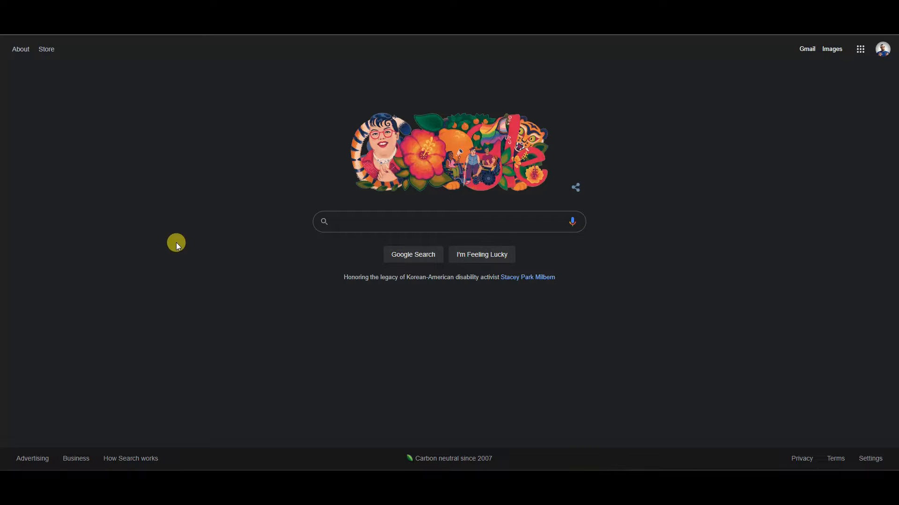
Step: Search Google for "gaming monitor"
click(329, 215)
text(gaming monitor)
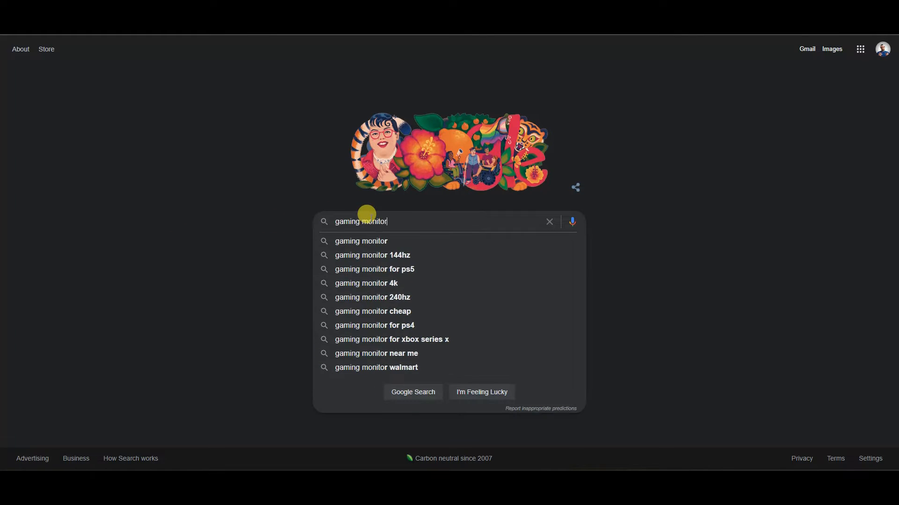
key(Return)
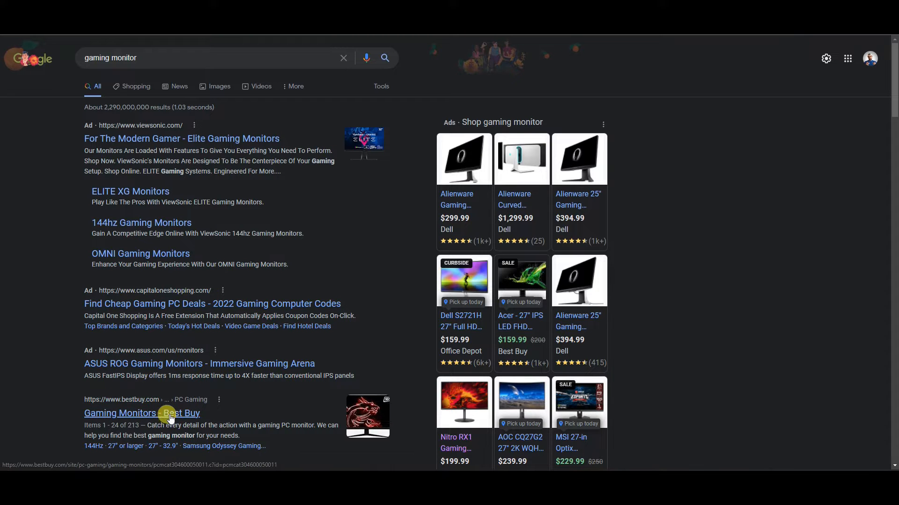
Step: Examine the ads and organic search results for "gaming monitor", comparing the page titles and descriptions
scroll(167, 407, down, 1)
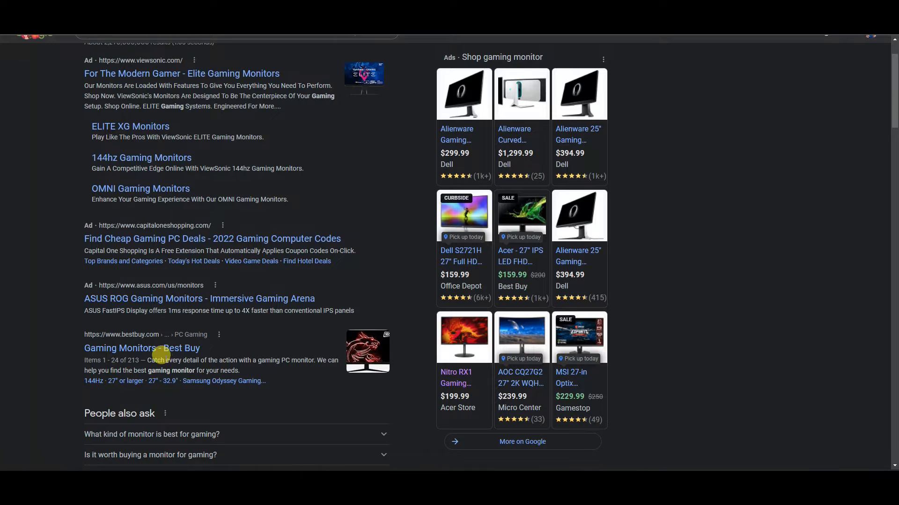
scroll(160, 355, up, 1)
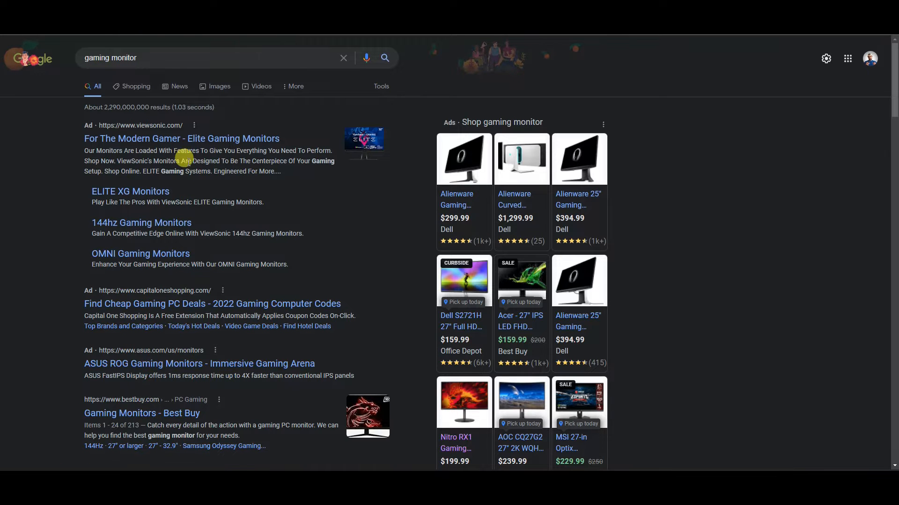
scroll(46, 316, down, 4)
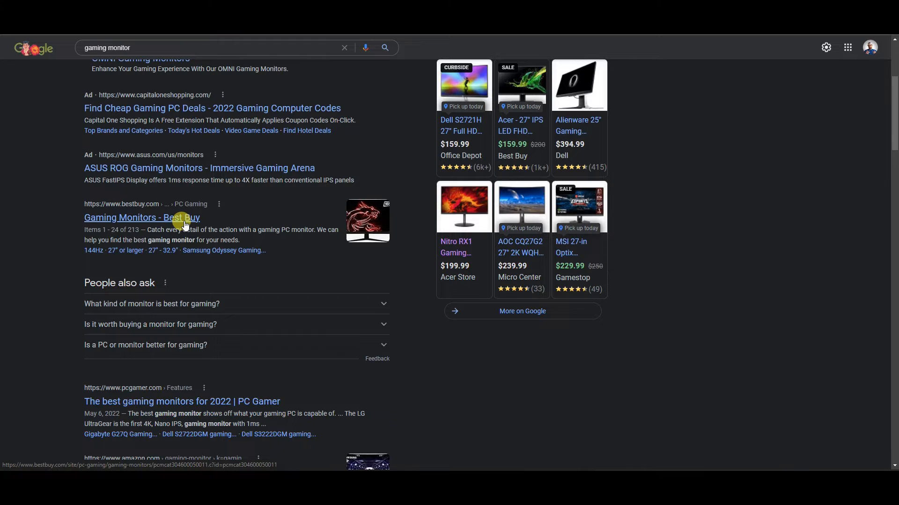
scroll(186, 225, down, 1)
scroll(182, 221, up, 2)
scroll(211, 164, down, 4)
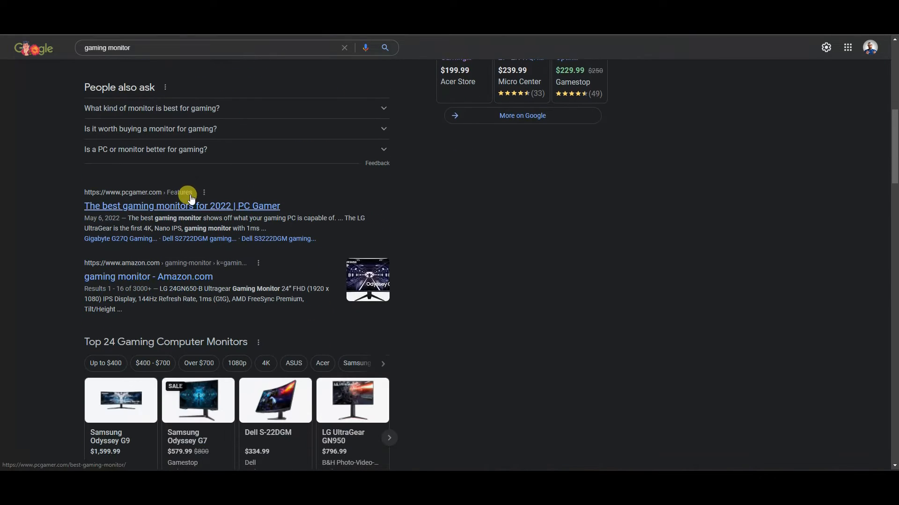
scroll(166, 226, down, 1)
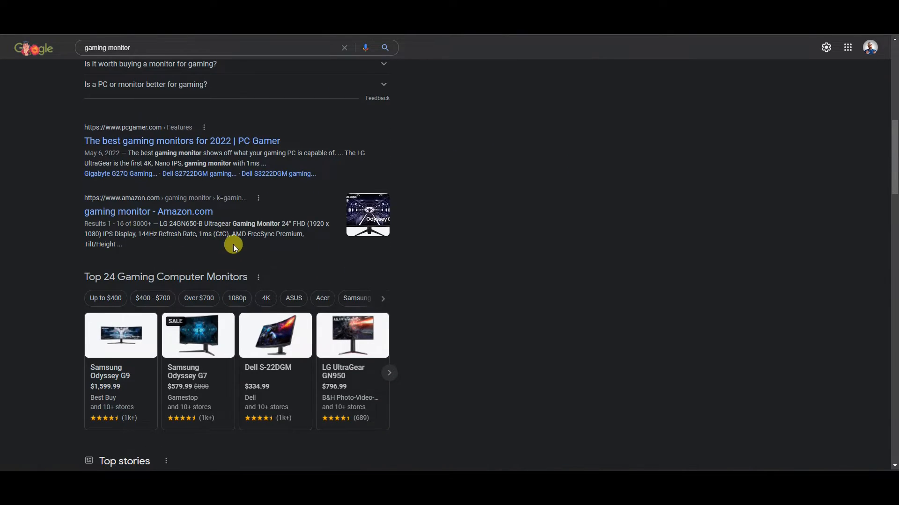
scroll(234, 244, up, 8)
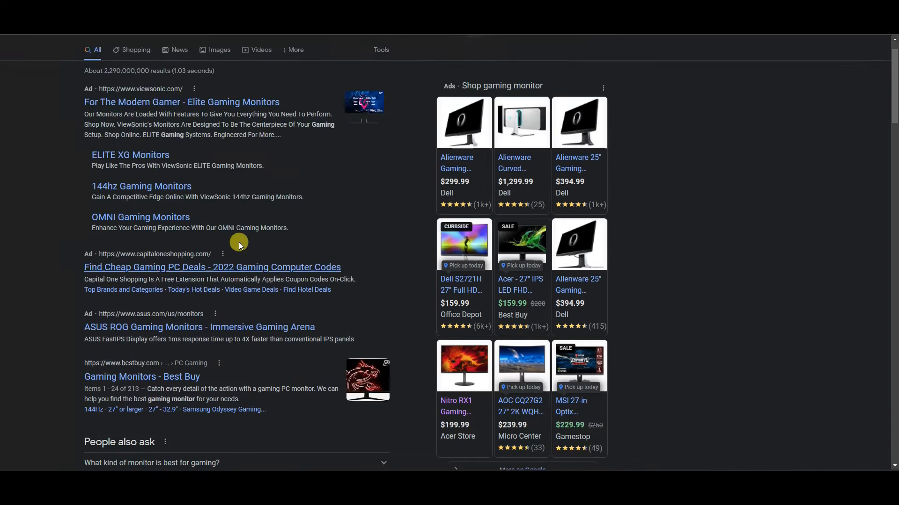
scroll(238, 242, up, 1)
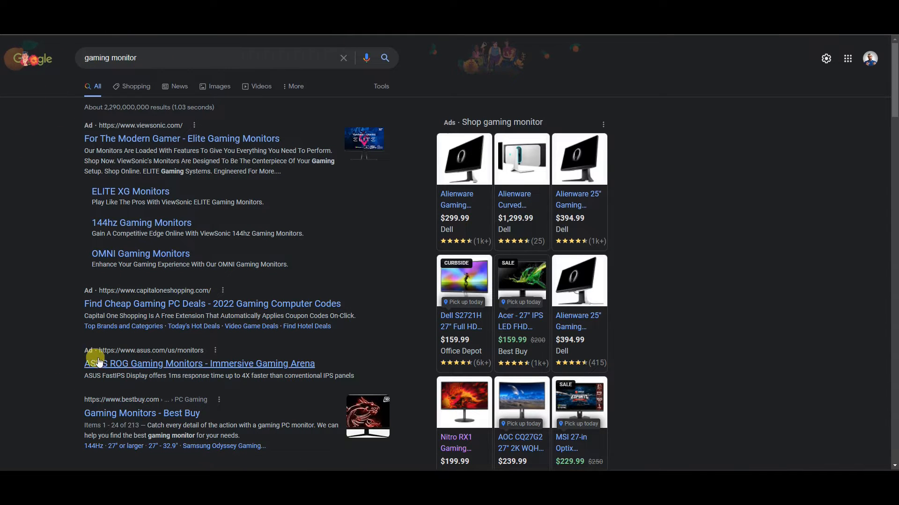
scroll(75, 368, down, 4)
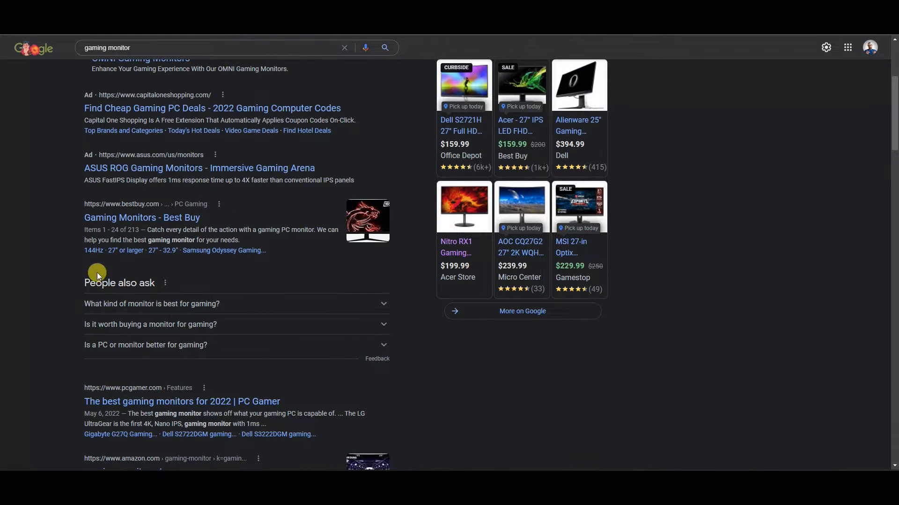
scroll(61, 296, up, 1)
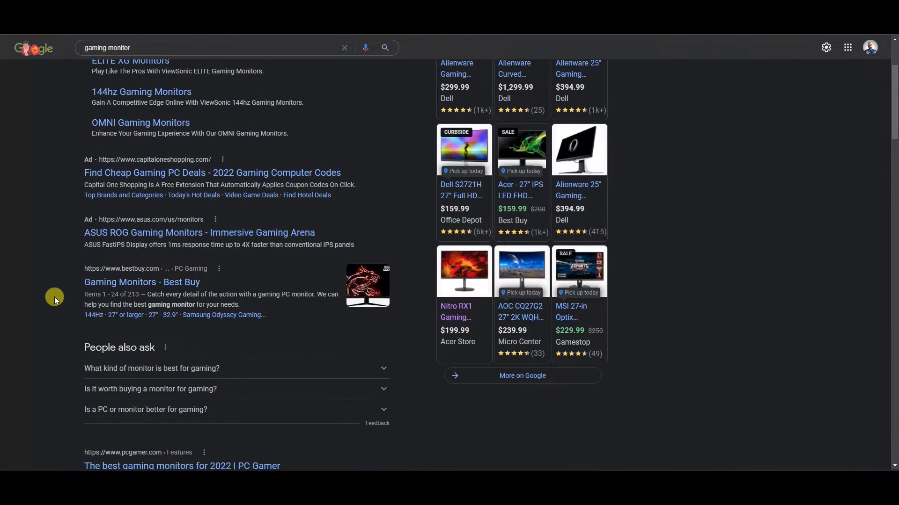
scroll(107, 281, up, 1)
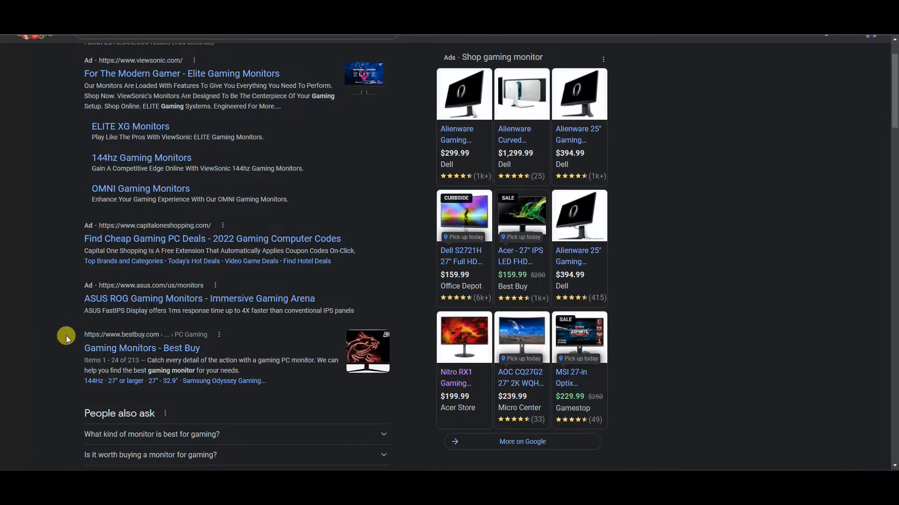
scroll(66, 338, down, 1)
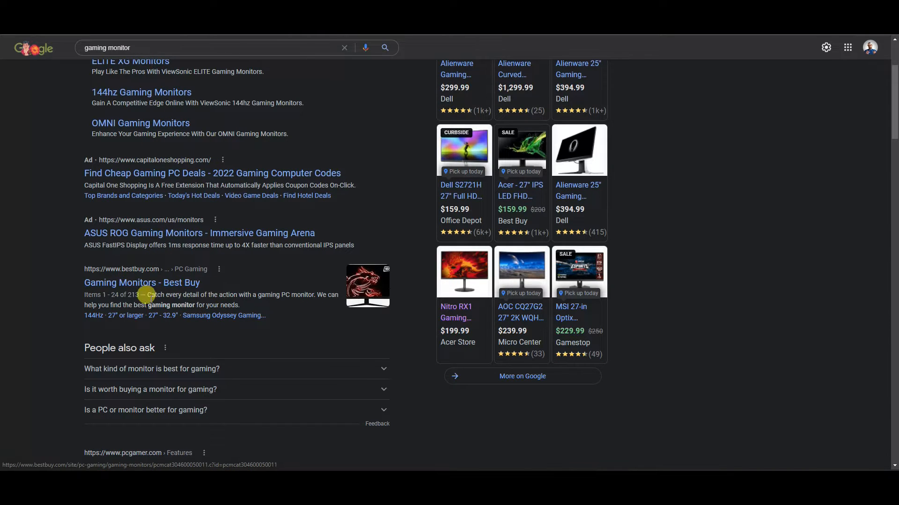
scroll(207, 297, up, 2)
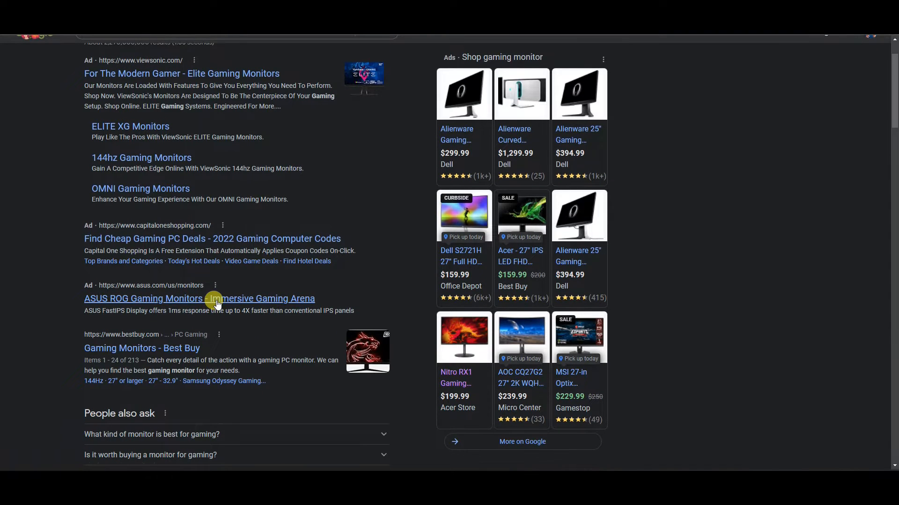
scroll(207, 296, down, 2)
scroll(166, 323, down, 2)
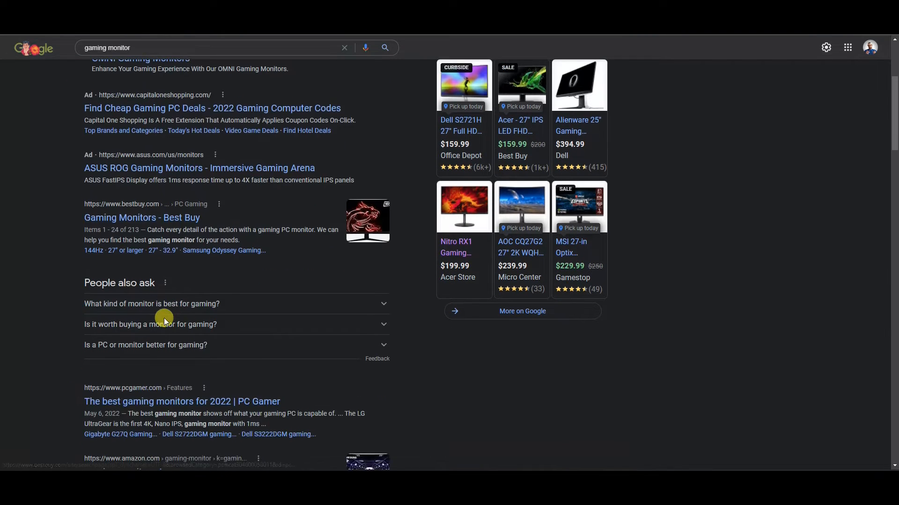
scroll(187, 320, up, 2)
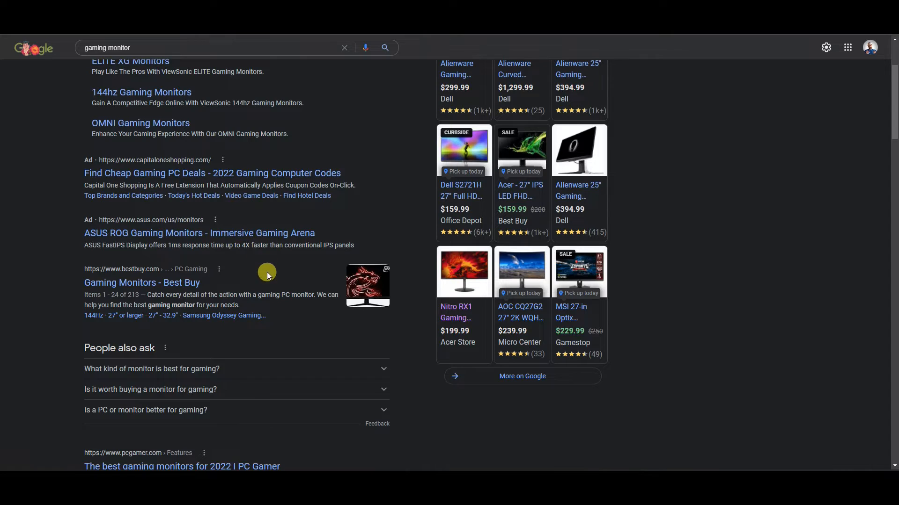
scroll(267, 271, down, 1)
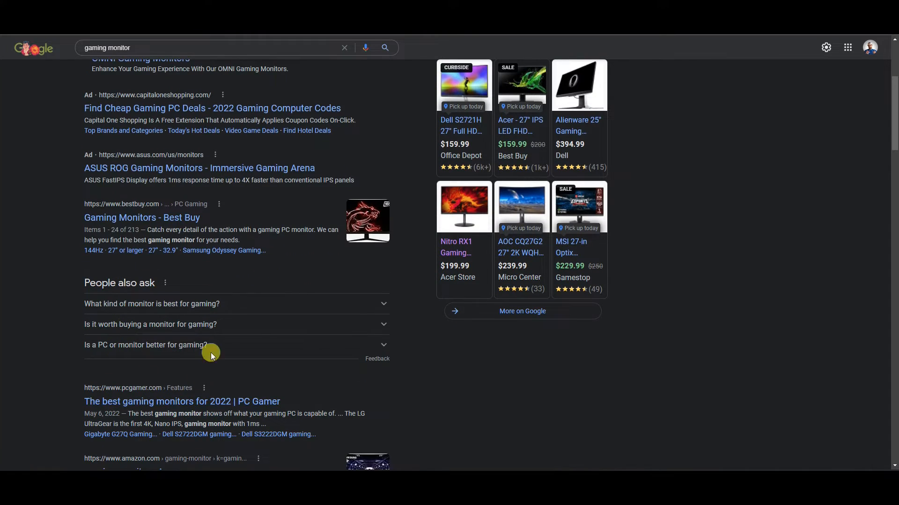
scroll(172, 333, up, 1)
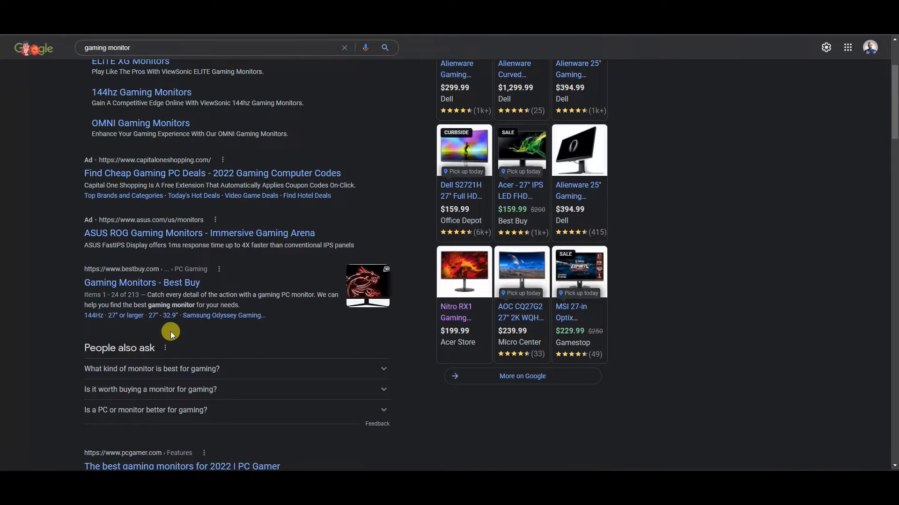
scroll(170, 331, up, 2)
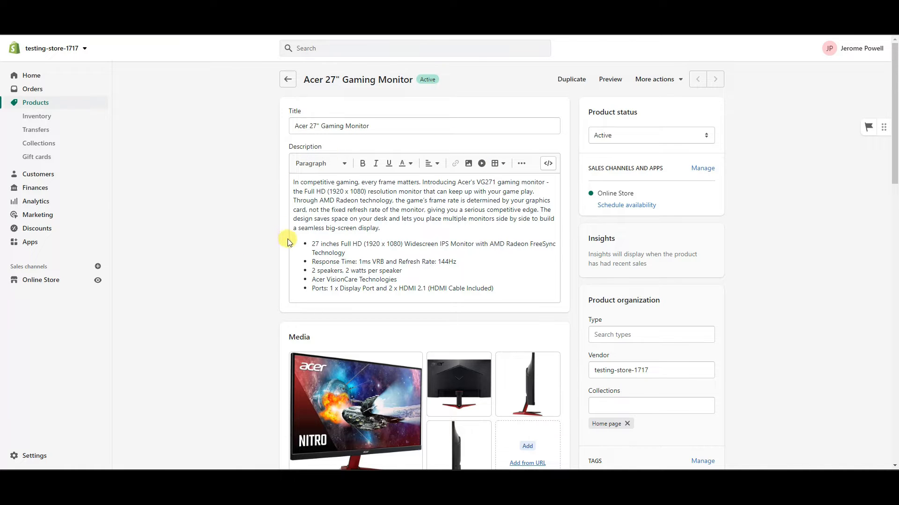
Step: Switch to Shopify and review the description and media of the Acer 27" Gaming Monitor product
scroll(160, 387, down, 1)
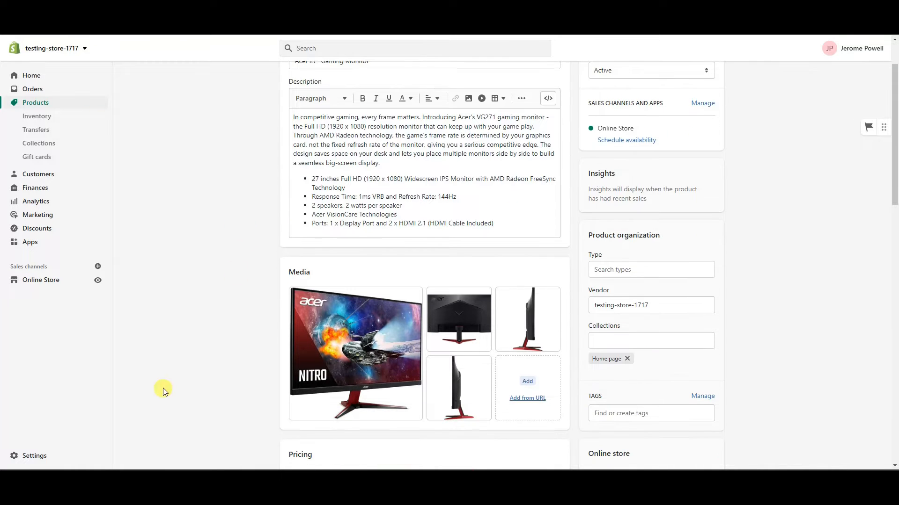
scroll(290, 286, up, 1)
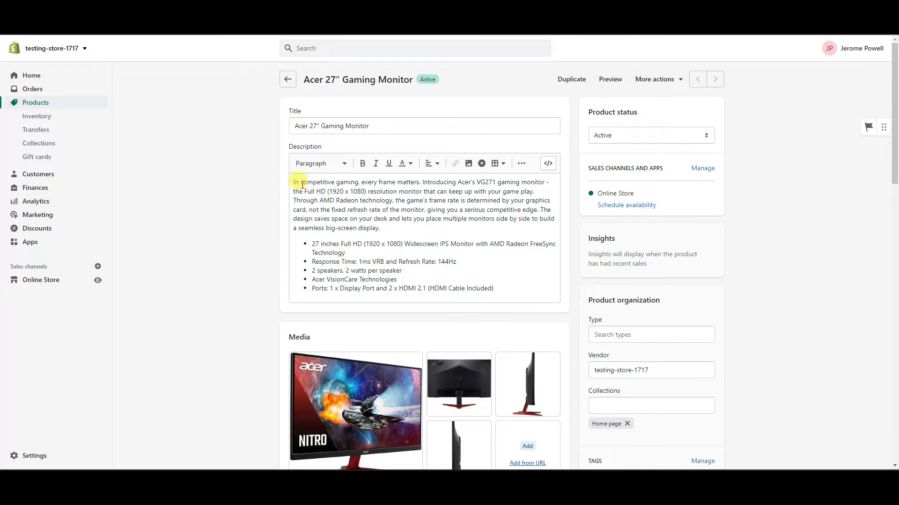
drag(293, 182, 510, 289)
click(510, 289)
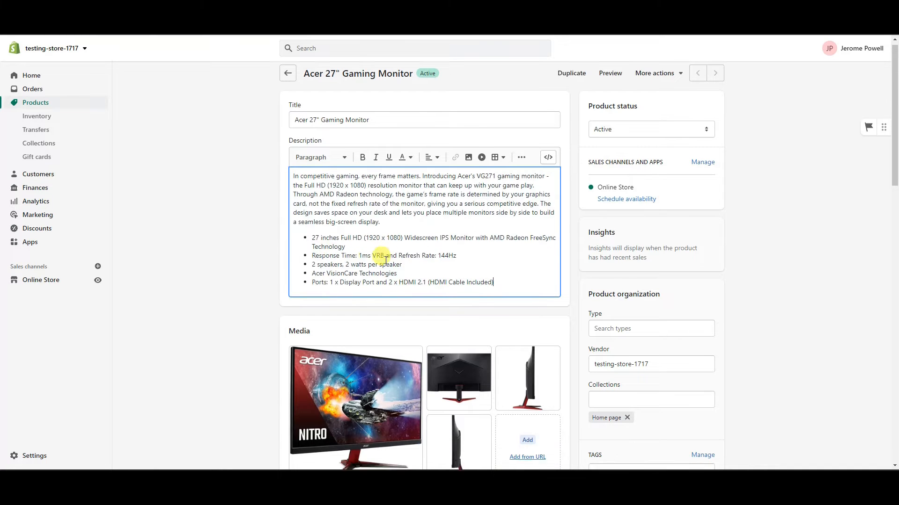
scroll(380, 255, down, 2)
scroll(327, 243, up, 2)
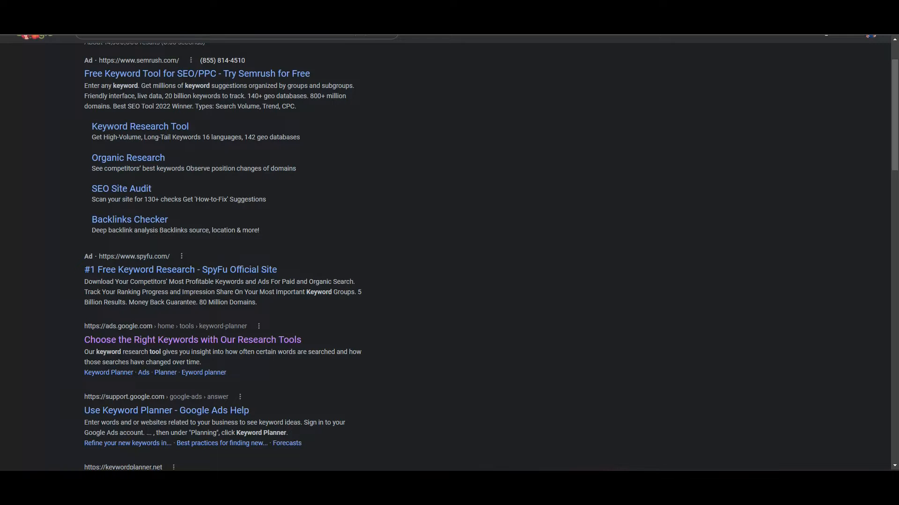
Step: Open the Google Ads Keyword Planner page, "Choose the Right Keywords with Our Research Tools", from the "keyword planner" search results
scroll(374, 229, up, 3)
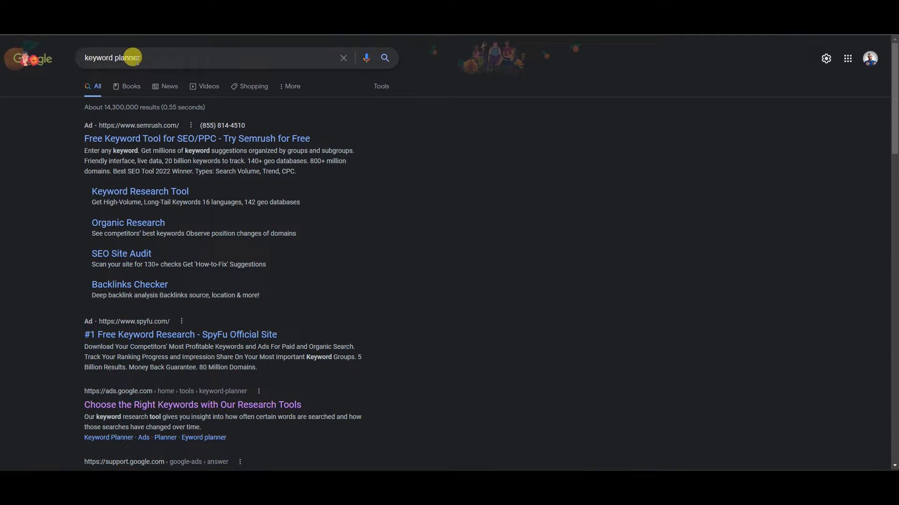
scroll(319, 282, down, 2)
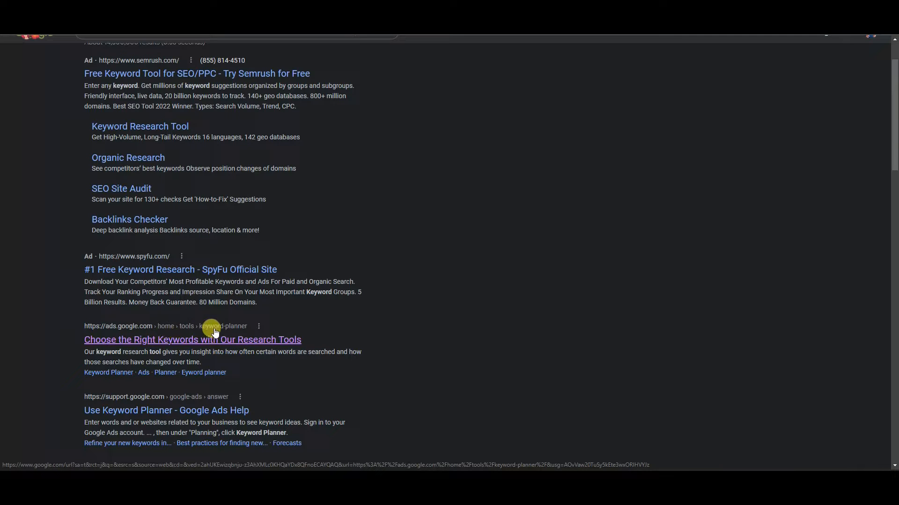
click(198, 343)
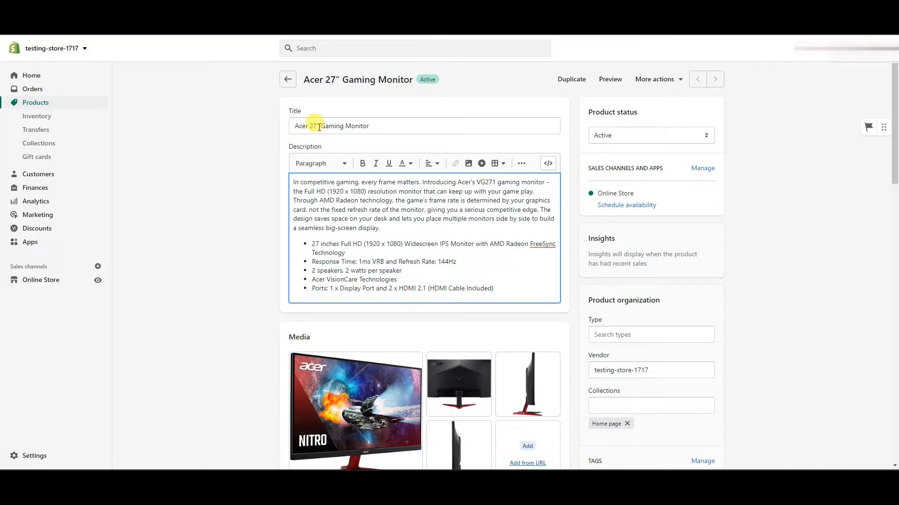
Step: Check the "Gaming Monitor" keyword in the Shopify product title and get search volume and forecasts for "gaming monitor" in Keyword Planner
drag(322, 126, 368, 127)
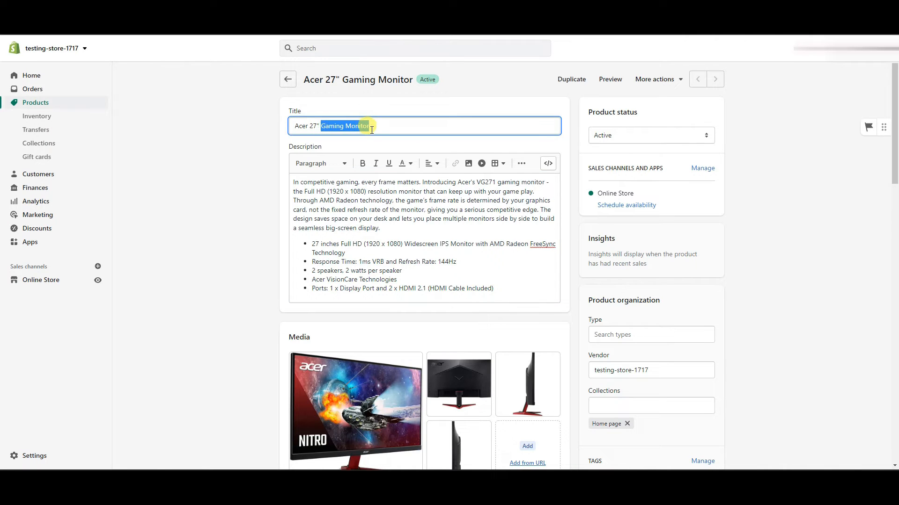
click(370, 127)
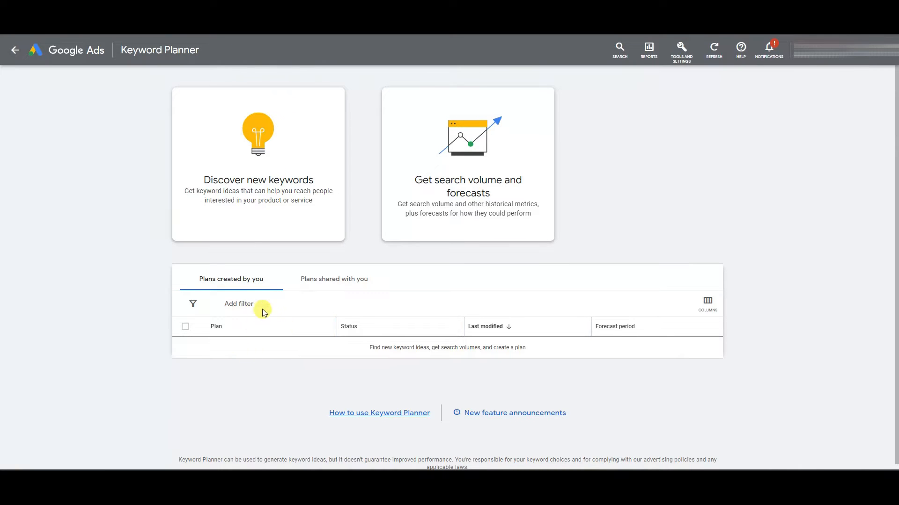
click(423, 206)
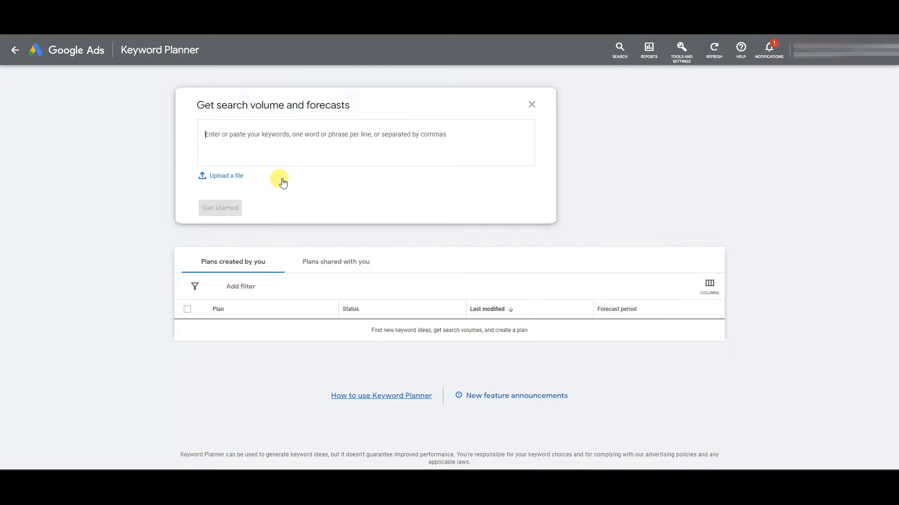
text(gami)
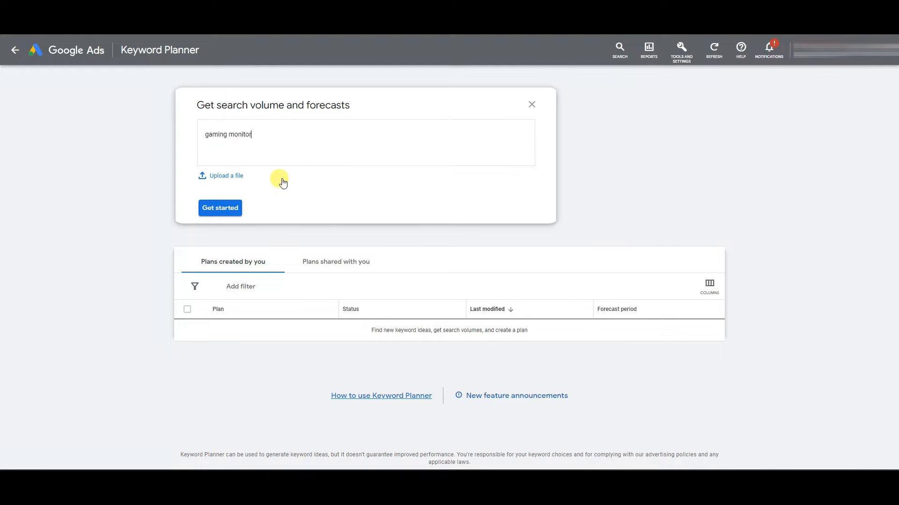
text(ng monitor)
click(219, 207)
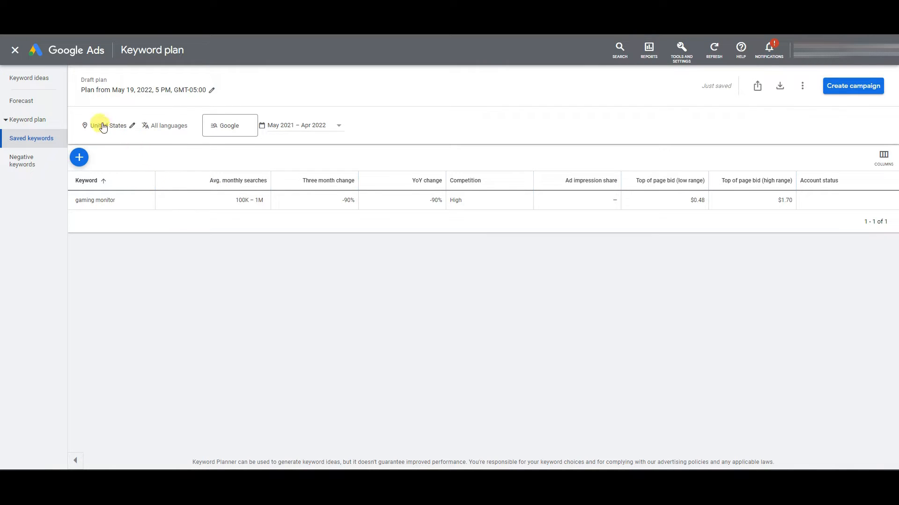
Step: Discover new keyword ideas for "gaming monitor" in Keyword Planner, keeping English and United States
click(29, 78)
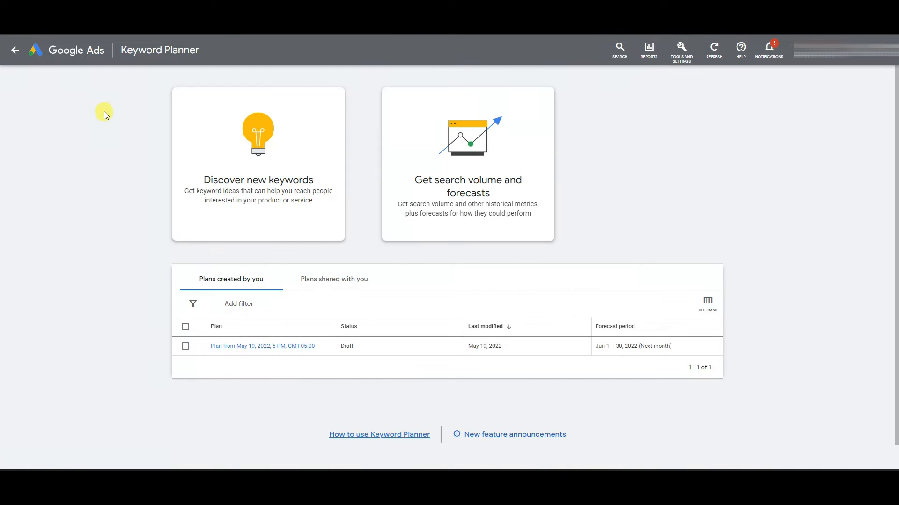
click(273, 182)
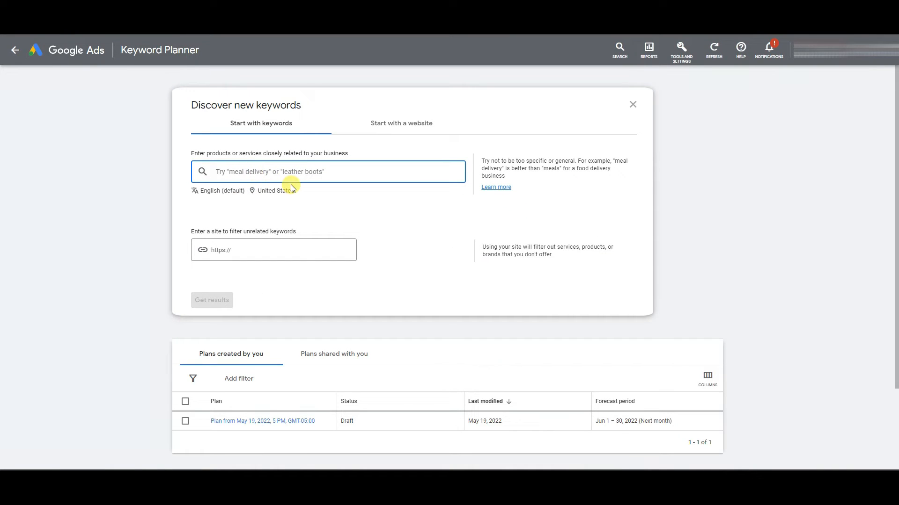
text(gaming)
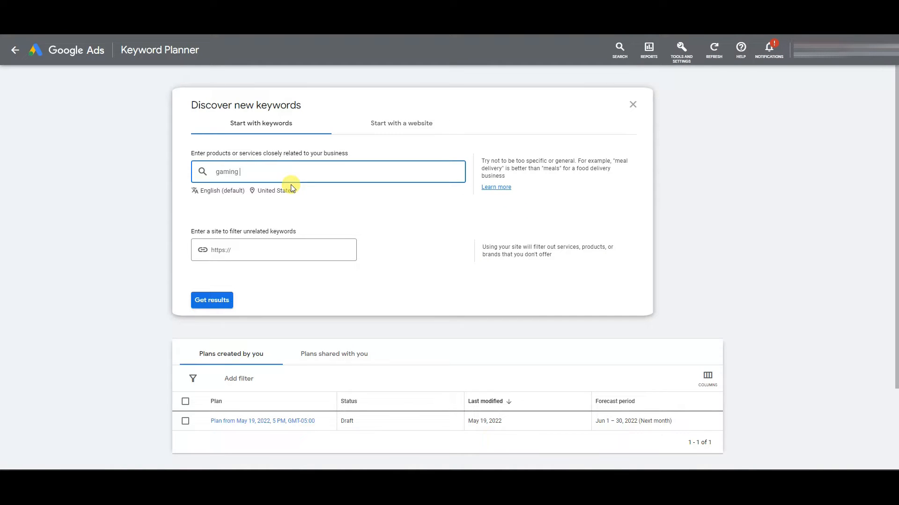
text( monitor)
click(215, 300)
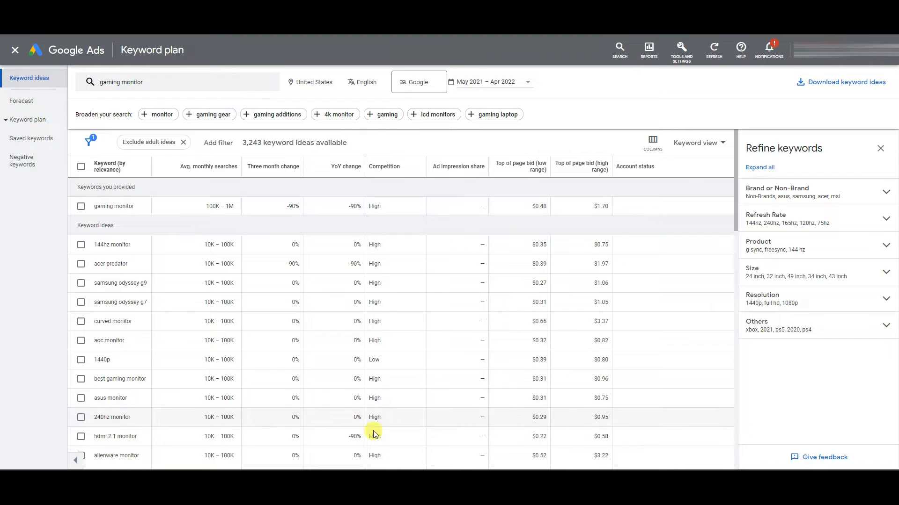
Step: Open Notepad beside the keyword ideas and list "gaming monitor", "144hz monitor", "best gaming monitor" and "best 144hz gaming monitor" on separate lines
click(443, 489)
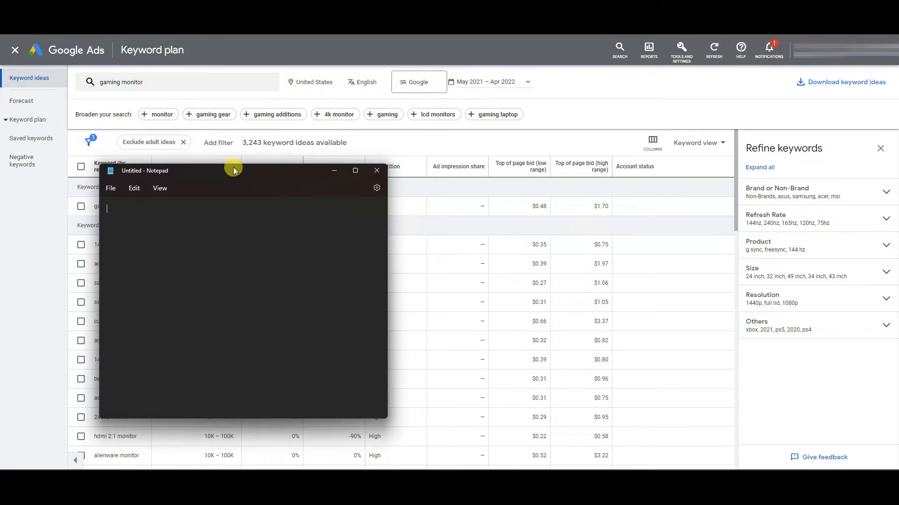
drag(233, 171, 565, 176)
text(gaming monitor)
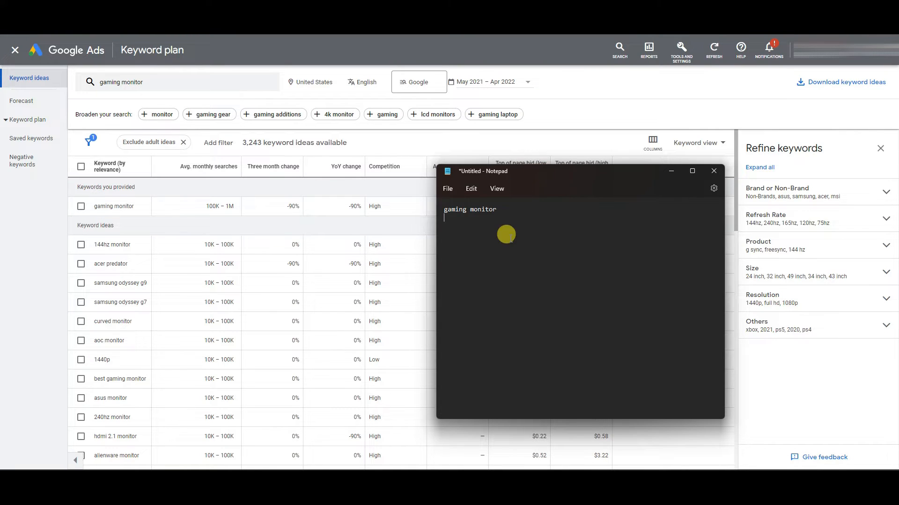
drag(610, 182, 584, 149)
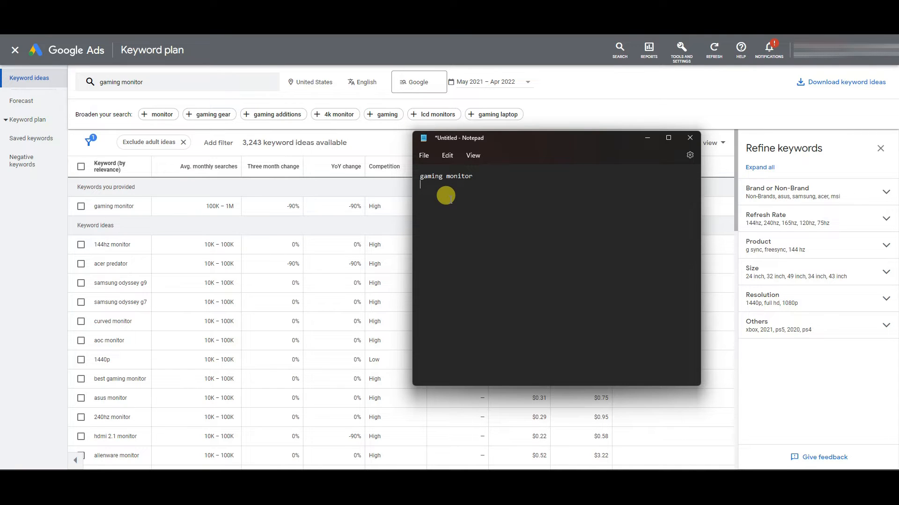
text(144hz monitor)
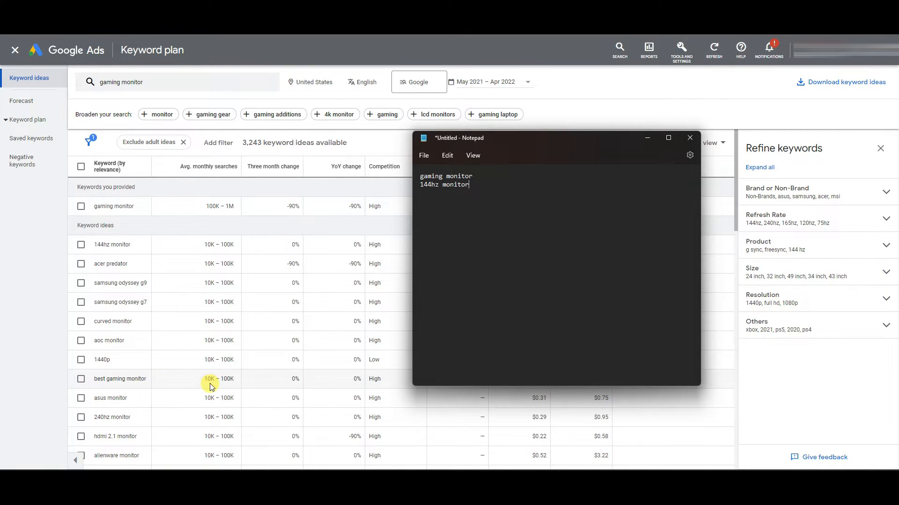
key(Return)
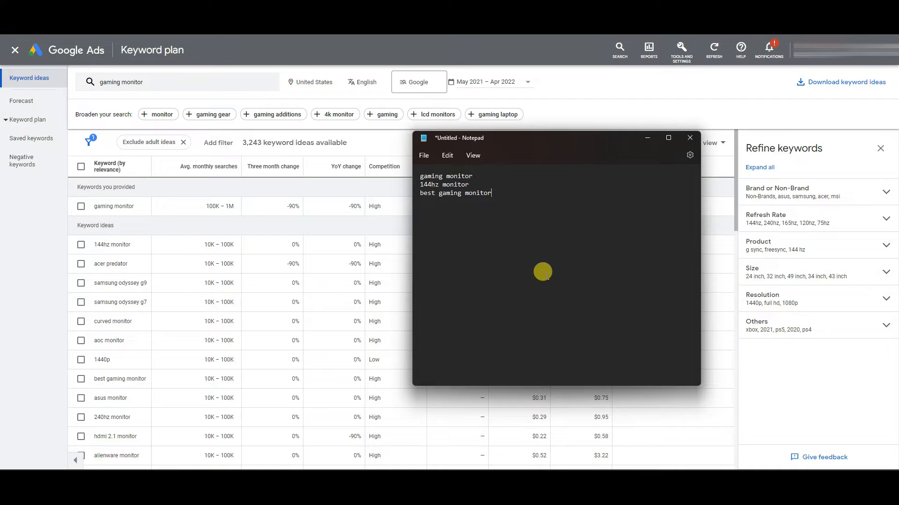
key(Return)
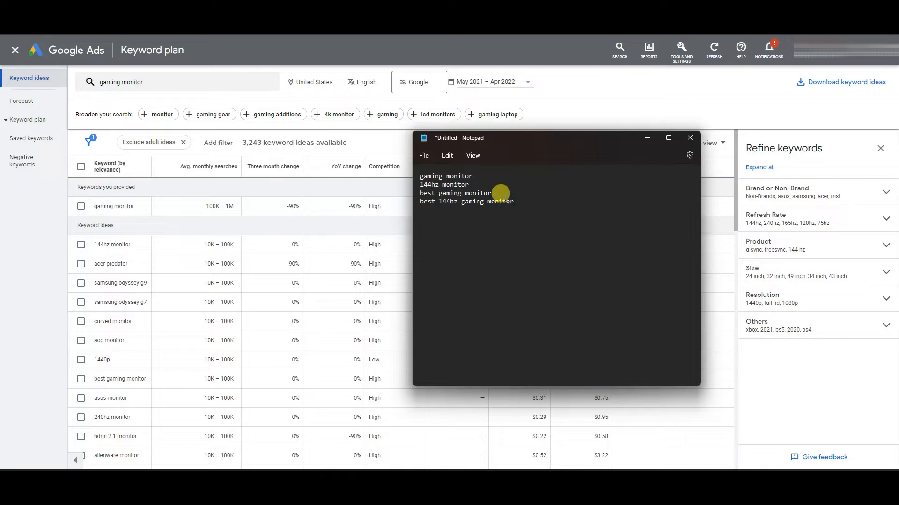
Step: Compare the shorter keywords in the note with the longer phrase "best 144hz gaming monitor"
drag(515, 201, 410, 197)
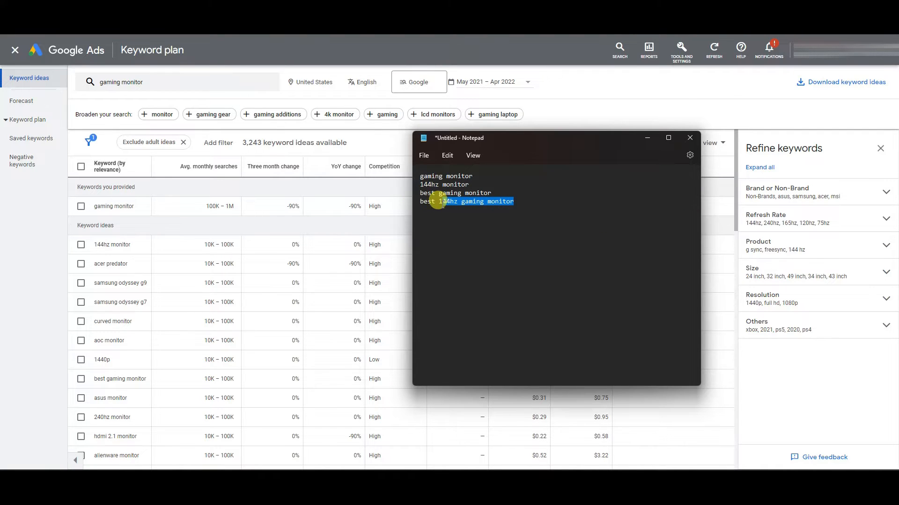
drag(419, 177, 484, 177)
click(488, 179)
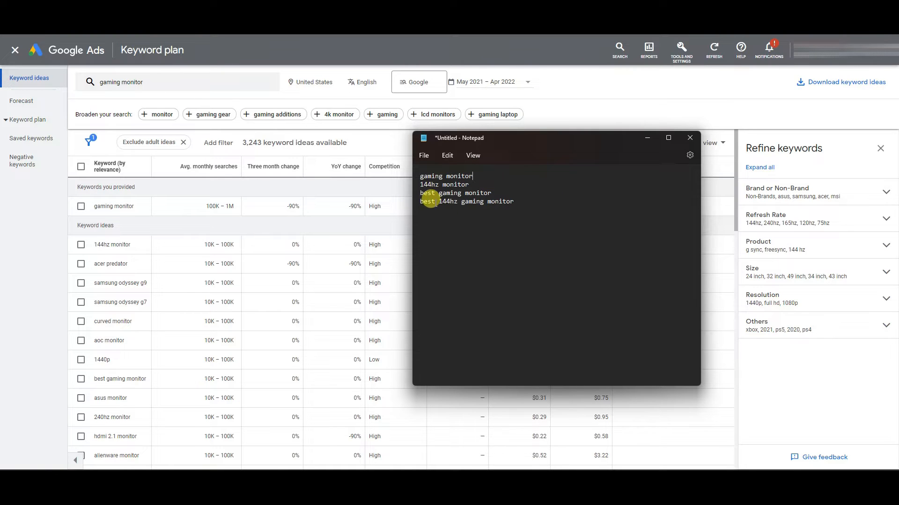
drag(418, 203, 514, 202)
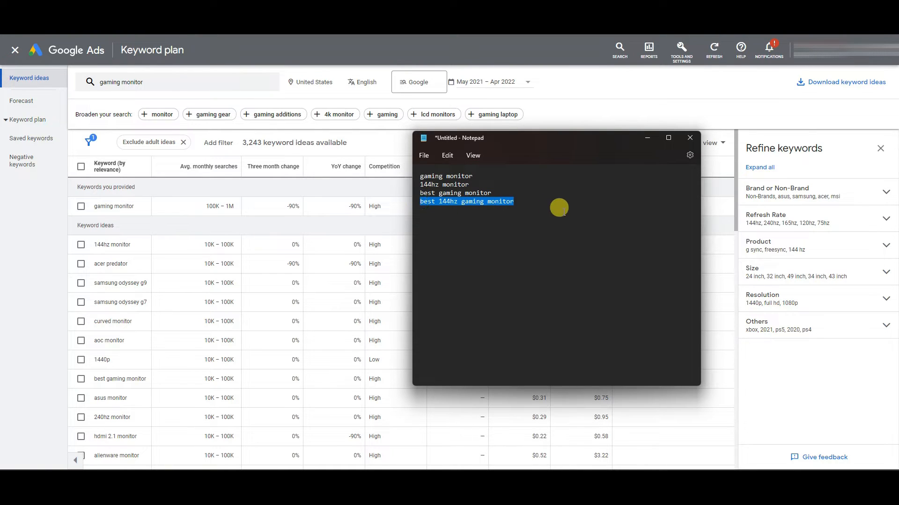
drag(482, 167, 404, 171)
click(519, 194)
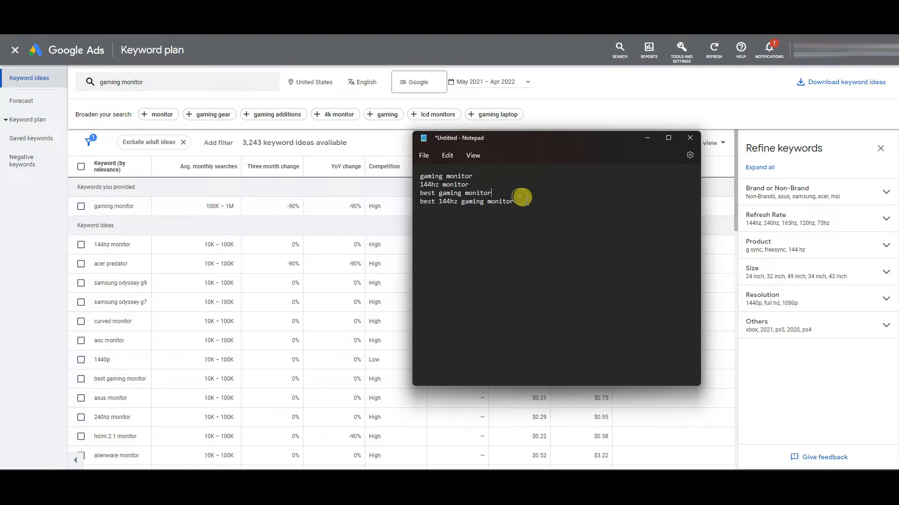
drag(522, 203, 391, 204)
click(521, 203)
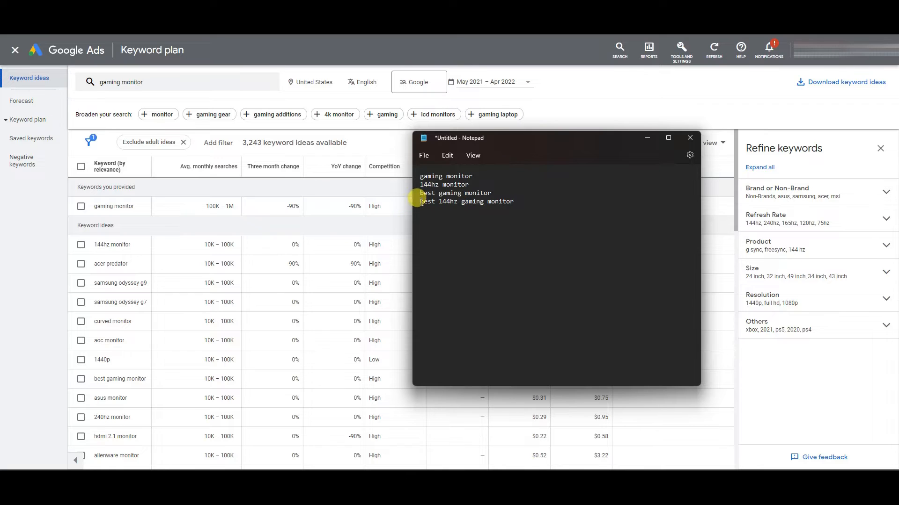
drag(421, 202, 518, 201)
click(494, 191)
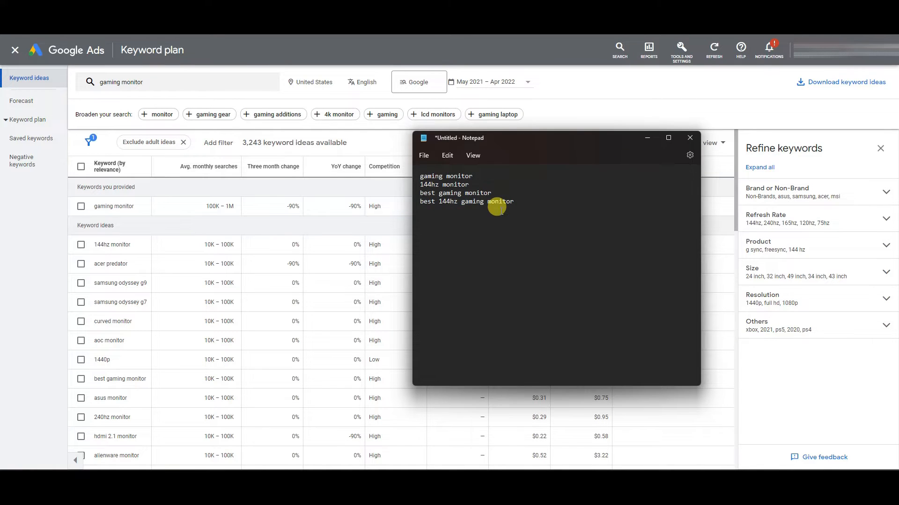
drag(420, 176, 491, 192)
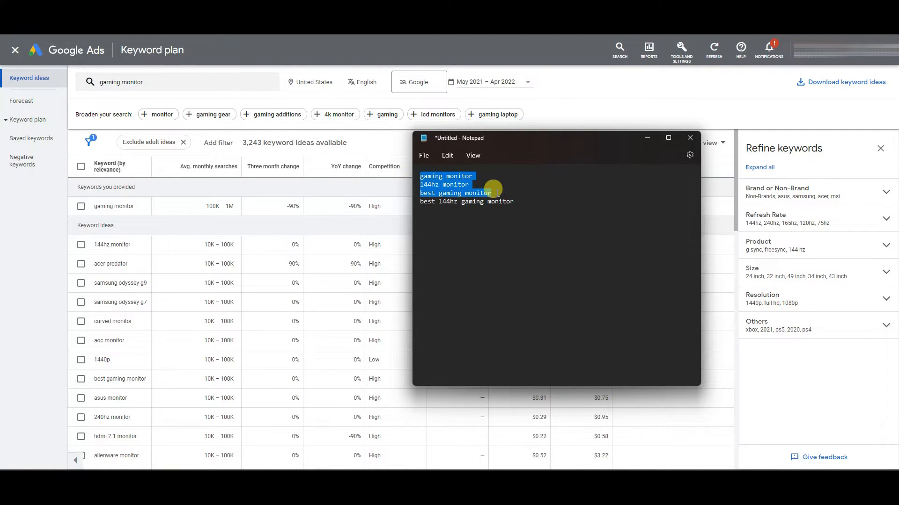
triple_click(519, 201)
click(520, 201)
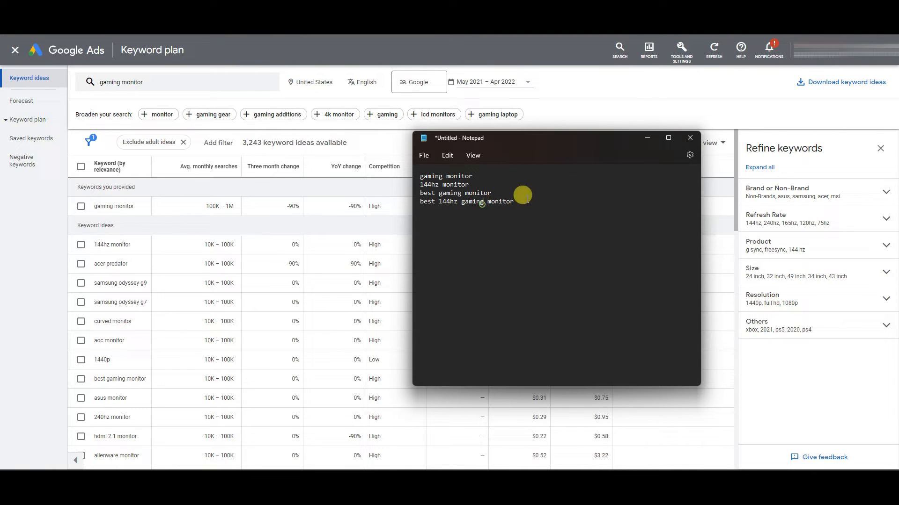
click(484, 201)
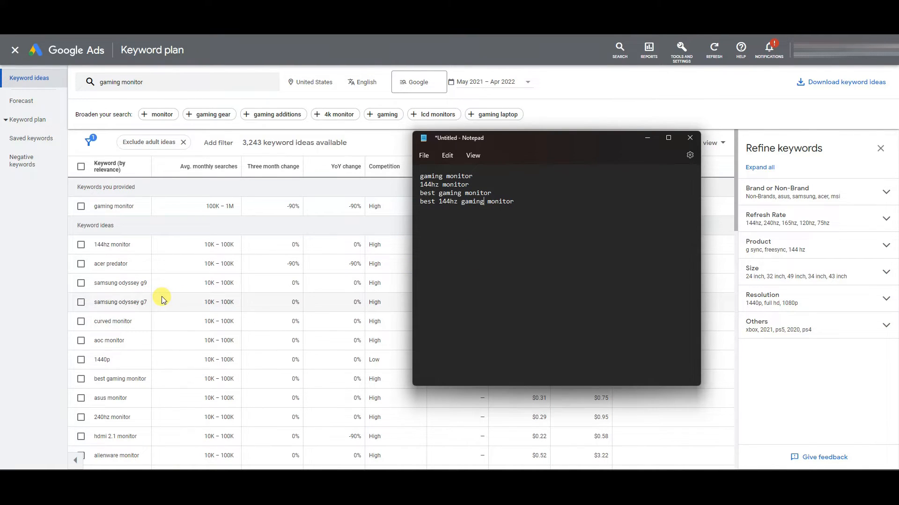
Step: Add the keyword idea "hdmi 2.1 monitor" on a new line of the Notepad list
scroll(163, 299, down, 1)
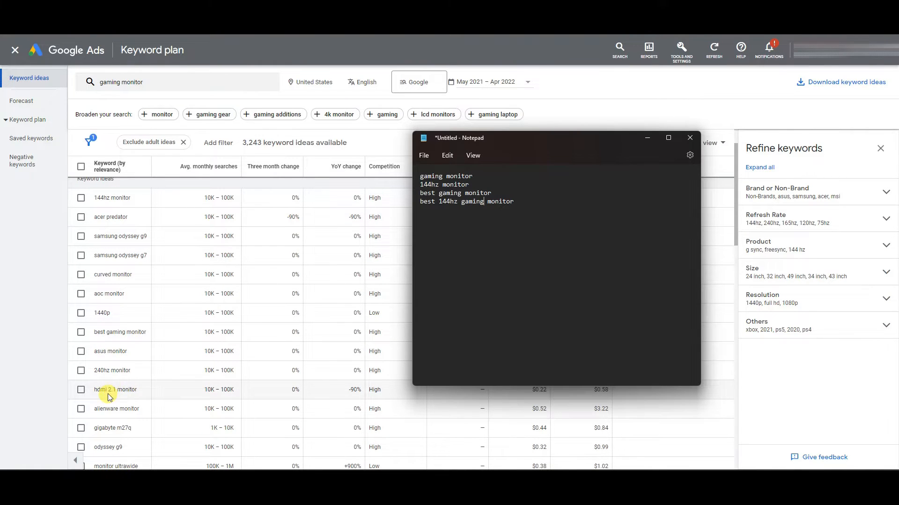
click(535, 203)
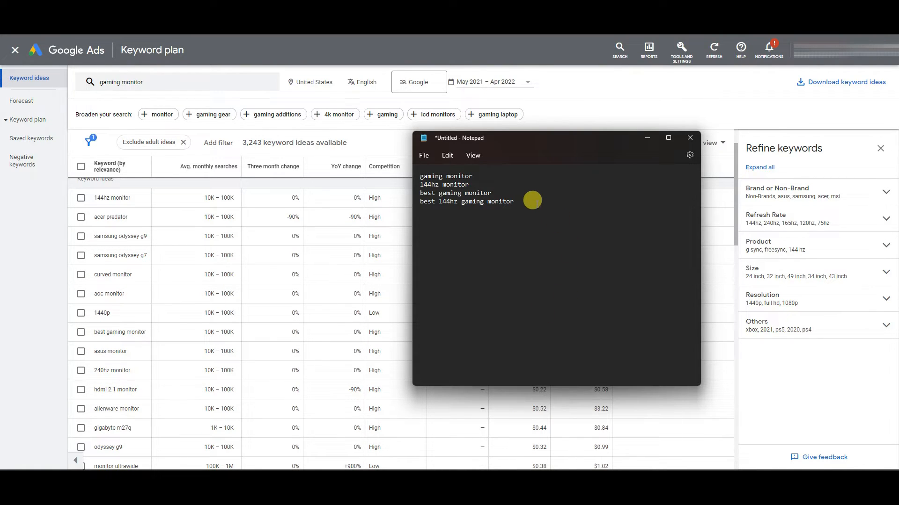
key(Return)
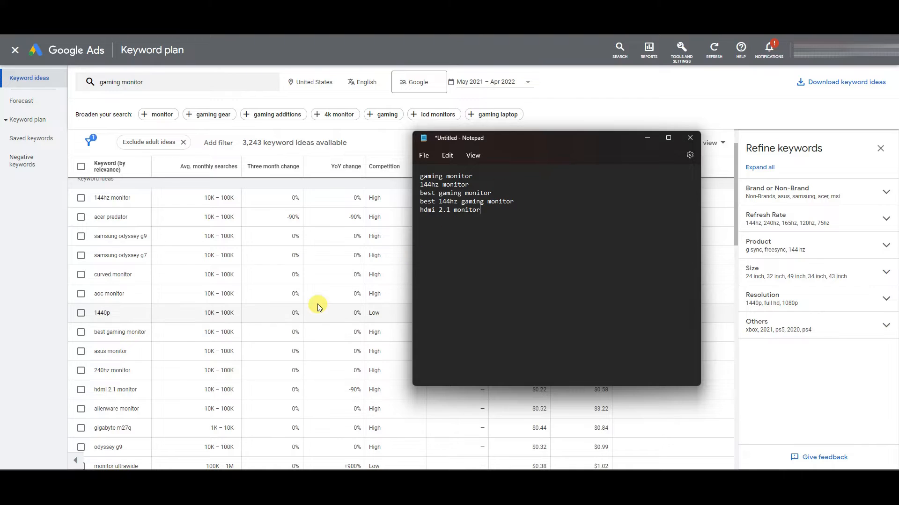
Step: Find further relevant keyword ideas and add "best monitor for ps5" and "best monitor for xbox series x" to the Notepad list
scroll(213, 330, down, 2)
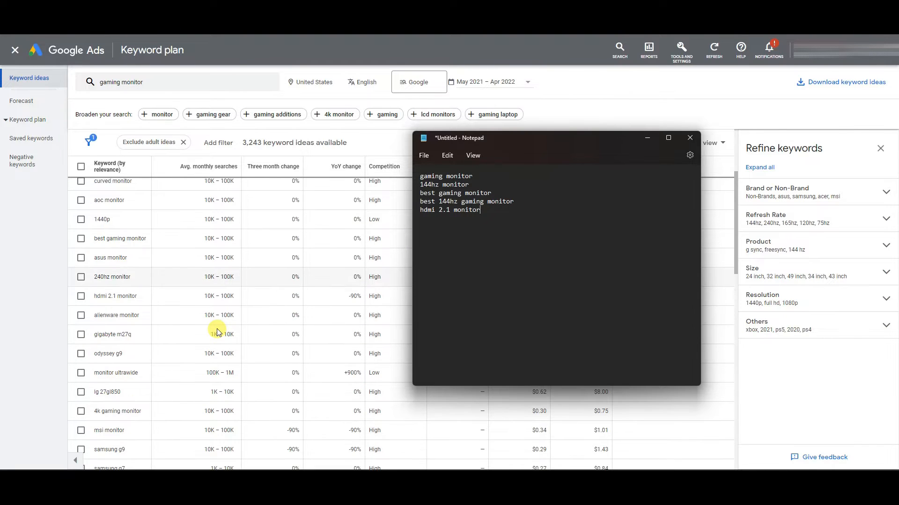
scroll(217, 332, down, 3)
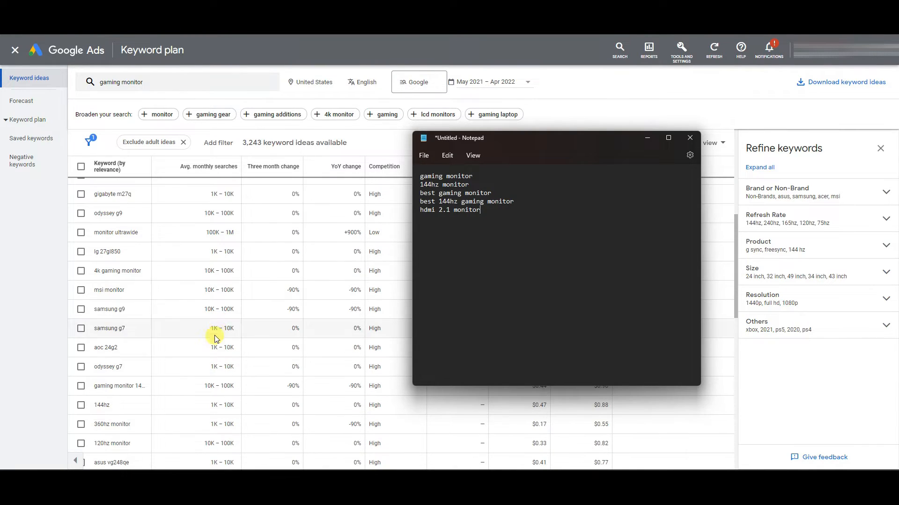
scroll(215, 338, down, 4)
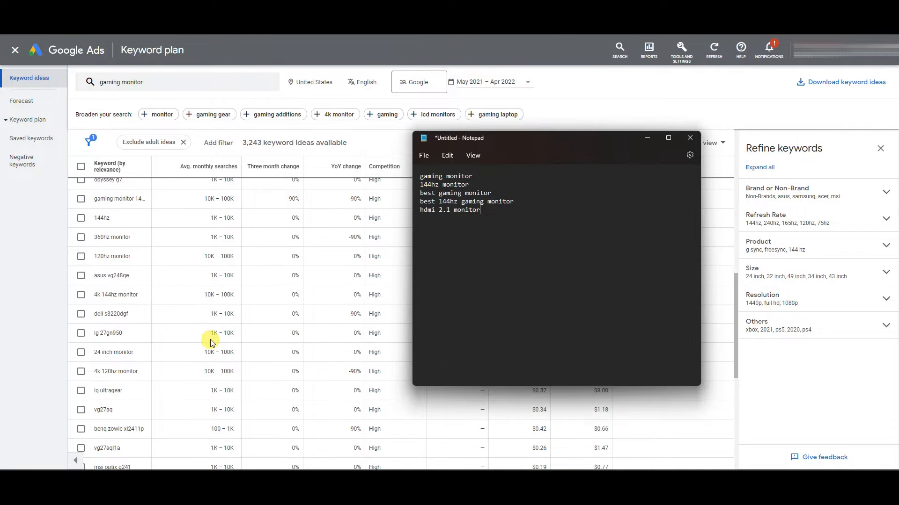
scroll(212, 343, down, 1)
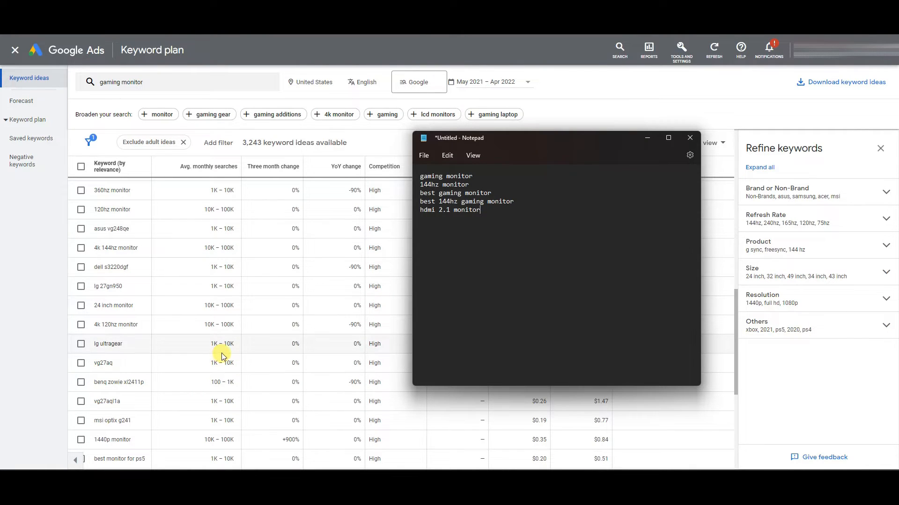
scroll(224, 354, down, 1)
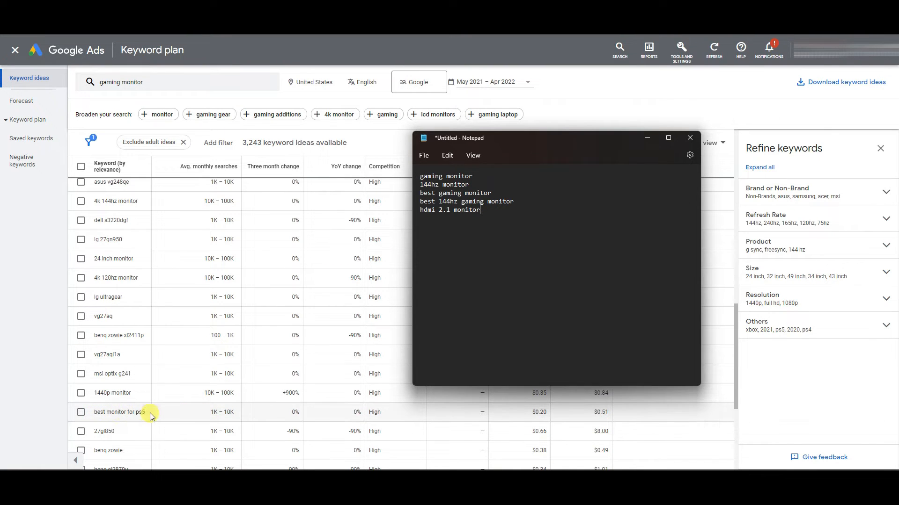
key(Return)
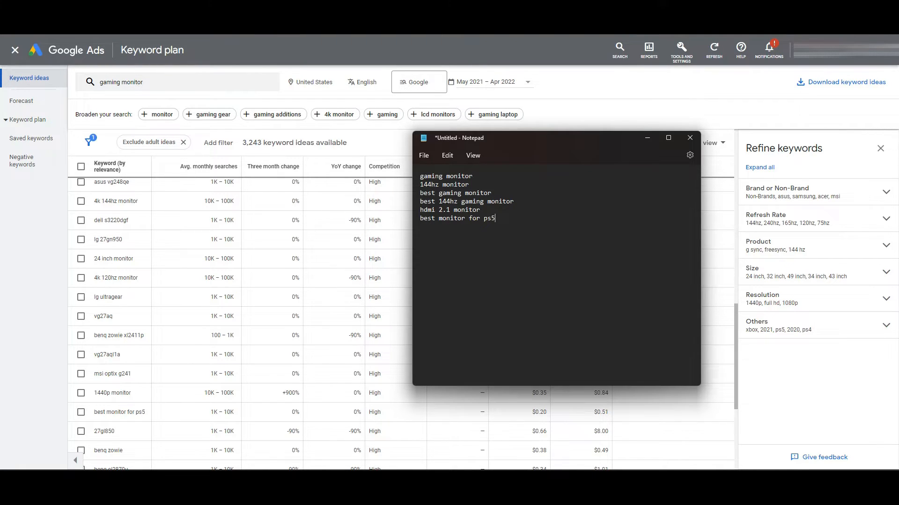
scroll(262, 346, down, 3)
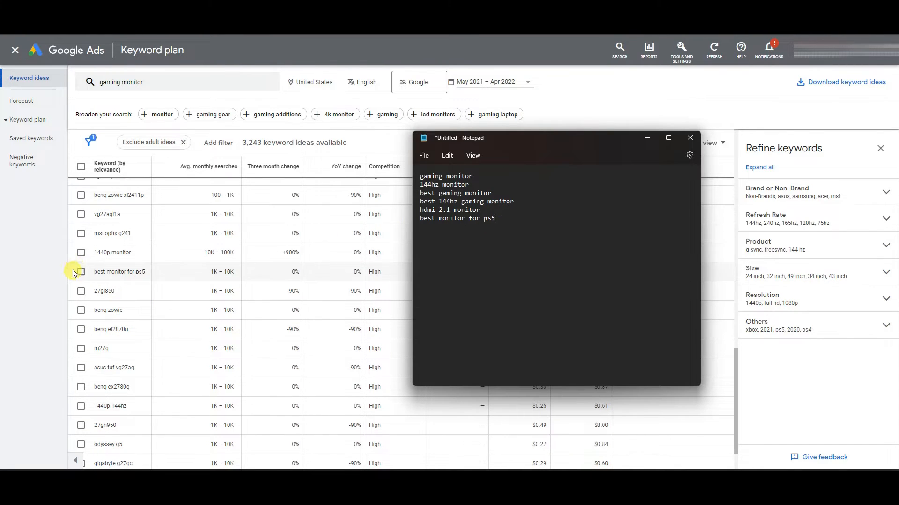
key(Return)
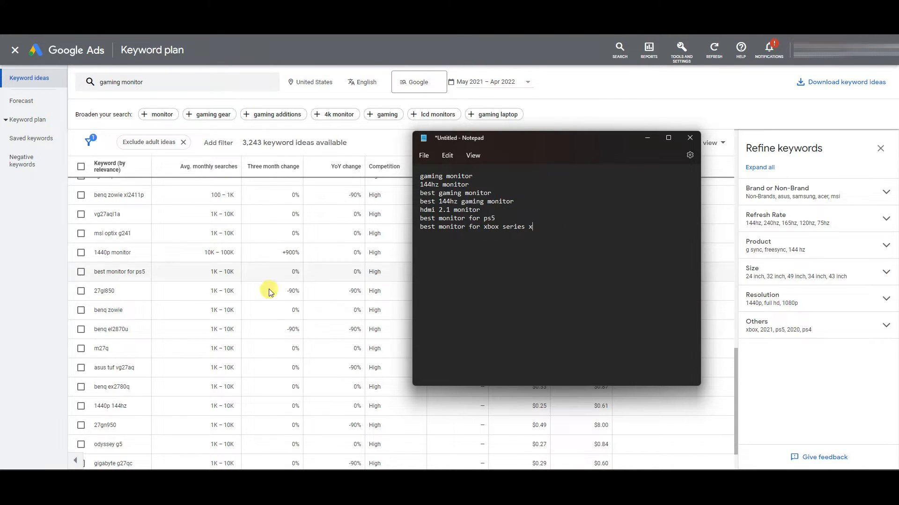
Step: Review the remaining keyword ideas and the collected keyword list, and move the Notepad window out of the way
scroll(274, 346, down, 2)
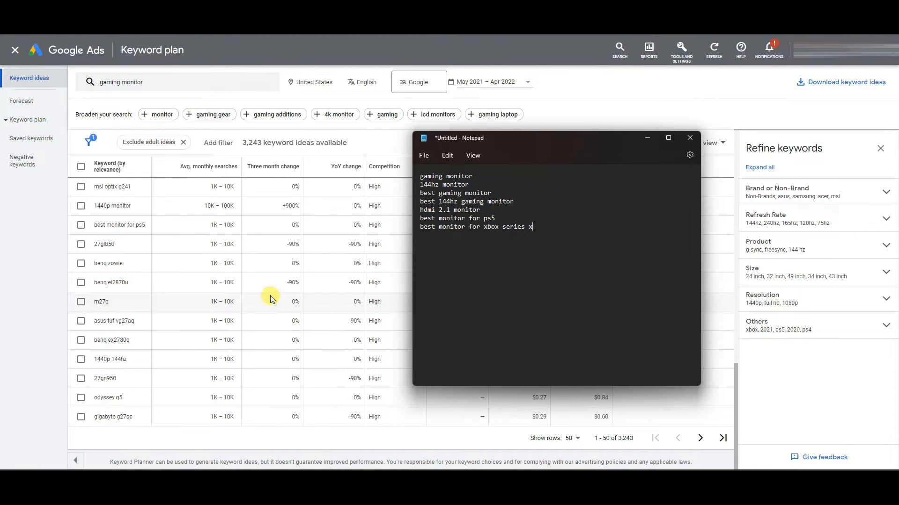
scroll(254, 228, up, 3)
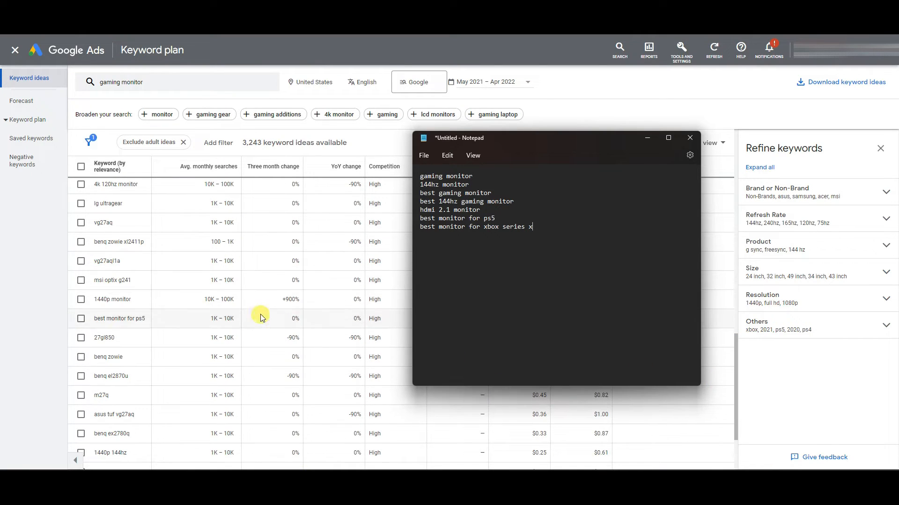
scroll(281, 290, up, 2)
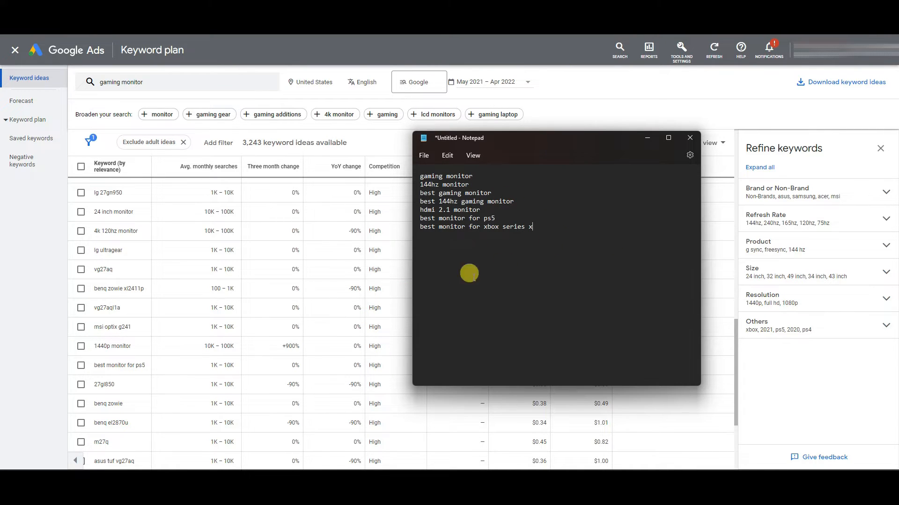
scroll(253, 370, up, 10)
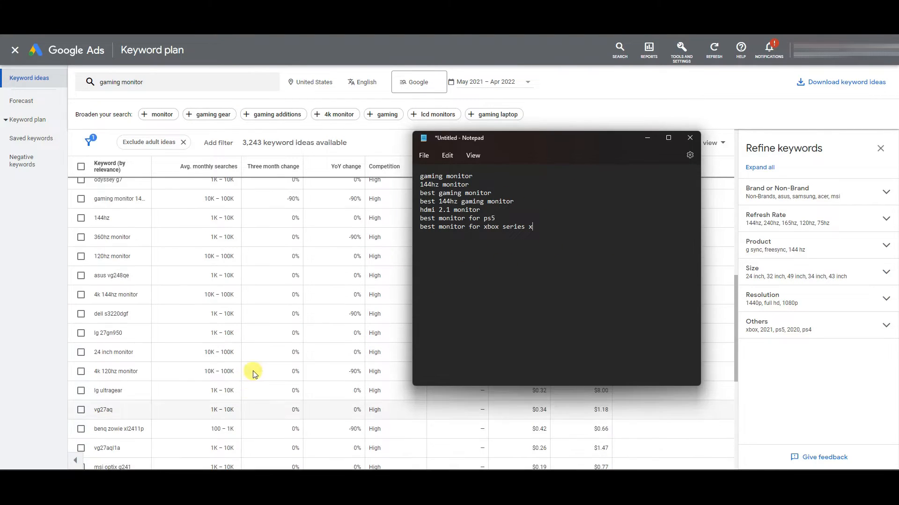
scroll(252, 375, up, 4)
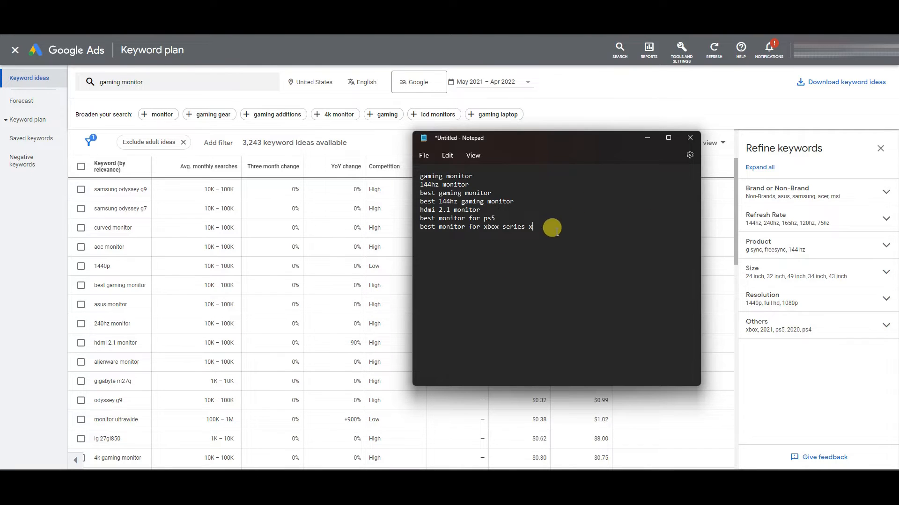
key(ctrl+a)
click(558, 218)
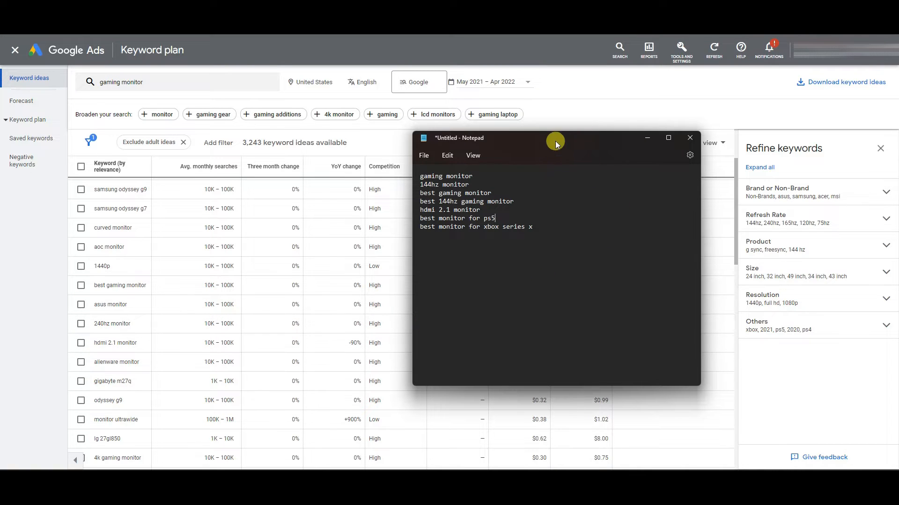
drag(562, 140, 0, 161)
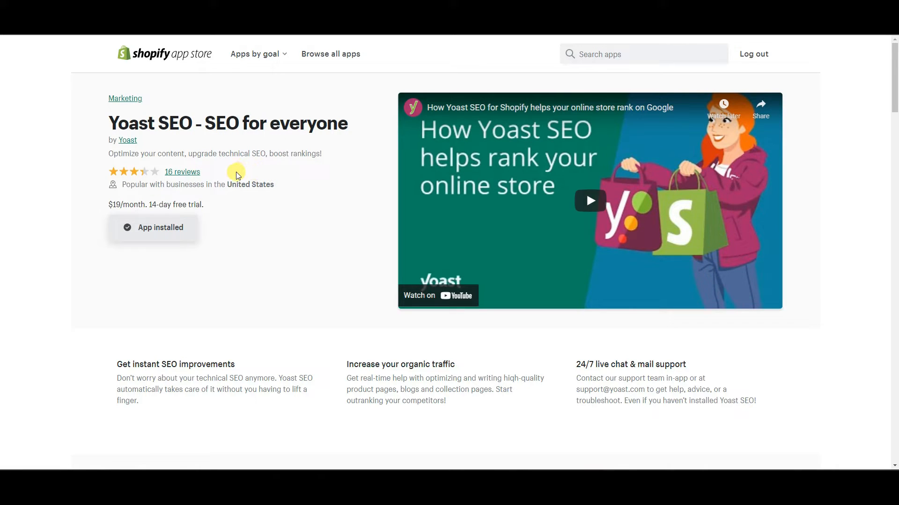
Step: Examine the Shopify App Store listing for "Yoast SEO - SEO for everyone", starting with the app's title
drag(109, 124, 299, 125)
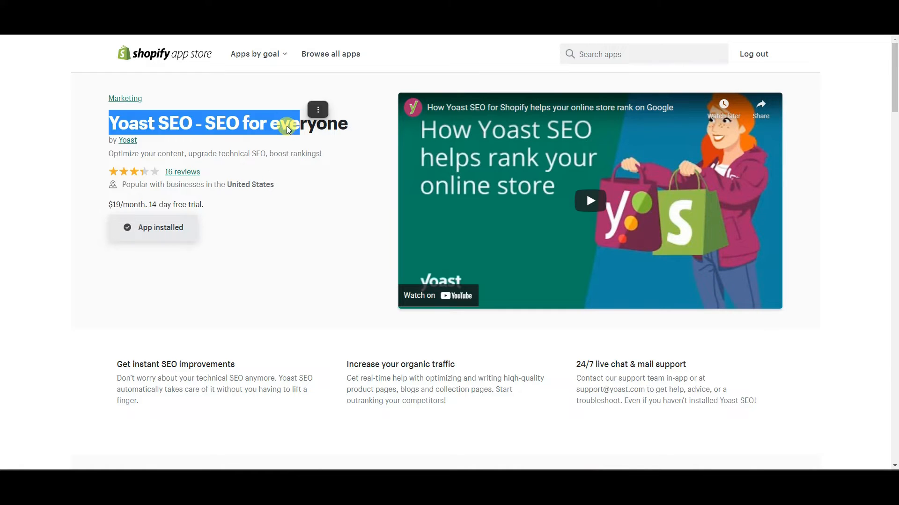
click(275, 121)
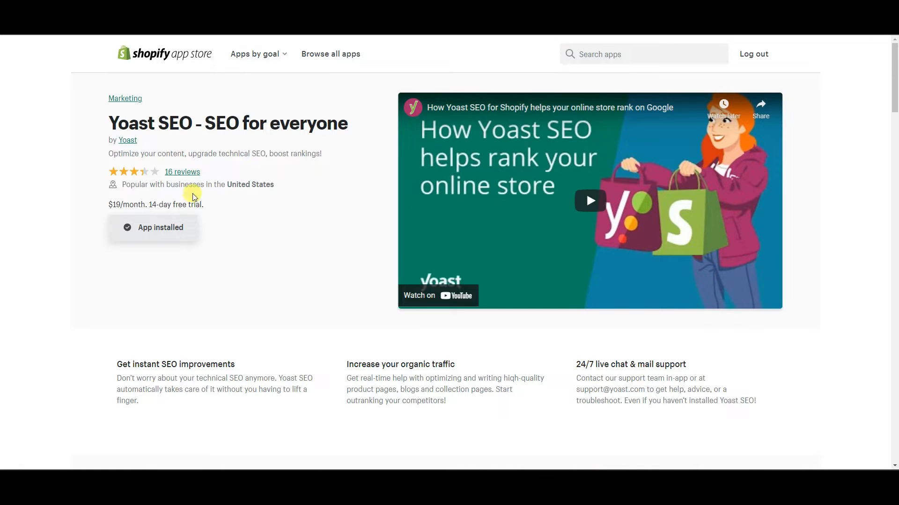
Step: Examine the pricing and free-trial terms on the Yoast SEO app listing
drag(204, 206, 150, 202)
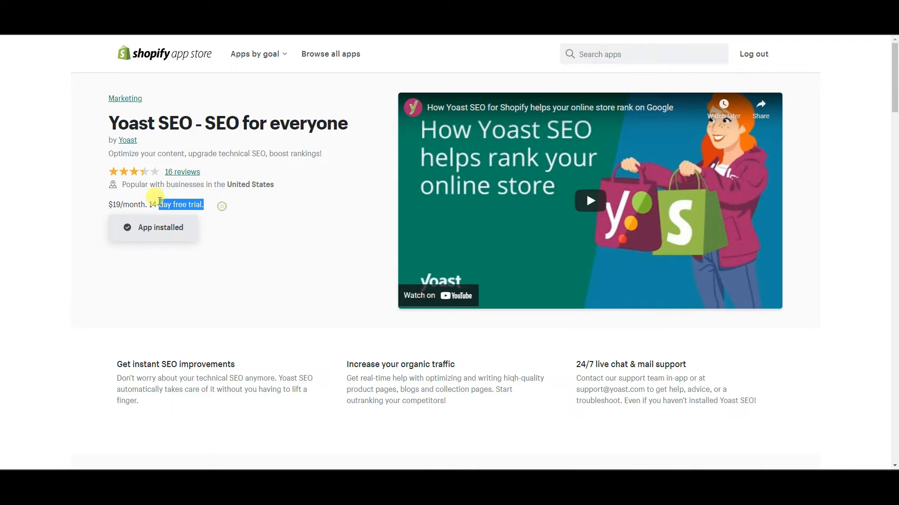
click(220, 207)
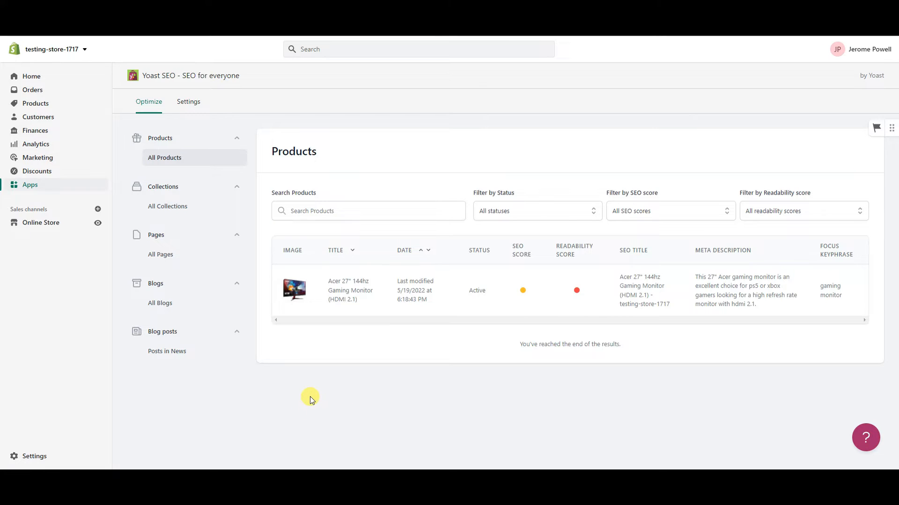
Step: Open the Site representation settings of the Yoast SEO app and review the organization and profile fields
click(198, 109)
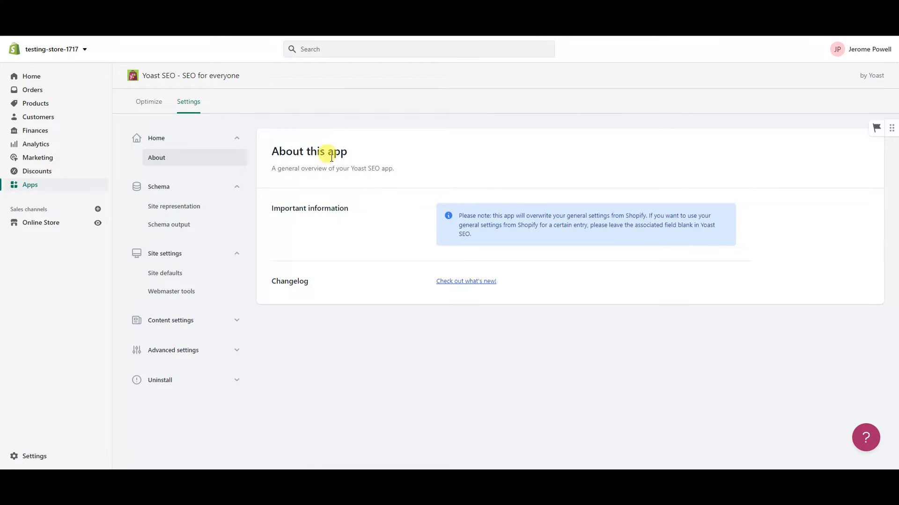
click(212, 206)
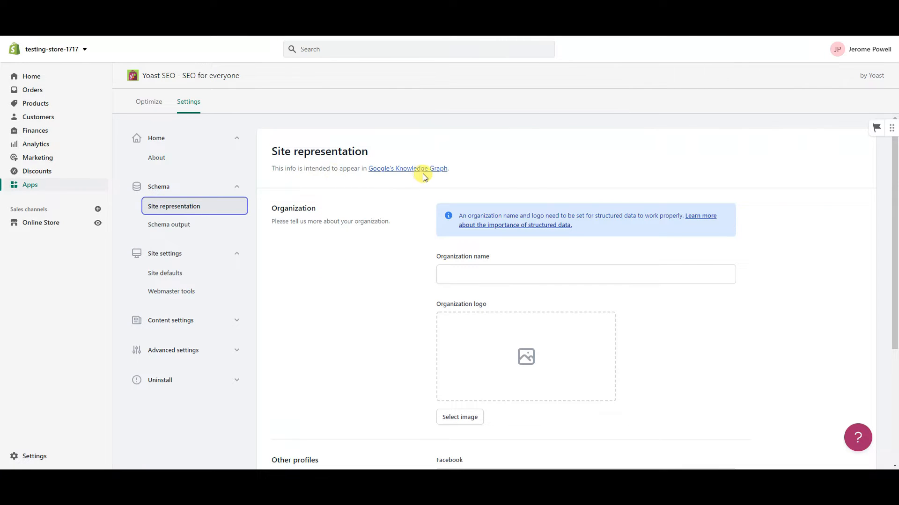
scroll(314, 245, down, 1)
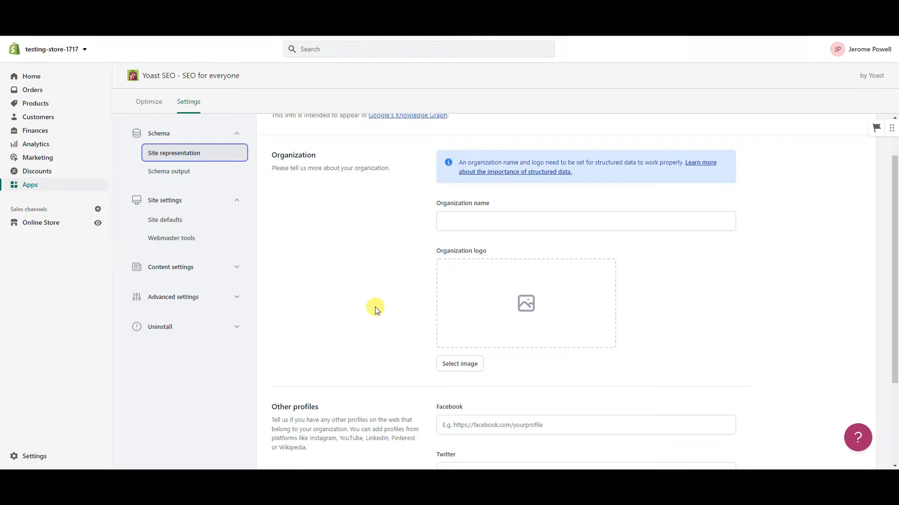
scroll(377, 310, up, 1)
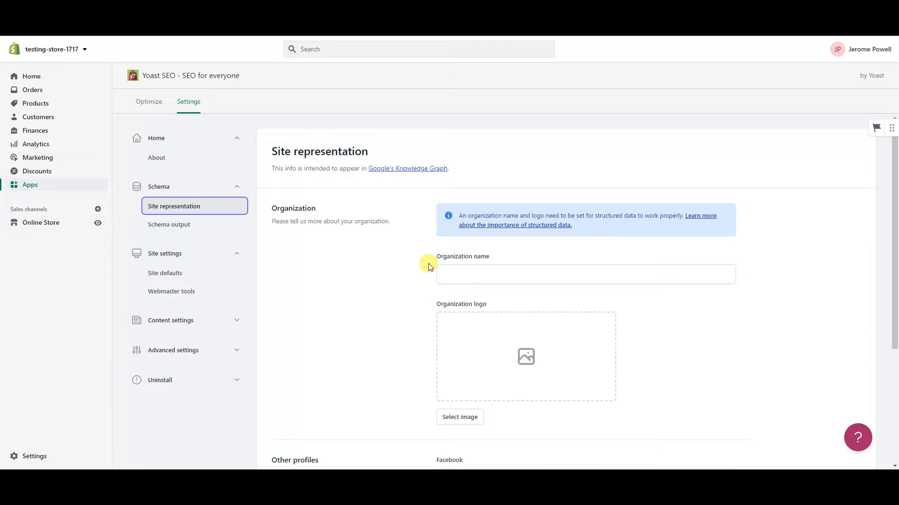
scroll(429, 267, down, 1)
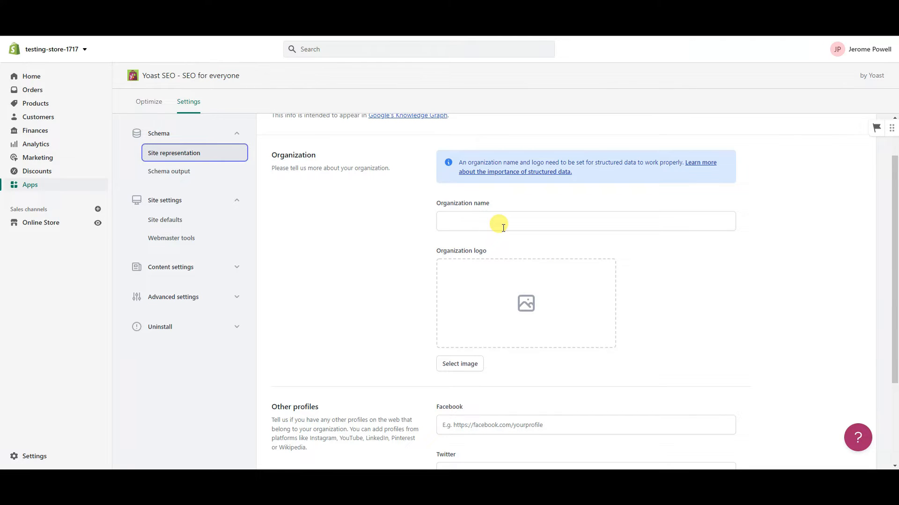
Step: Set the organization name to "Test Store" and choose the green "e" image as the organization logo
scroll(503, 228, up, 1)
click(493, 276)
text(Test Store)
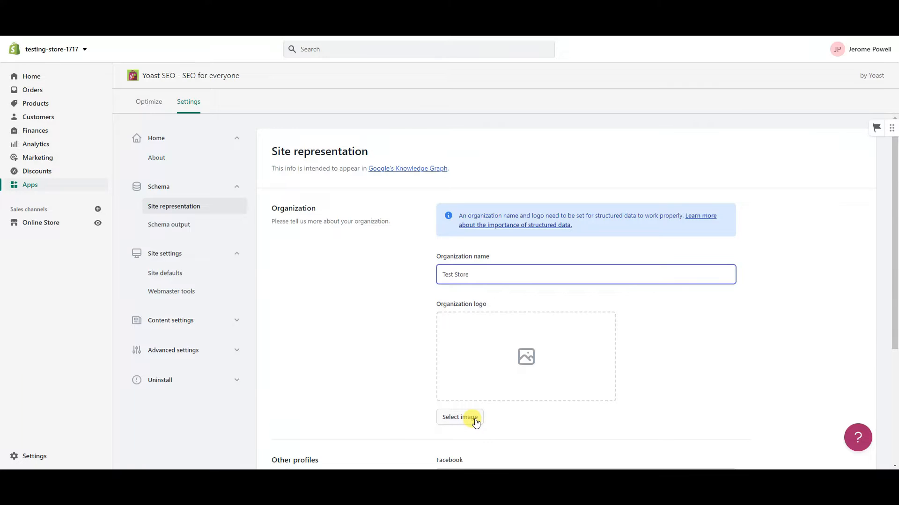
click(475, 423)
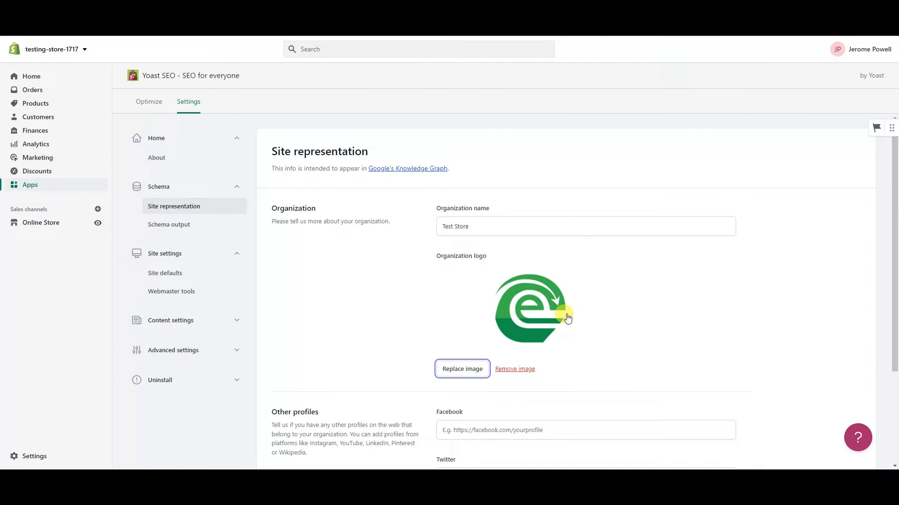
Step: Add an extra profile field under Other profiles and save the site representation changes
scroll(757, 320, down, 3)
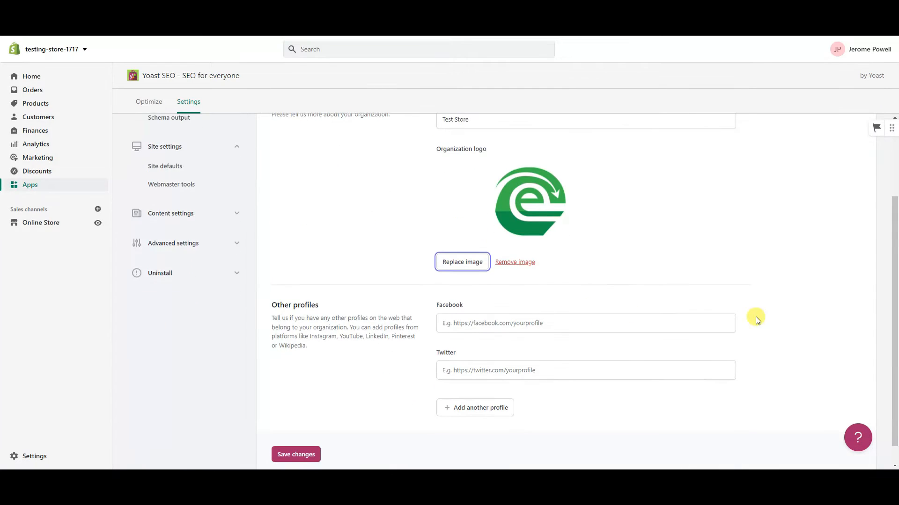
scroll(730, 318, down, 1)
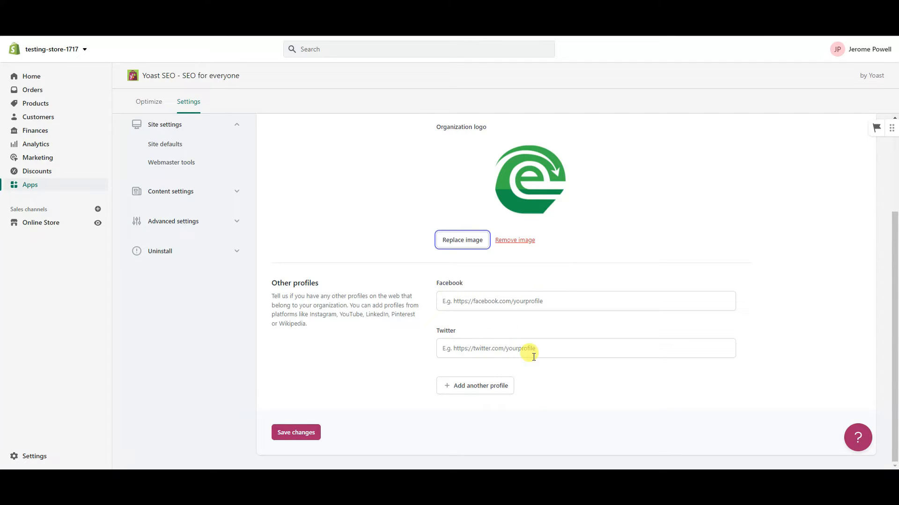
click(482, 385)
scroll(588, 391, down, 2)
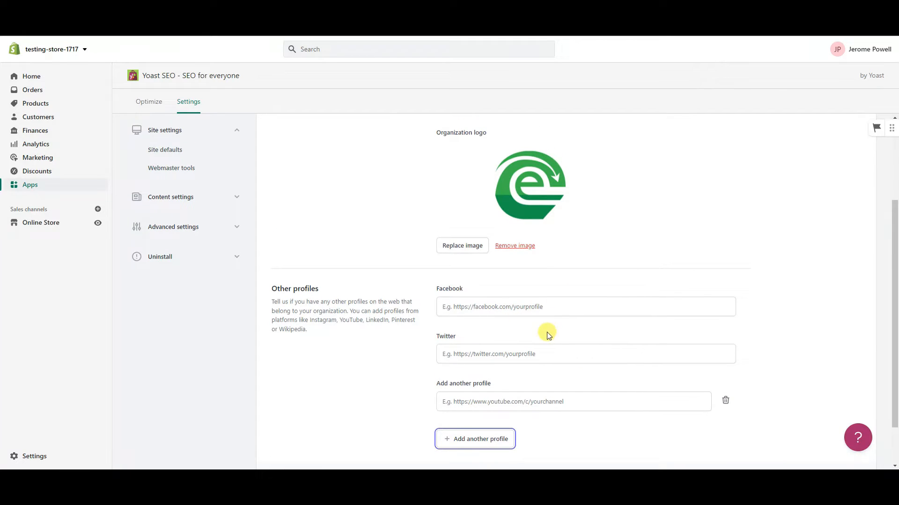
scroll(544, 340, up, 3)
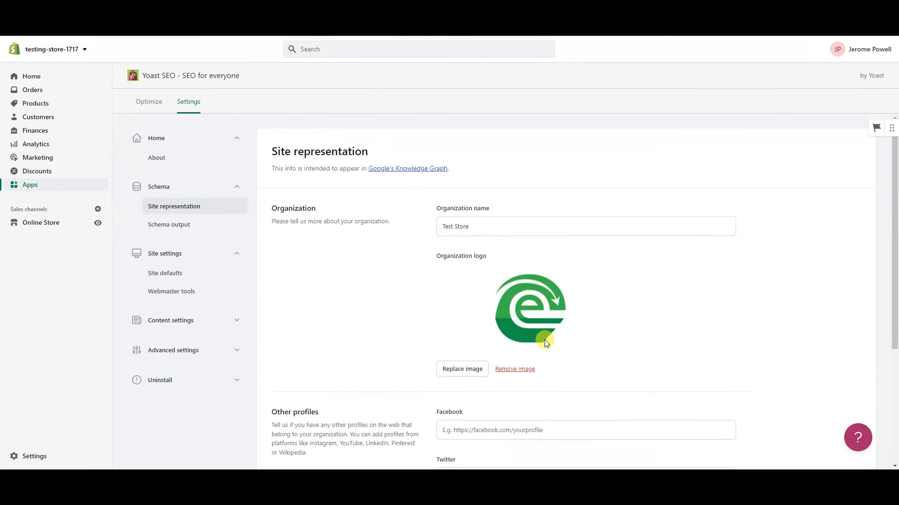
scroll(512, 309, down, 4)
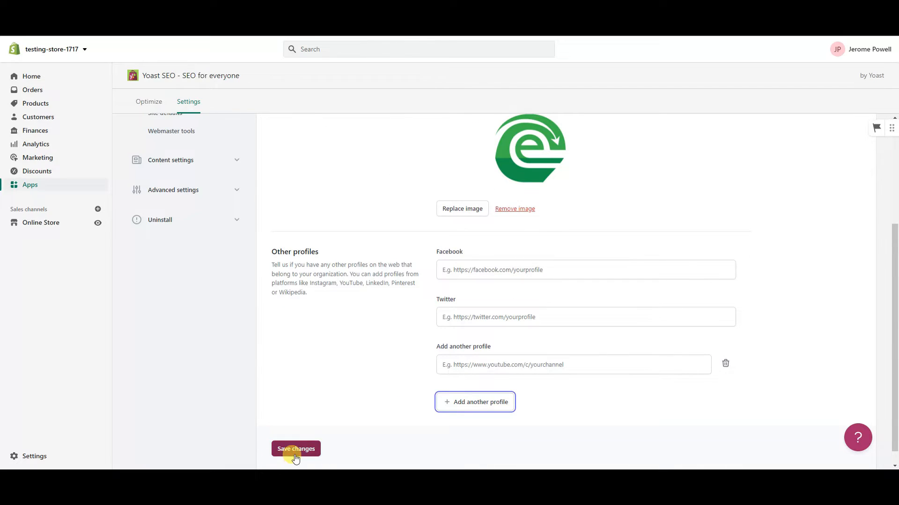
click(293, 449)
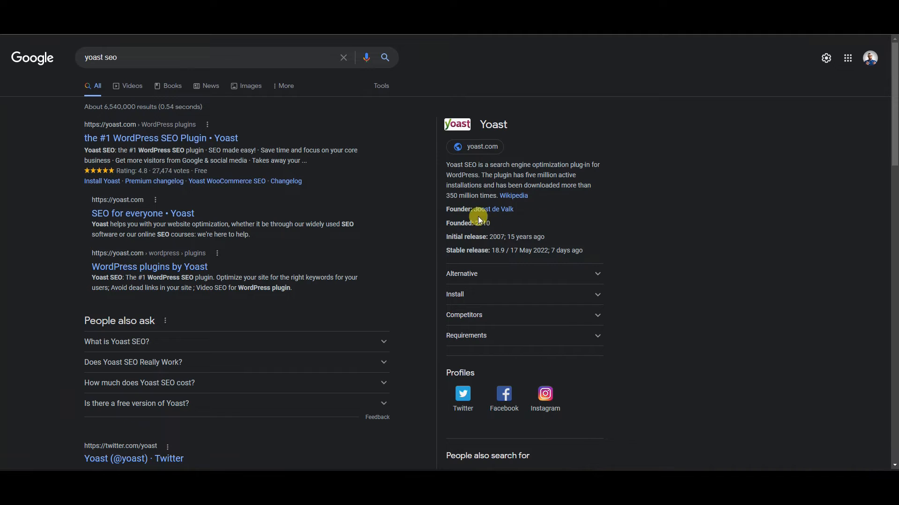
Step: Examine the Yoast knowledge panel in the Google results for "yoast seo", including its founder, release details and social profiles
drag(446, 206, 609, 249)
click(610, 249)
scroll(622, 325, down, 1)
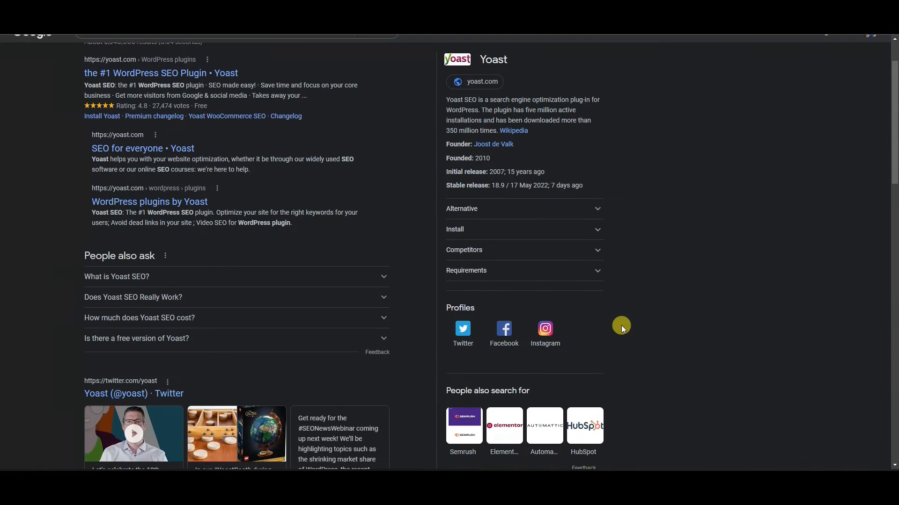
scroll(611, 329, up, 1)
scroll(549, 355, down, 1)
scroll(614, 359, up, 1)
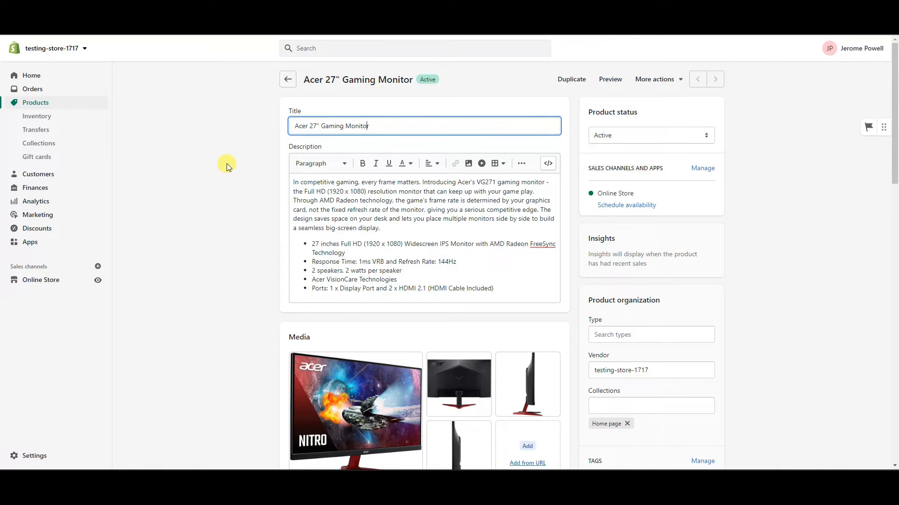
Step: Review the Acer 27" Gaming Monitor product page in Shopify and open the product for optimization in Yoast SEO
scroll(301, 310, down, 3)
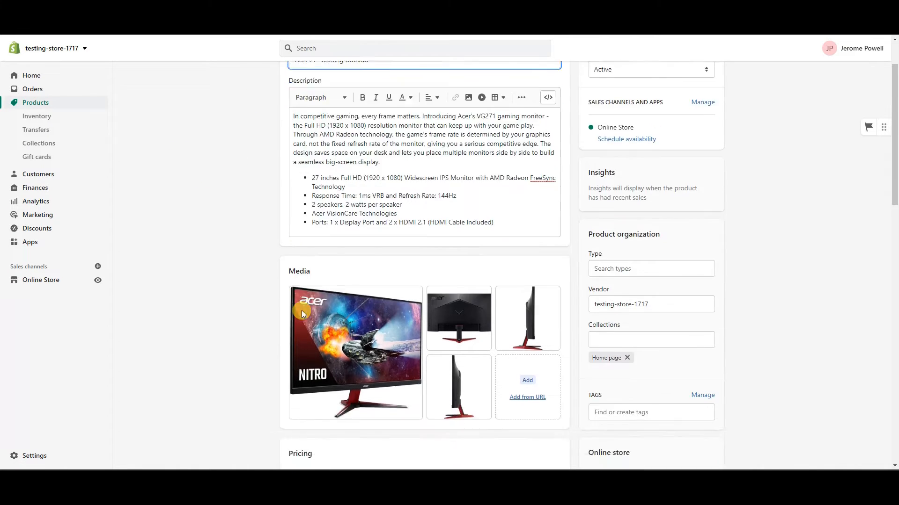
scroll(334, 154, up, 3)
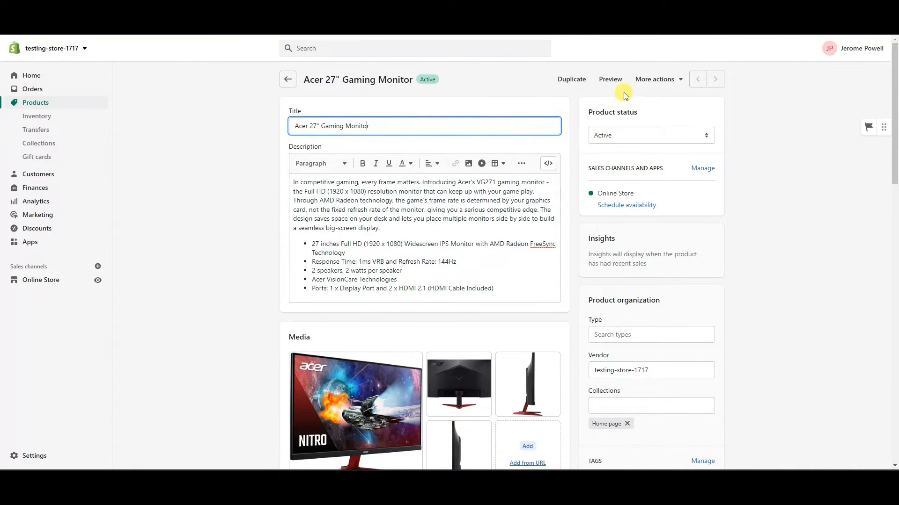
click(664, 79)
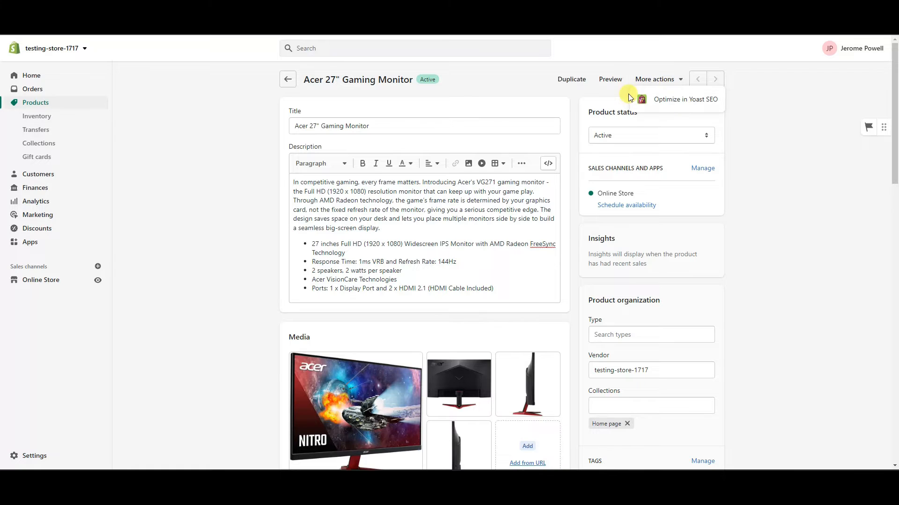
click(677, 106)
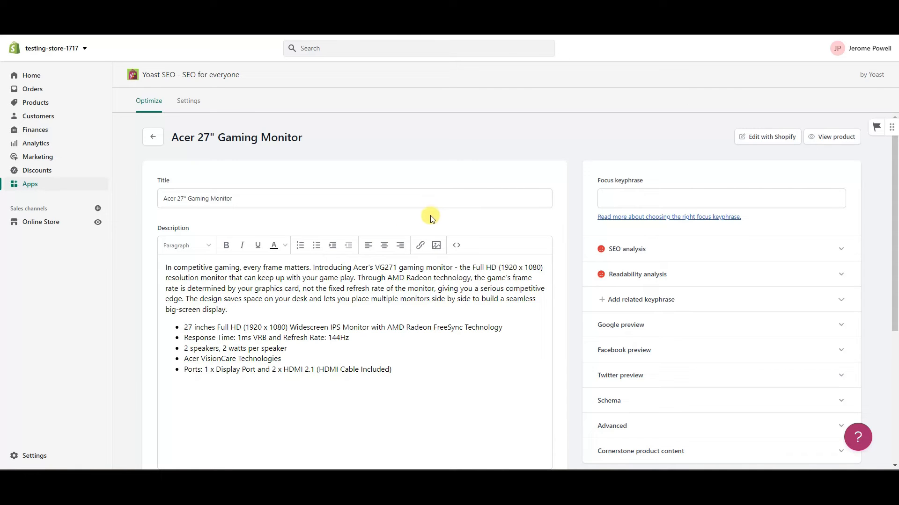
Step: Set the product's focus keyphrase to "gaming monitor", checking it against the first keyword in the Notepad list
scroll(424, 216, down, 2)
scroll(433, 229, up, 1)
scroll(433, 229, up, 1)
click(674, 199)
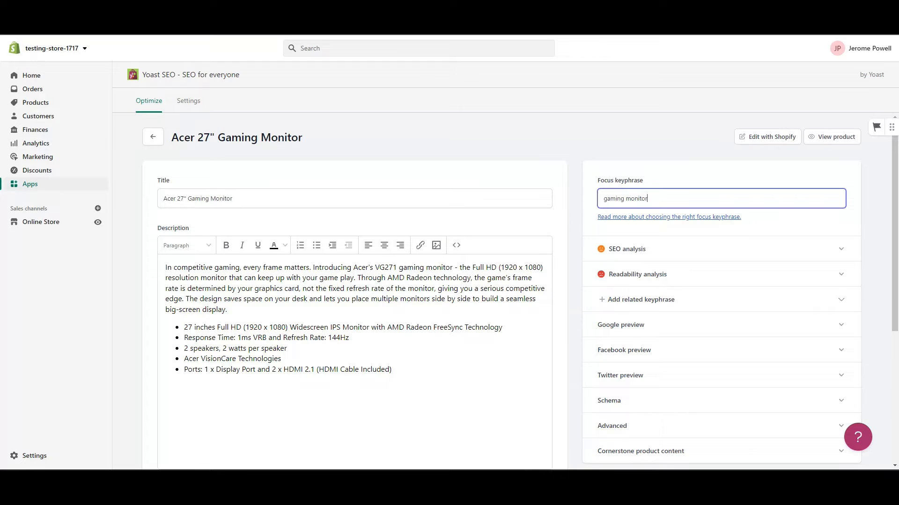
key(alt+Tab)
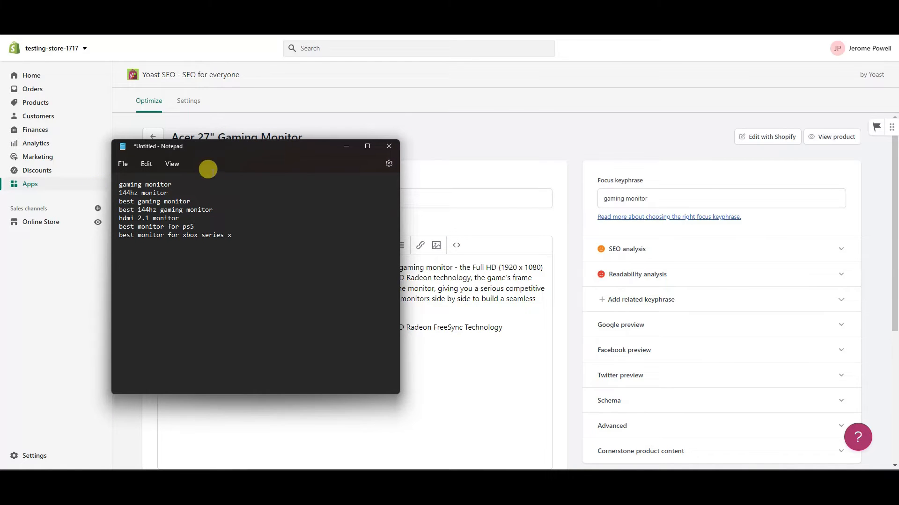
drag(173, 184, 119, 185)
key(alt+Tab)
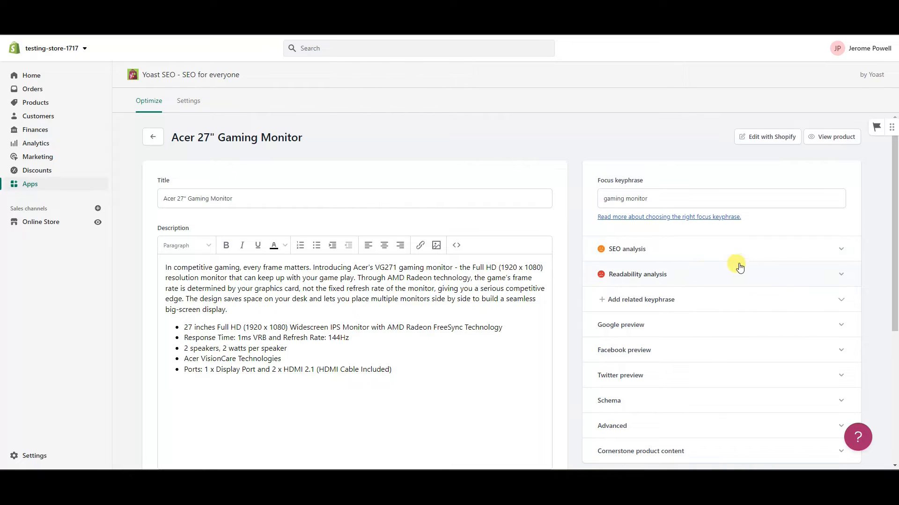
Step: Expand the SEO analysis and examine the keyphrase synonyms field and the listed problems and improvements
click(727, 253)
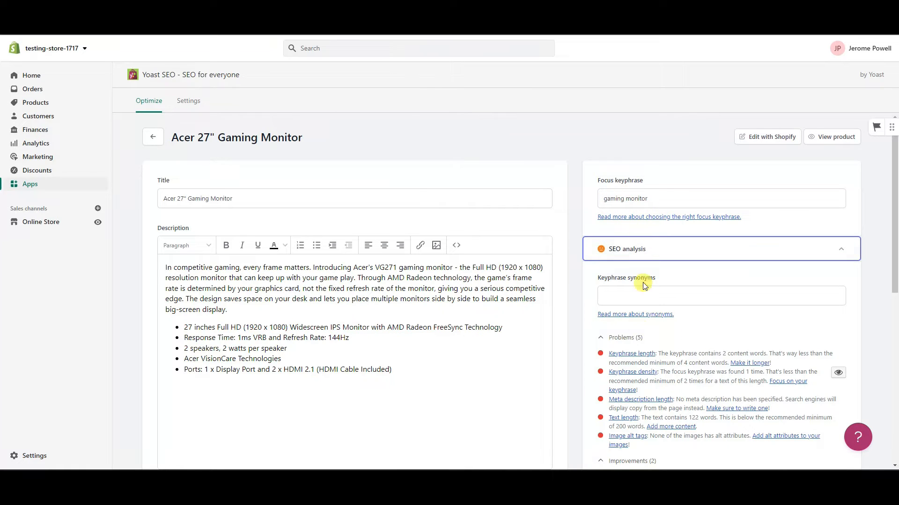
scroll(638, 335, down, 1)
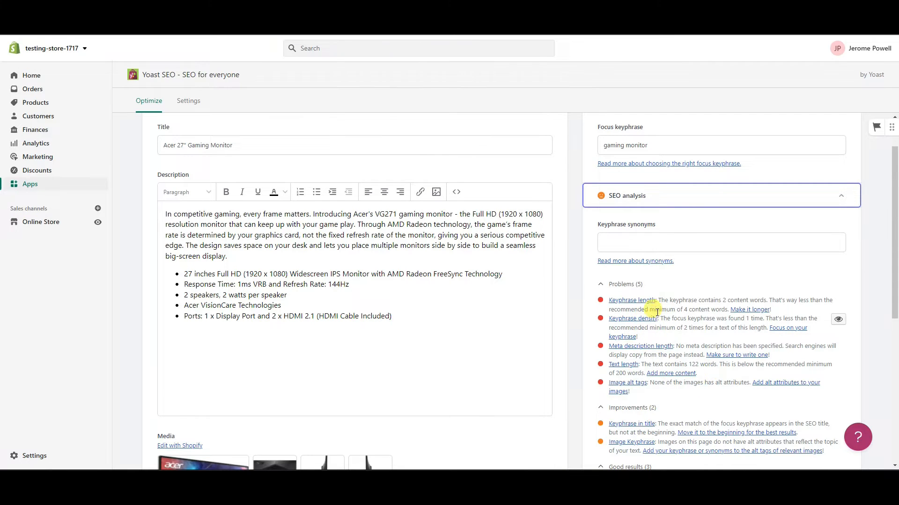
click(688, 246)
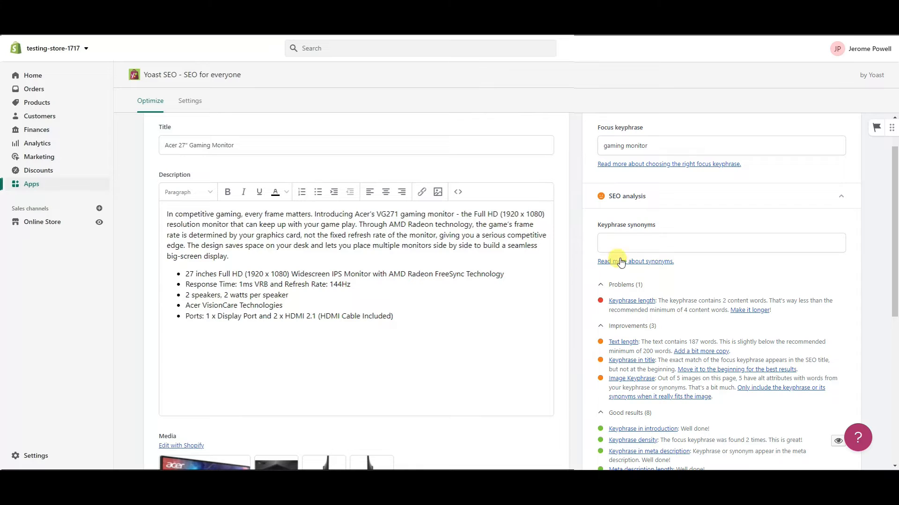
click(673, 242)
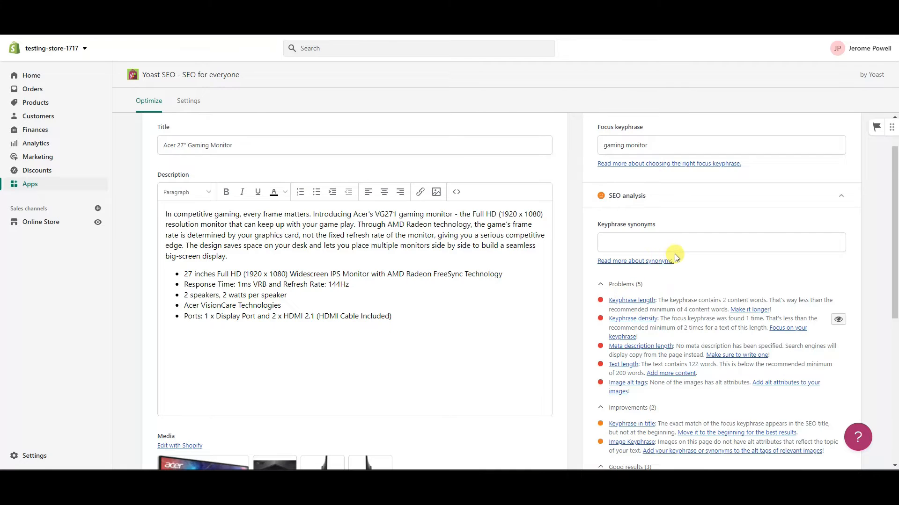
scroll(676, 257, down, 1)
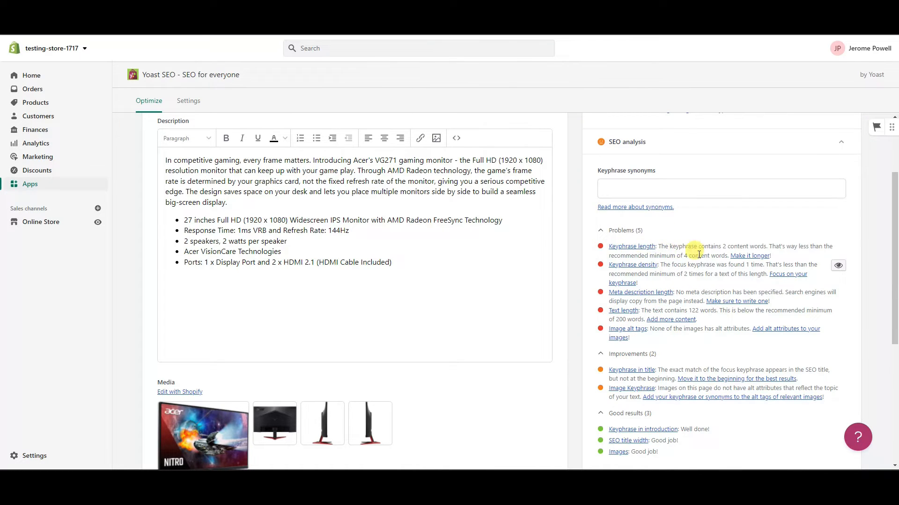
scroll(692, 245, up, 1)
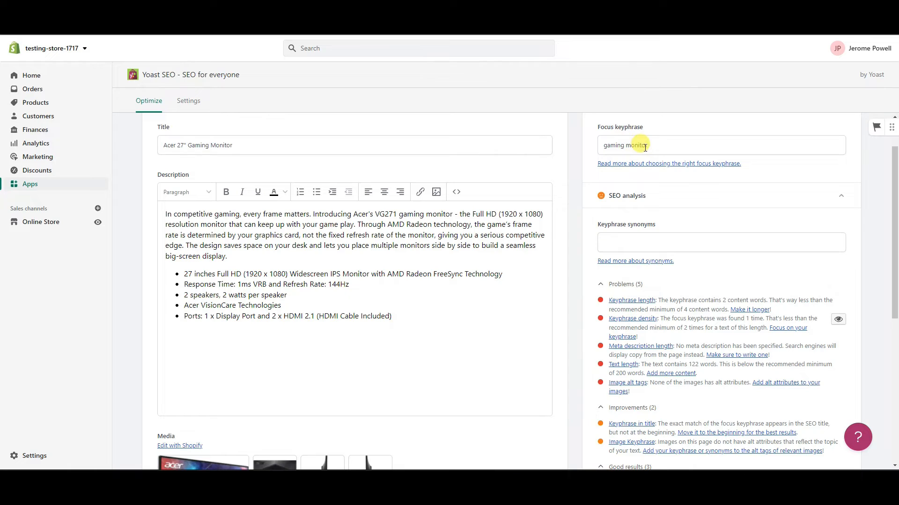
Step: Bring up the Notepad keyword list beside the product description and highlight the keyword "gaming monitor"
key(alt+Tab)
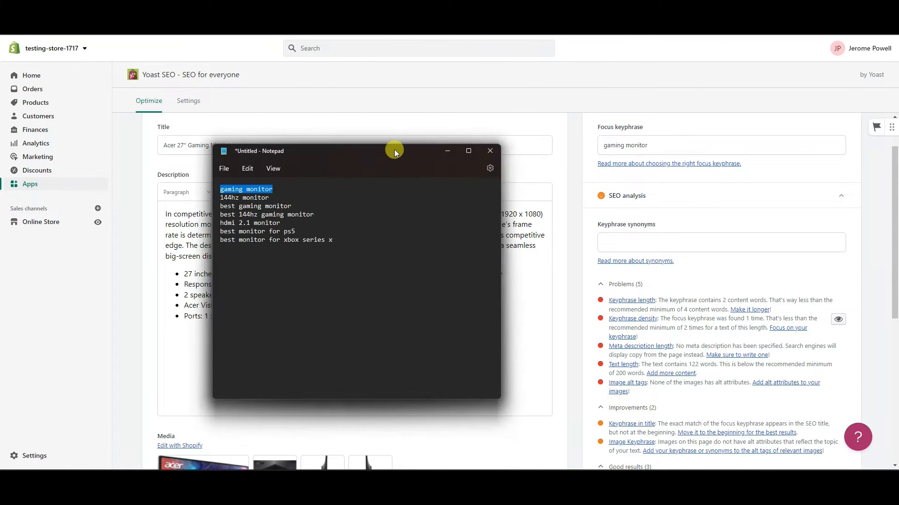
drag(397, 148, 0, 148)
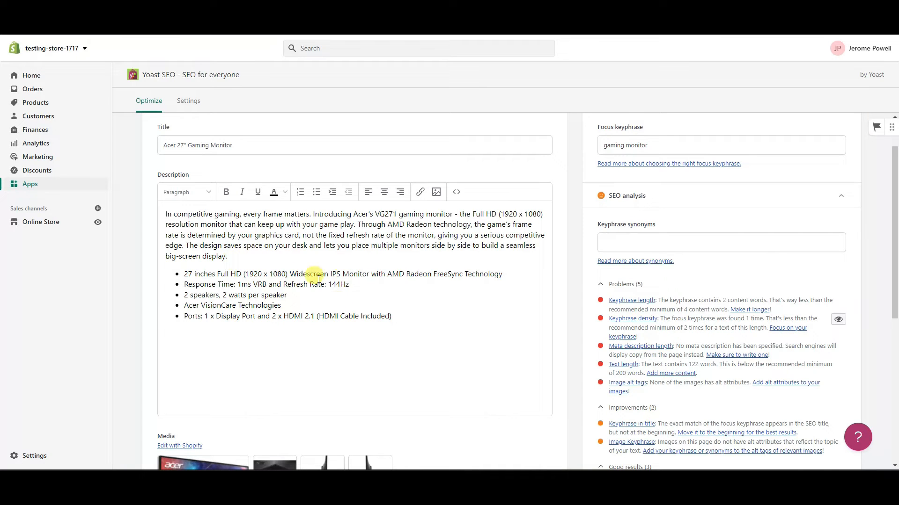
scroll(779, 309, down, 1)
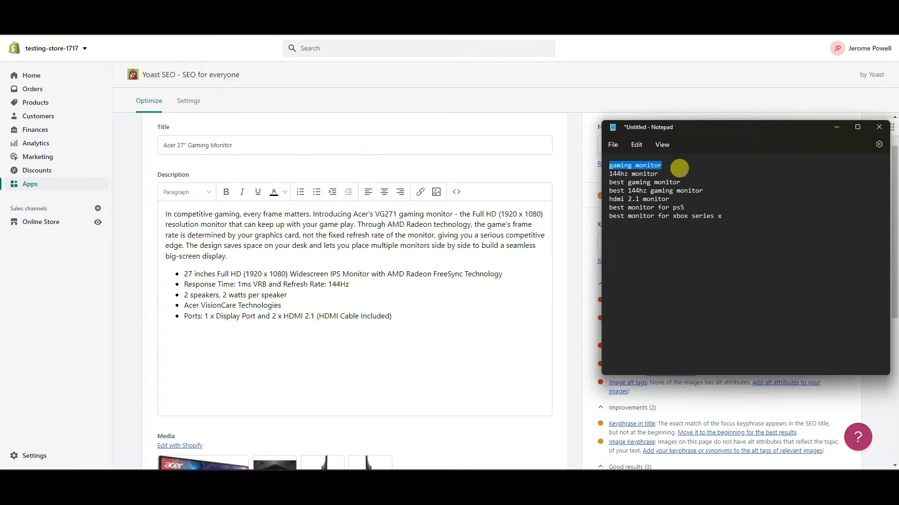
click(682, 169)
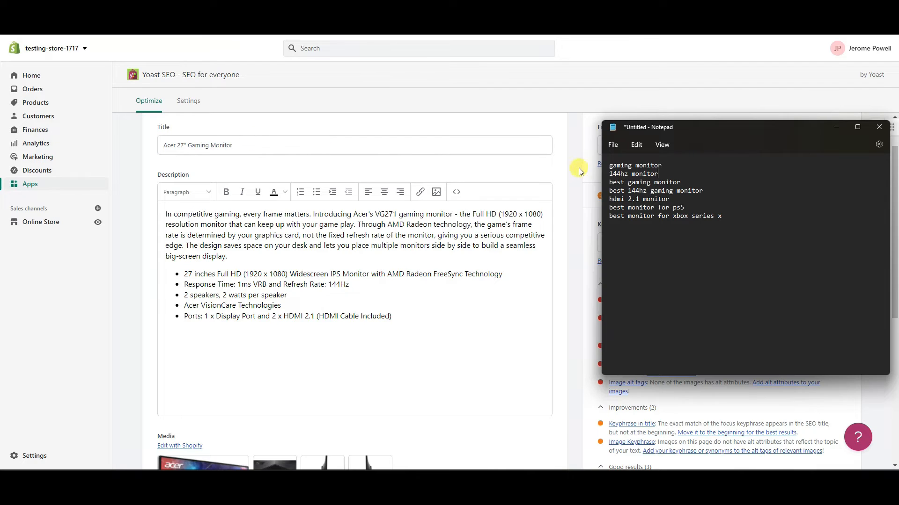
drag(663, 165, 608, 165)
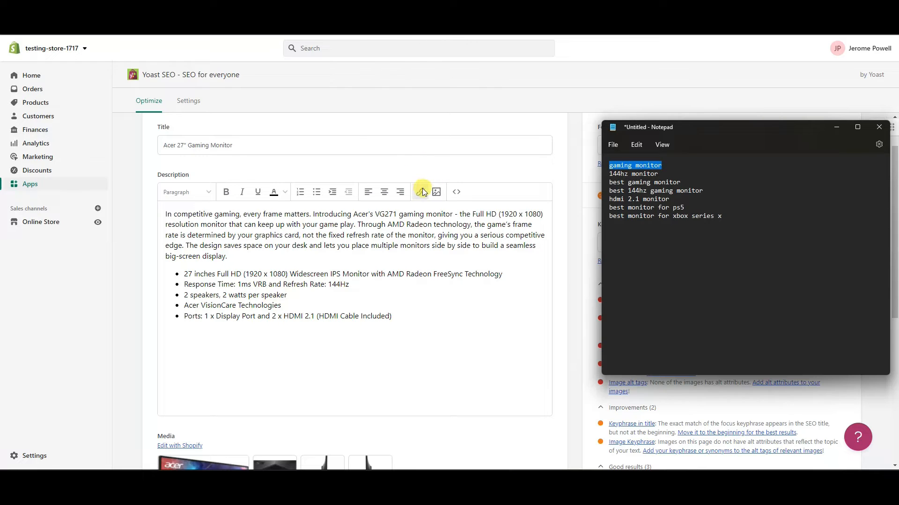
Step: Look over the product's description, media images and SEO analysis sections alongside the Notepad keyword list
scroll(419, 187, down, 1)
scroll(365, 189, up, 1)
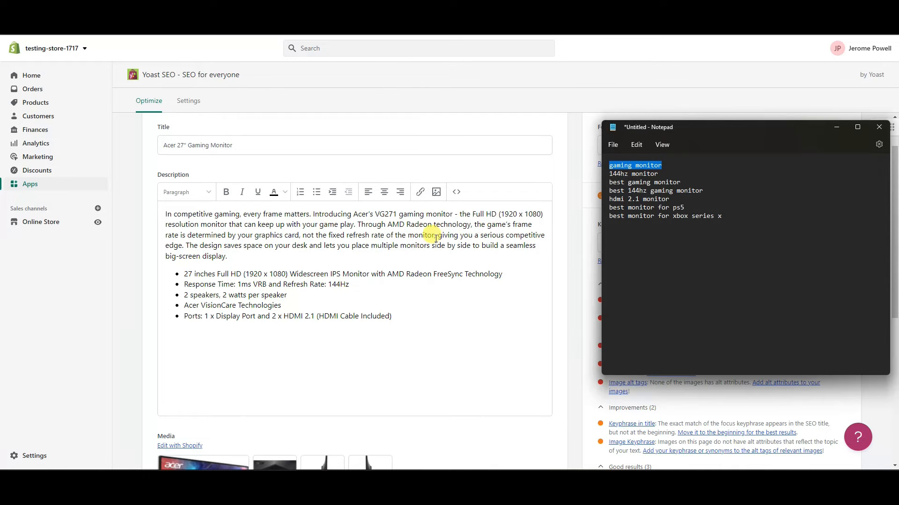
scroll(440, 266, down, 3)
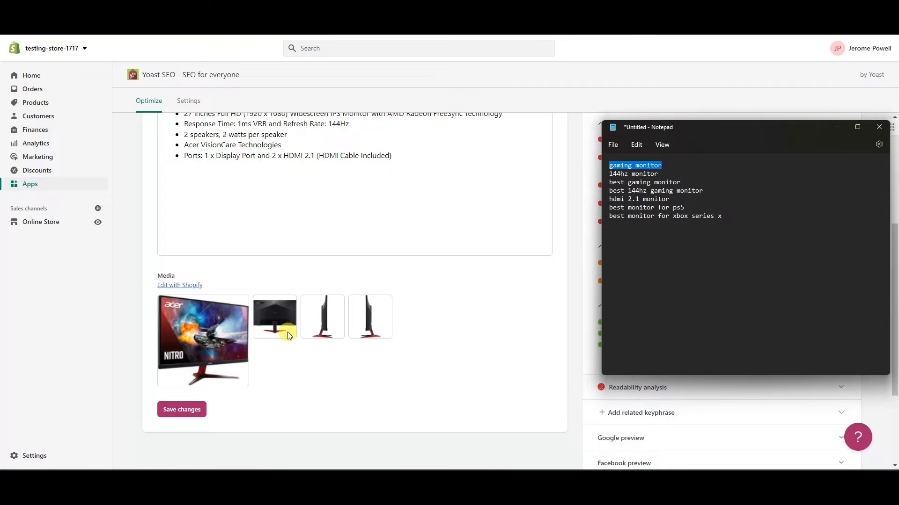
scroll(348, 336, down, 3)
scroll(421, 340, up, 2)
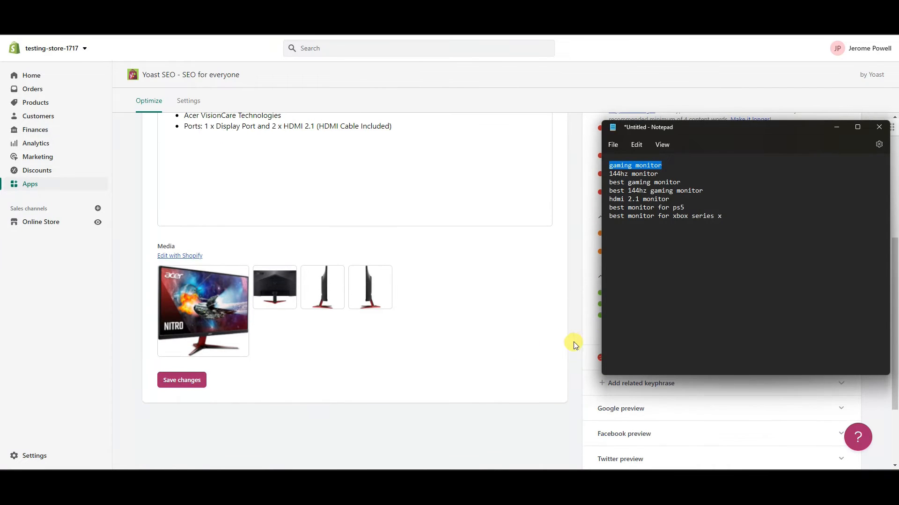
scroll(572, 343, up, 1)
drag(768, 133, 370, 136)
scroll(743, 287, down, 2)
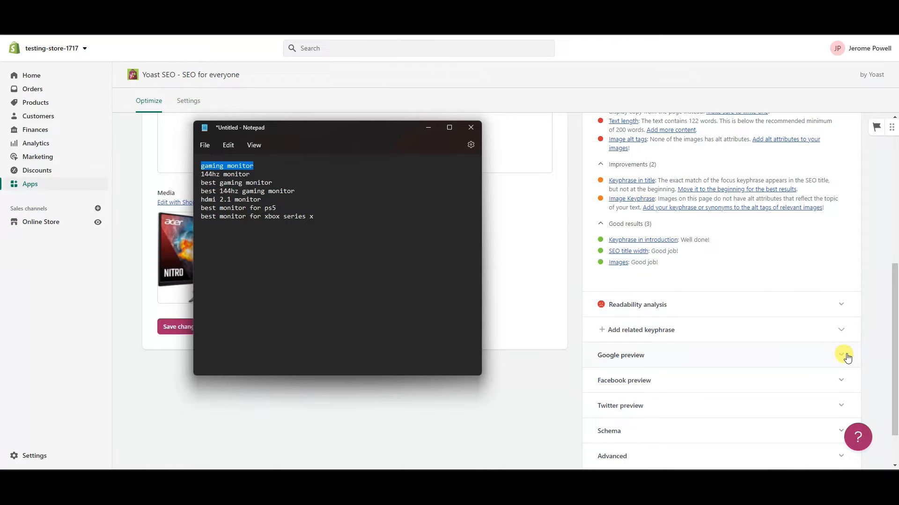
scroll(573, 269, up, 3)
scroll(572, 269, up, 3)
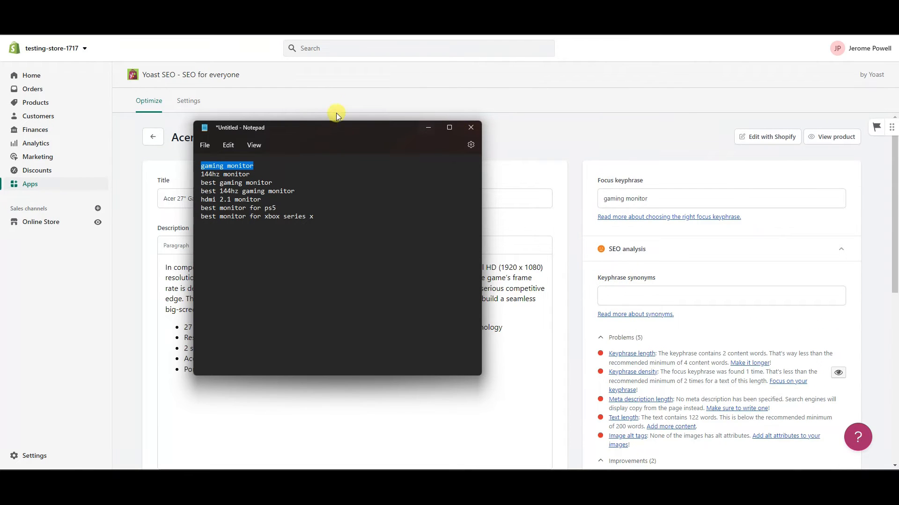
Step: Change the product title to "Acer 27" 144hz Gaming Monitor (HDMI 2.1)", consulting the Notepad keyword list
drag(329, 126, 702, 95)
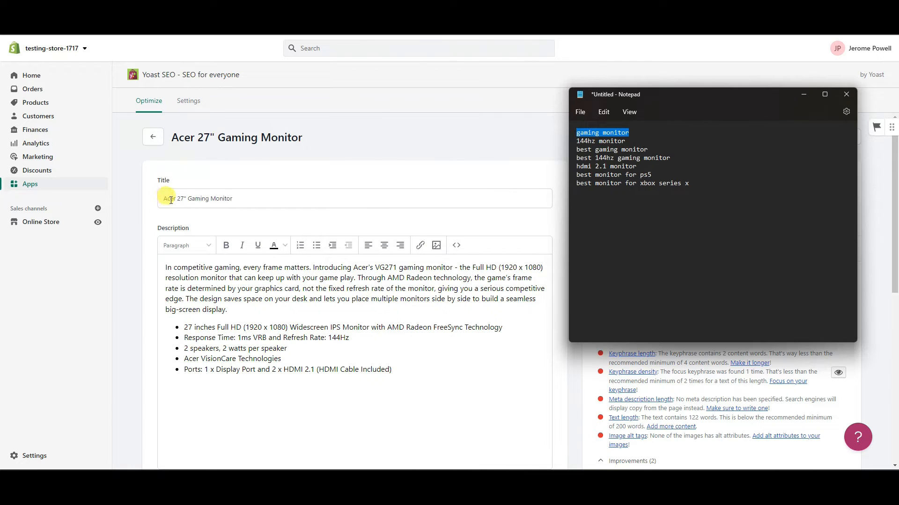
click(190, 201)
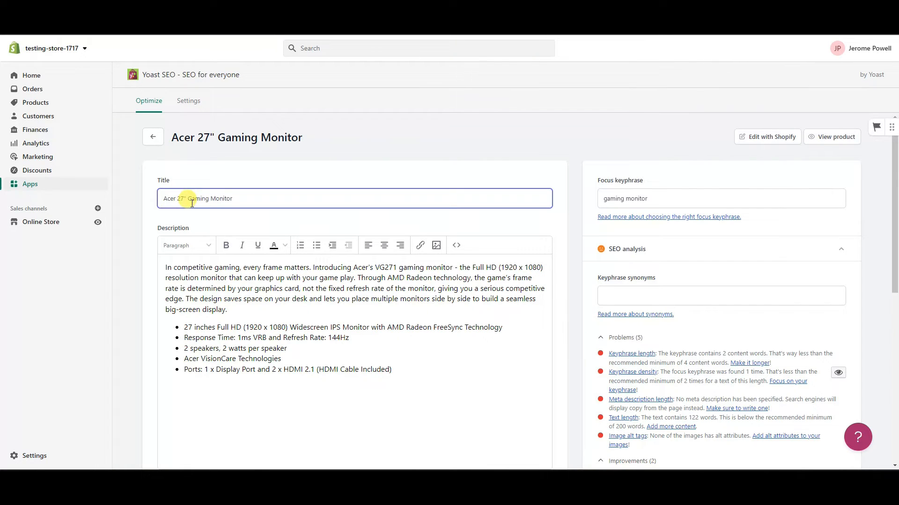
text(144hz)
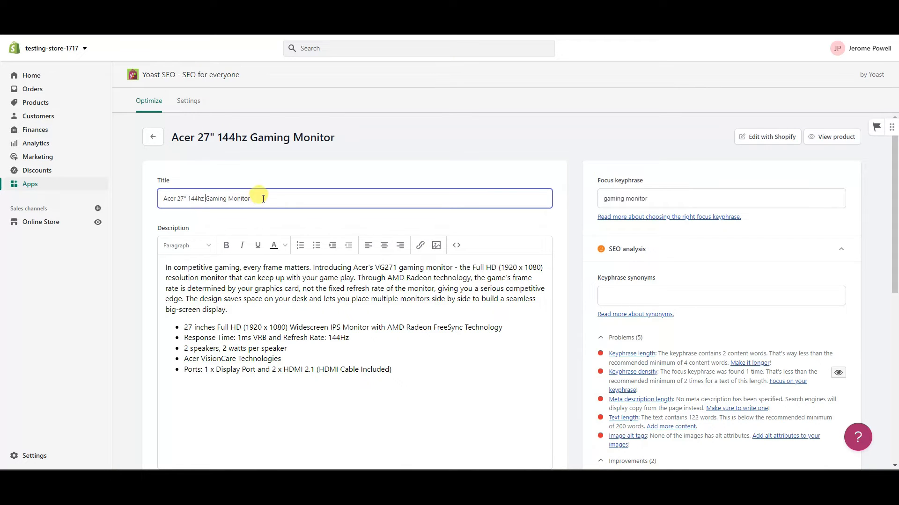
click(261, 198)
click(443, 482)
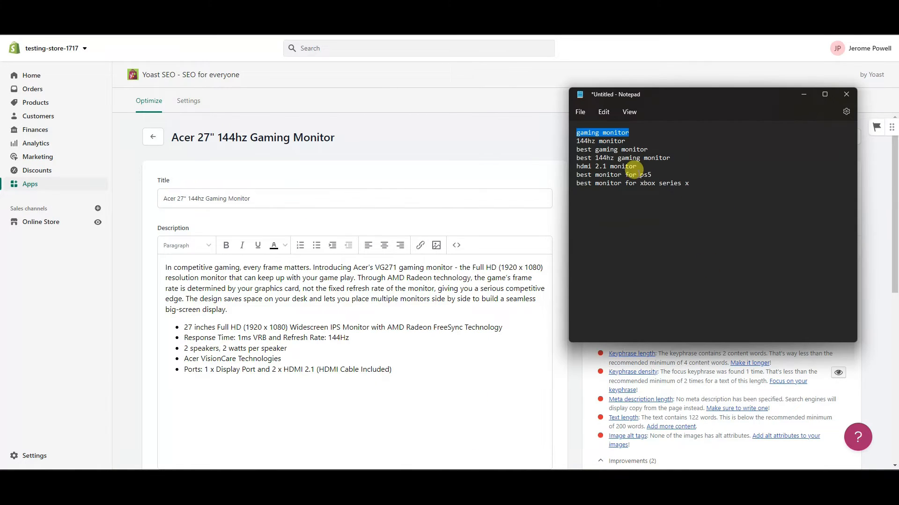
click(286, 200)
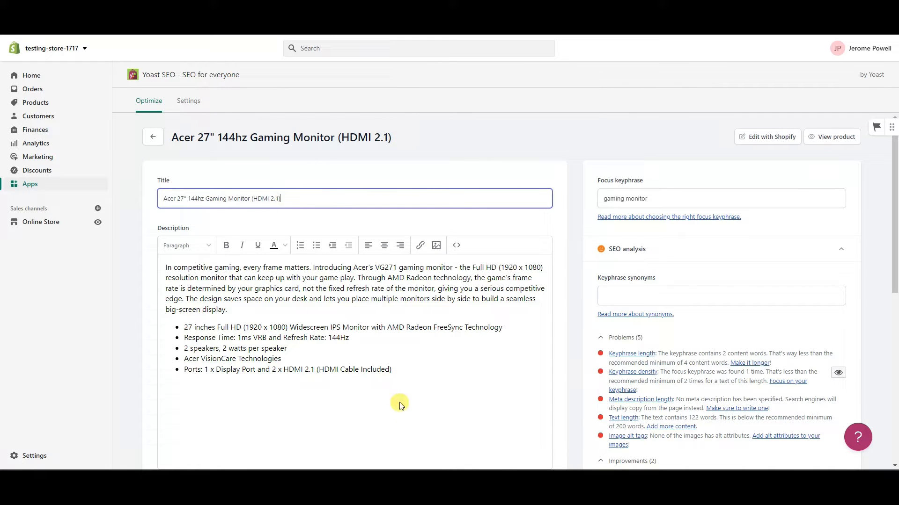
Step: Compare the Notepad keywords with the product text, highlighting "HDMI 2.1" and "144Hz" in the description's bullet list
key(alt+Tab)
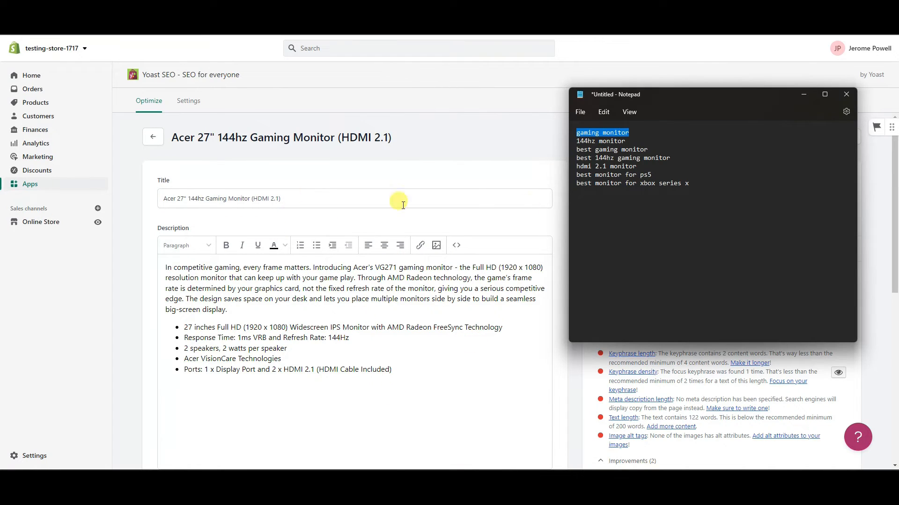
drag(692, 184, 575, 123)
click(687, 173)
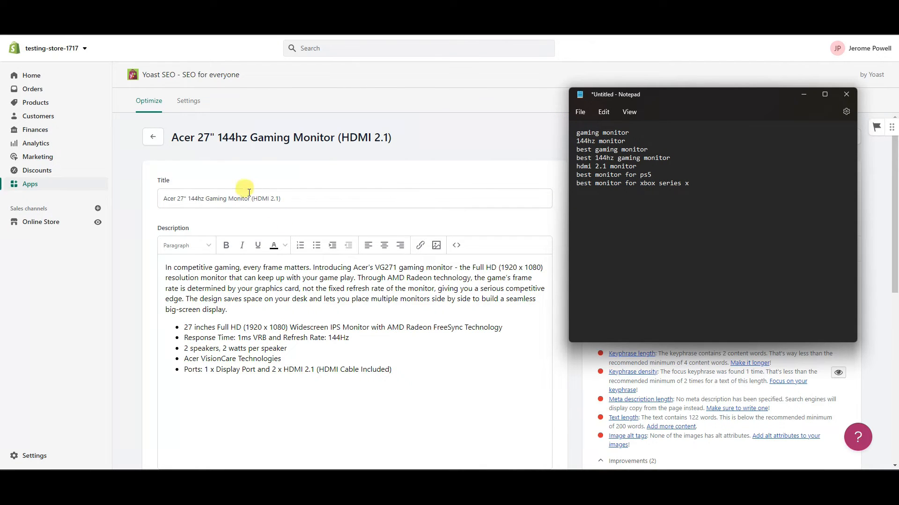
drag(740, 98, 680, 99)
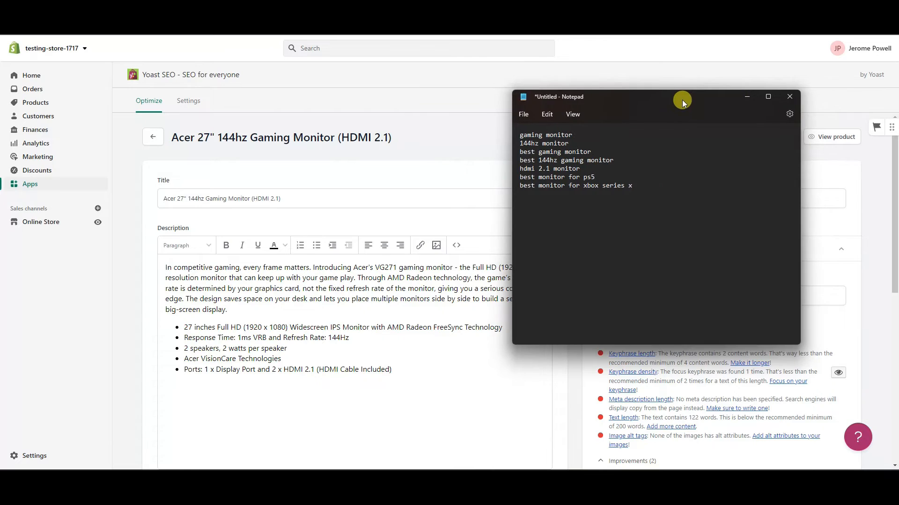
key(alt+Tab)
scroll(369, 255, down, 1)
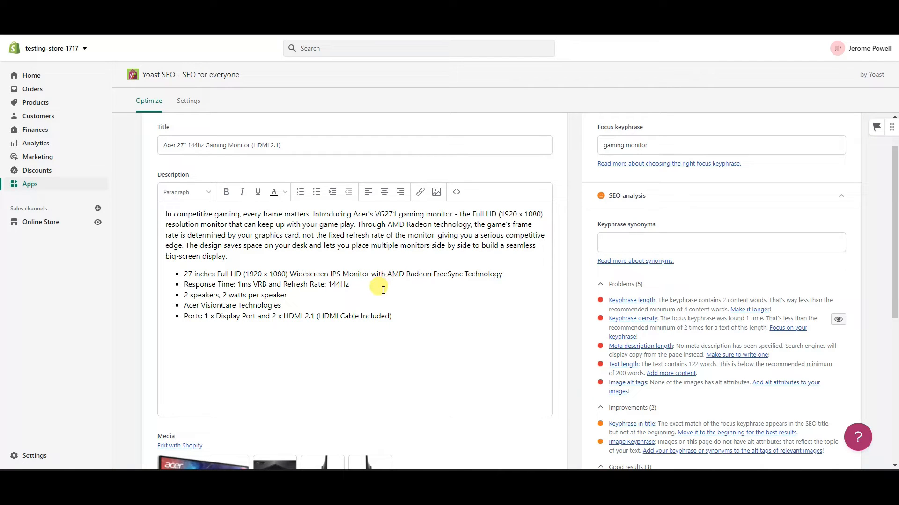
drag(284, 316, 314, 317)
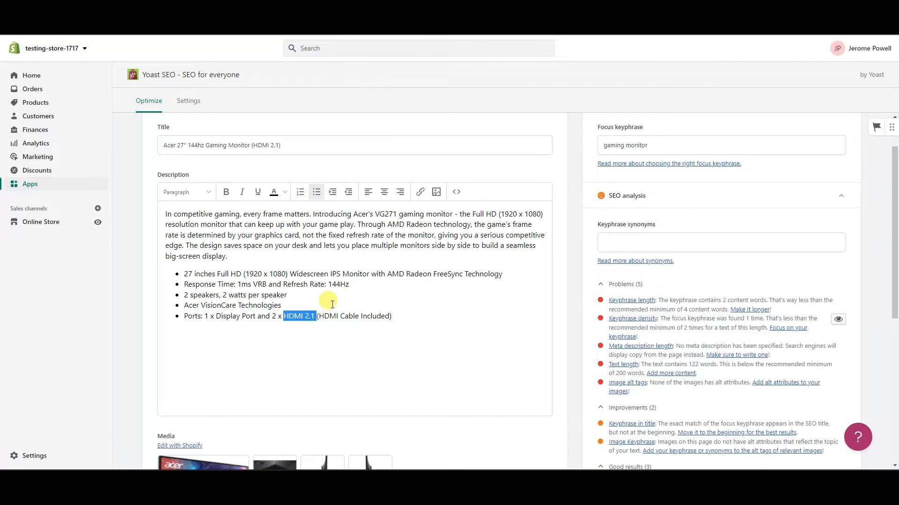
drag(326, 285, 348, 285)
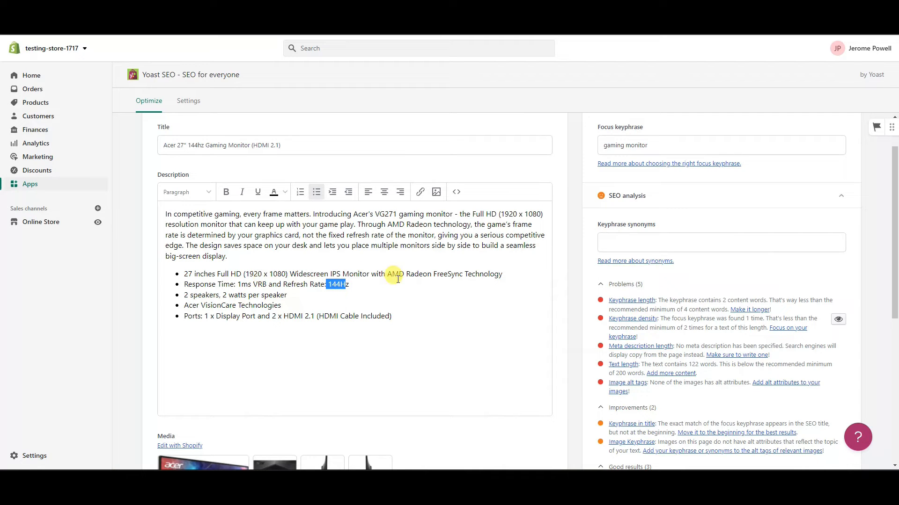
click(345, 283)
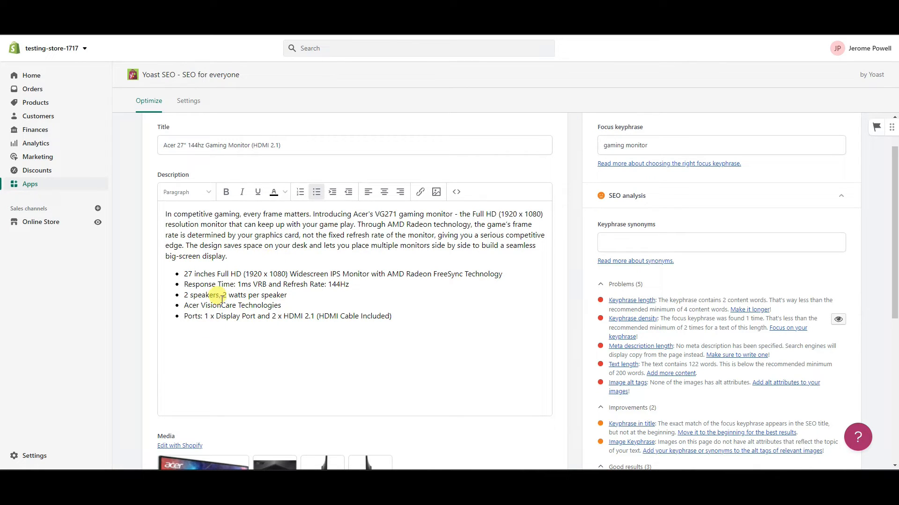
Step: End the description's opening paragraph with "All of these features make this display the best monitor for ps5 and xbox series x alike."
click(283, 257)
key(alt+Tab)
drag(209, 142, 646, 143)
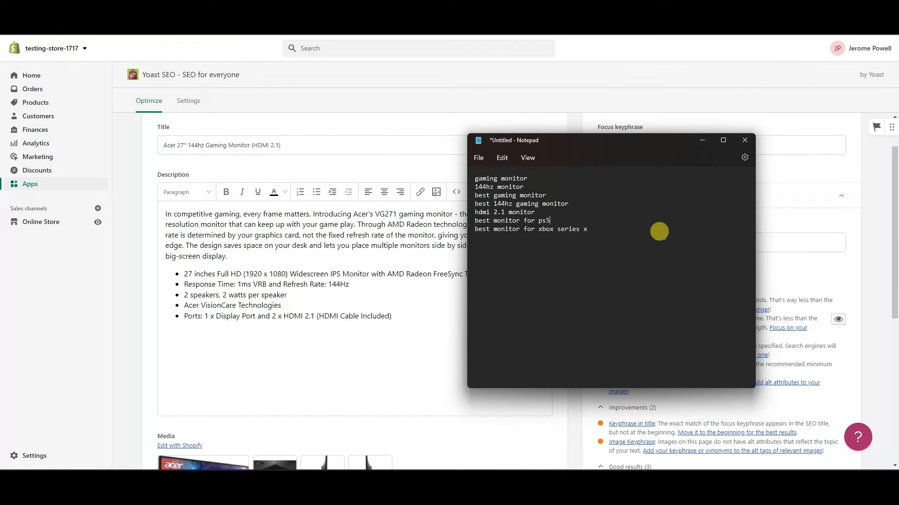
key(alt+Tab)
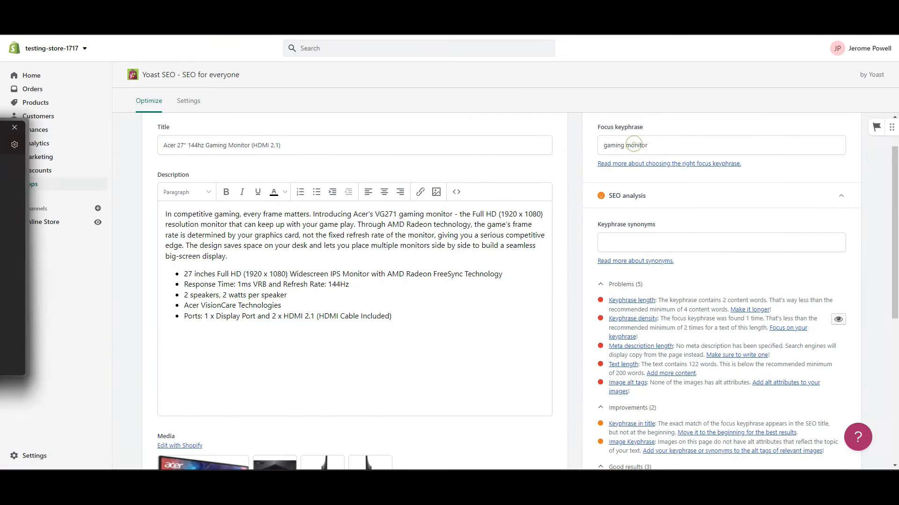
click(261, 256)
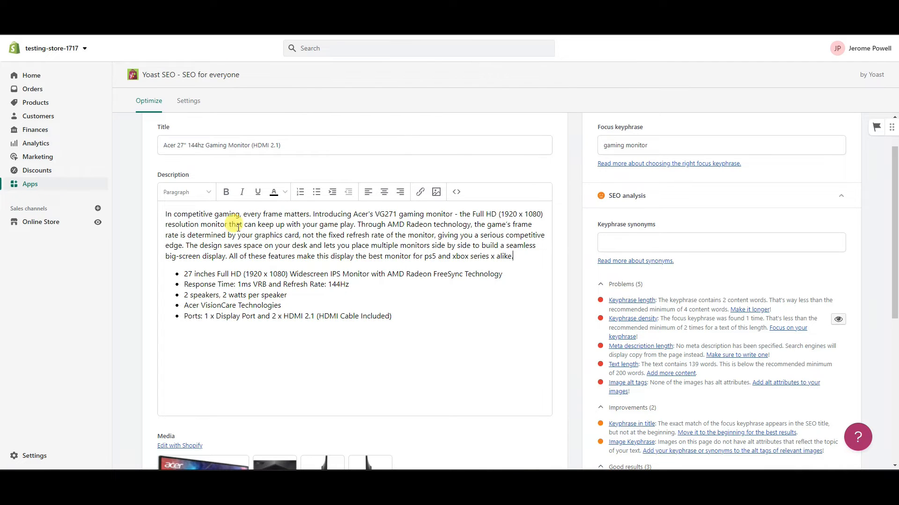
Step: Check the description against the PS5 and Xbox Series X keywords in Notepad and move the list out of view
key(alt+Tab)
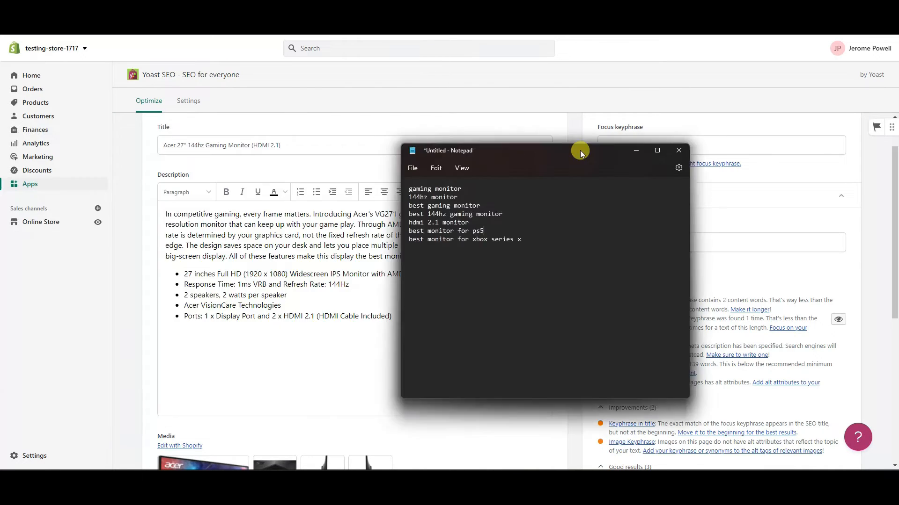
drag(417, 232, 392, 239)
click(521, 236)
drag(585, 151, 0, 152)
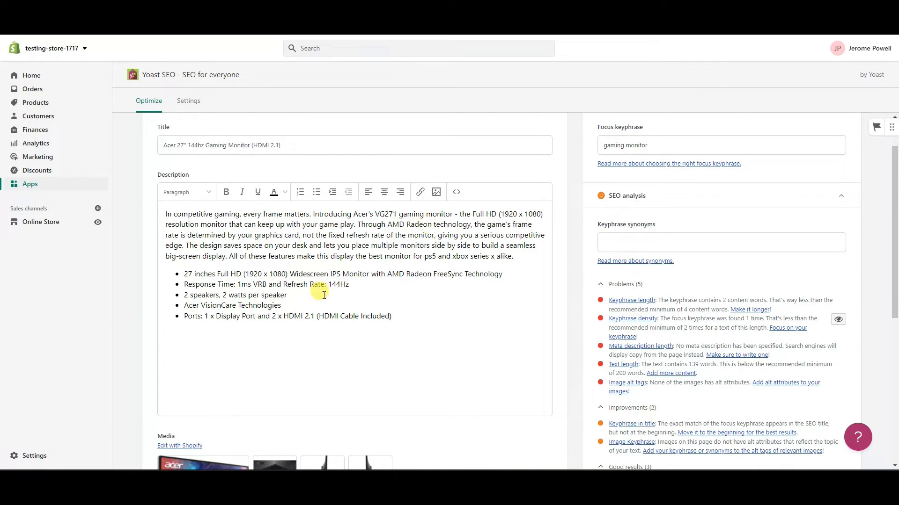
Step: Review the edited product description and save the product's optimization changes
scroll(411, 283, down, 1)
scroll(423, 286, up, 2)
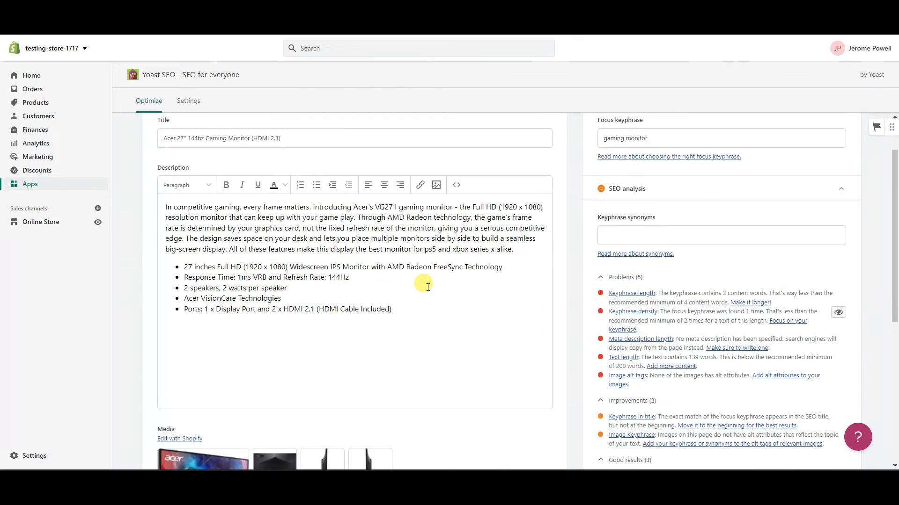
scroll(482, 243, down, 8)
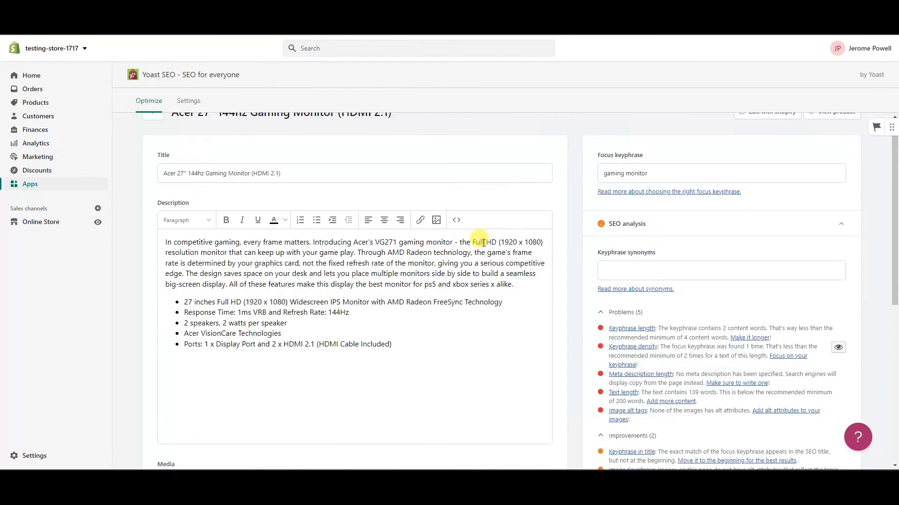
click(185, 273)
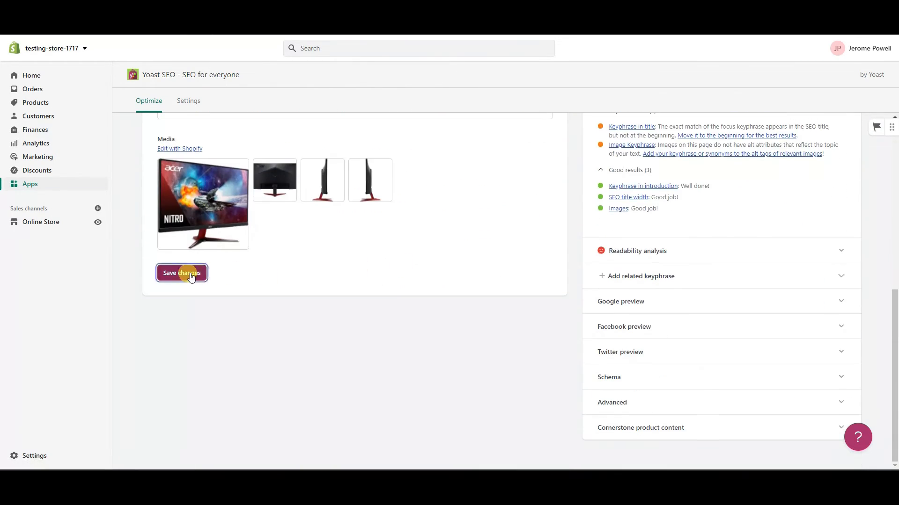
Step: Open the saved product for editing in Shopify from its media section
scroll(421, 350, up, 1)
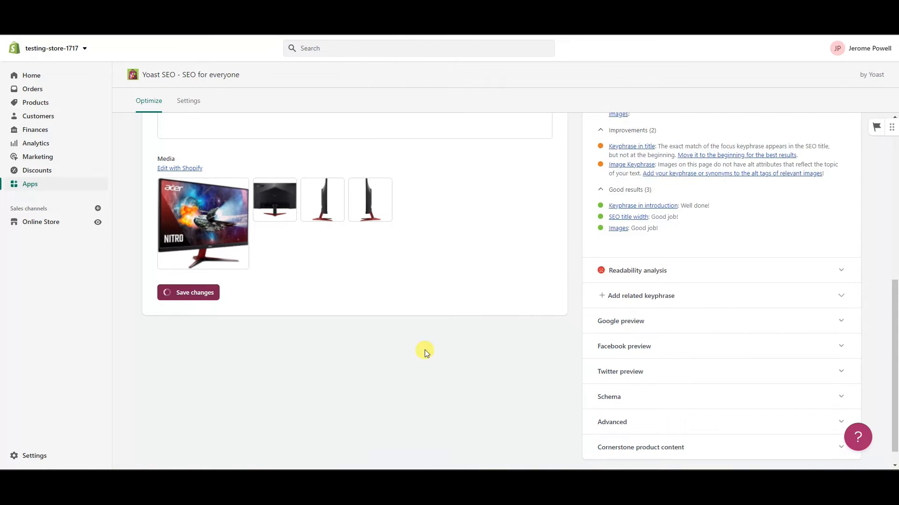
scroll(458, 354, up, 2)
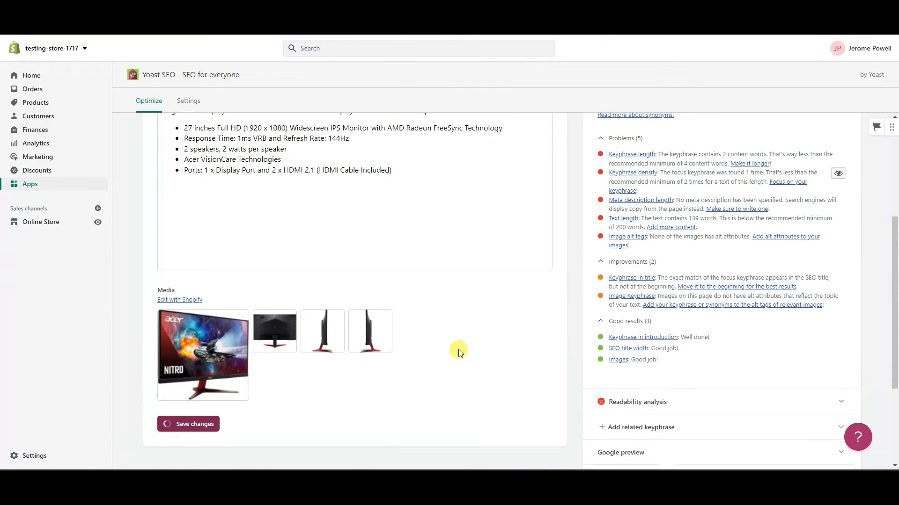
scroll(440, 347, up, 1)
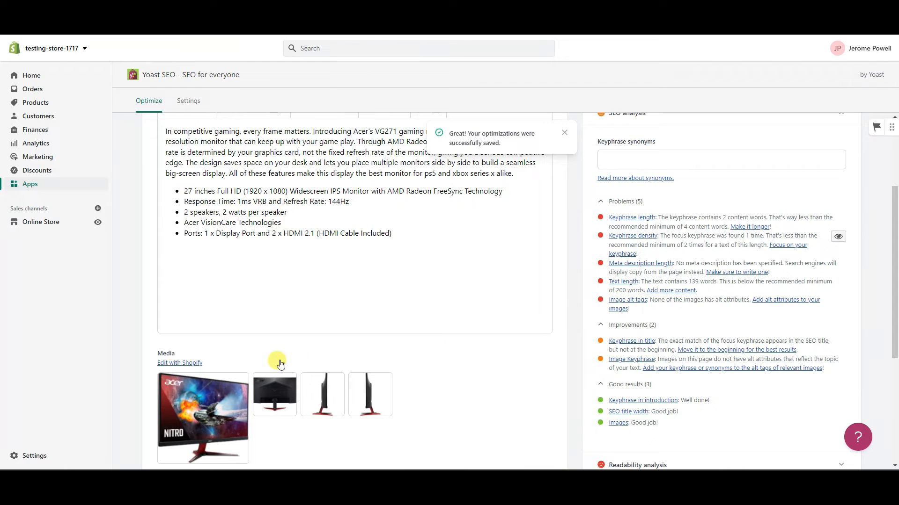
click(181, 363)
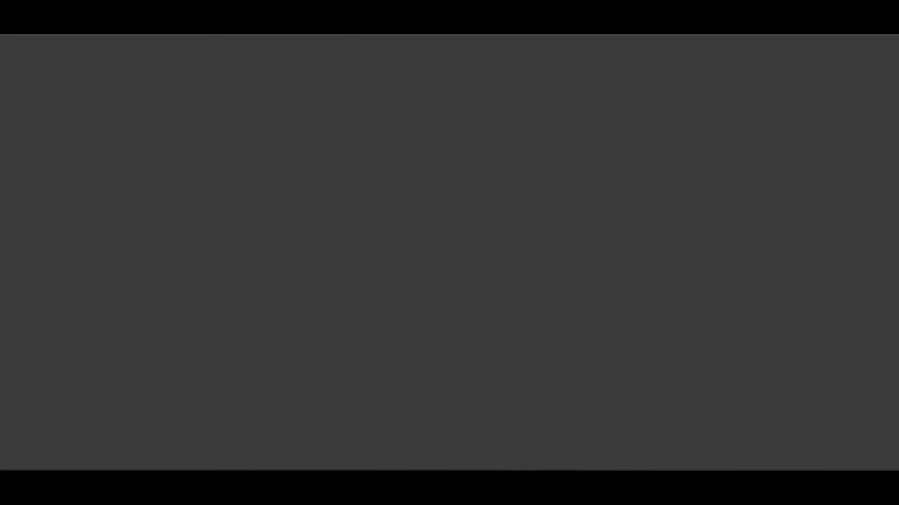
scroll(677, 307, up, 3)
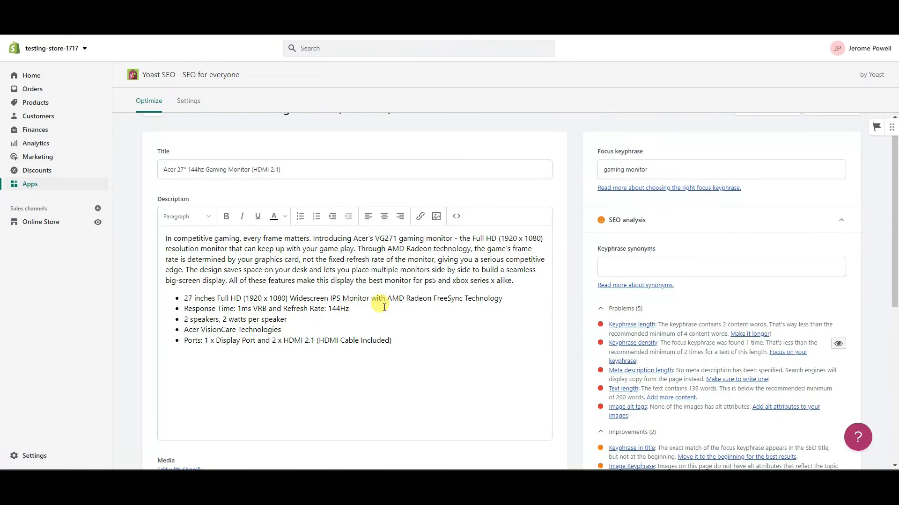
scroll(370, 307, down, 2)
scroll(662, 307, up, 2)
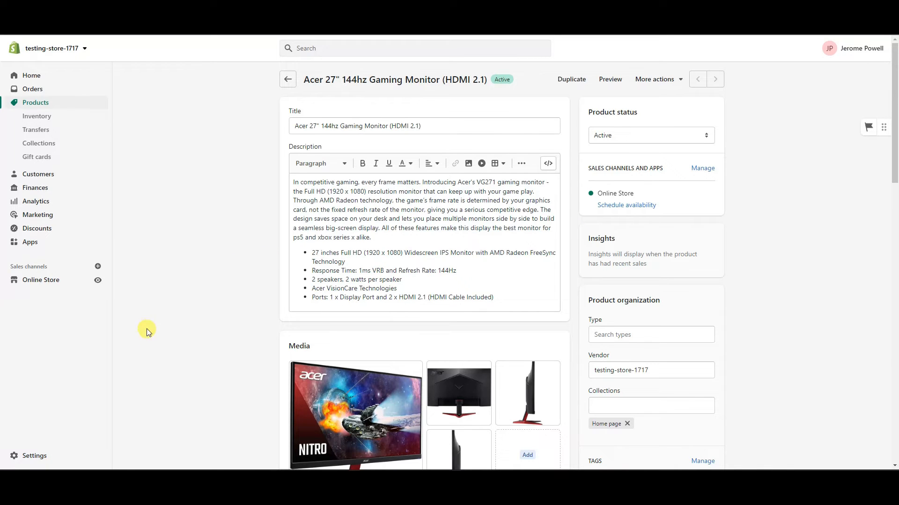
Step: Insert the uploaded 144Hz versus 60Hz comparison image below the description's bullet list at Product image (480px) size
click(534, 298)
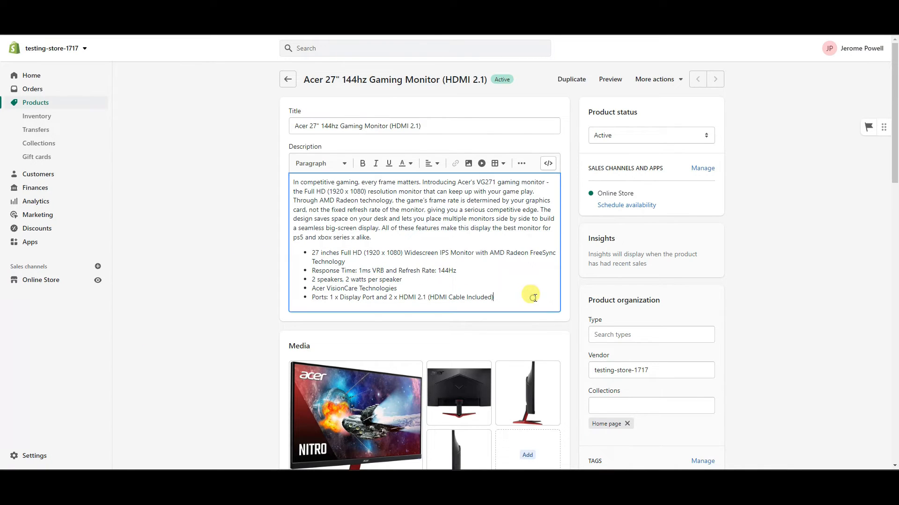
key(Return)
key(Return)
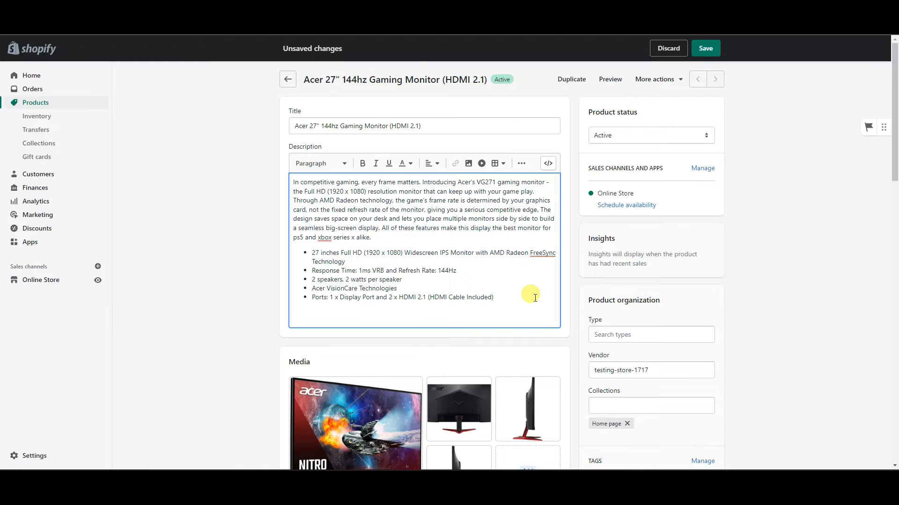
click(469, 164)
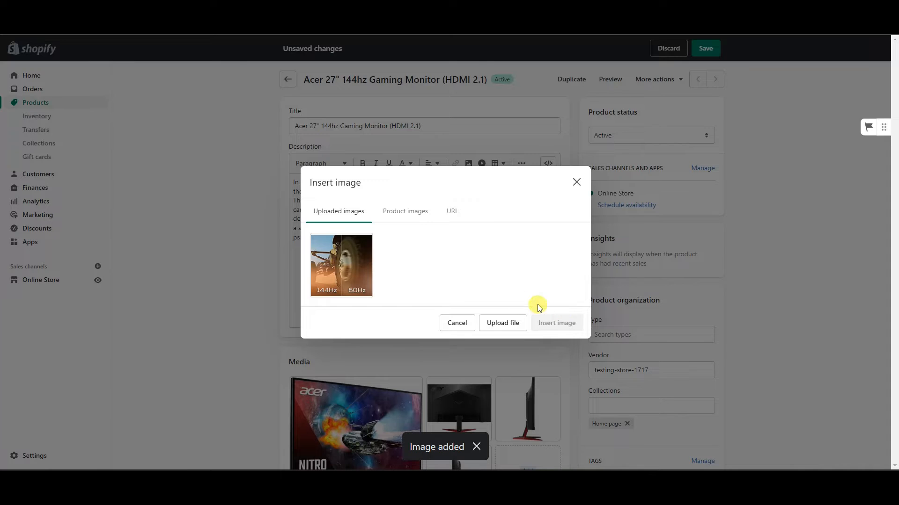
click(355, 281)
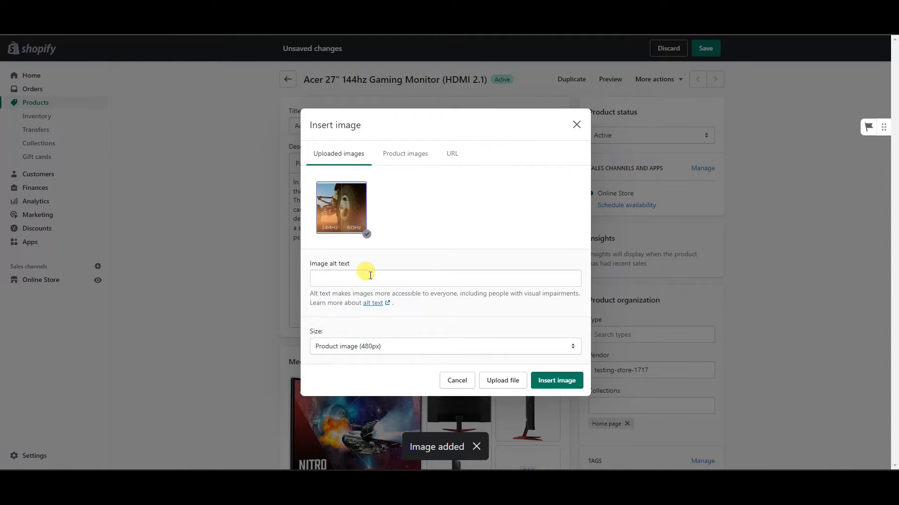
click(557, 380)
scroll(481, 307, down, 6)
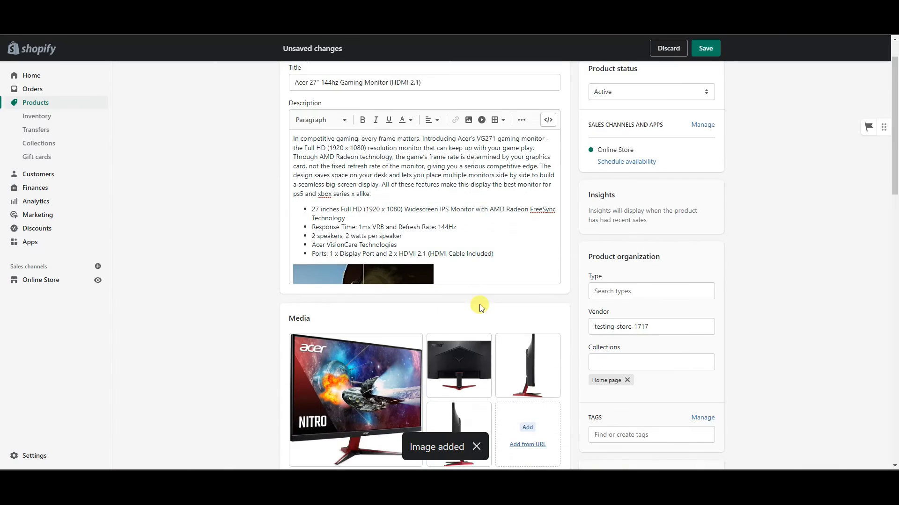
Step: Add a "Rapid Refresh Rate" heading and paragraph on the 144Hz refresh rate, ultra-smooth 2D motion scenes and lower input lag beneath the comparison image
scroll(510, 297, up, 6)
click(479, 309)
scroll(479, 308, down, 1)
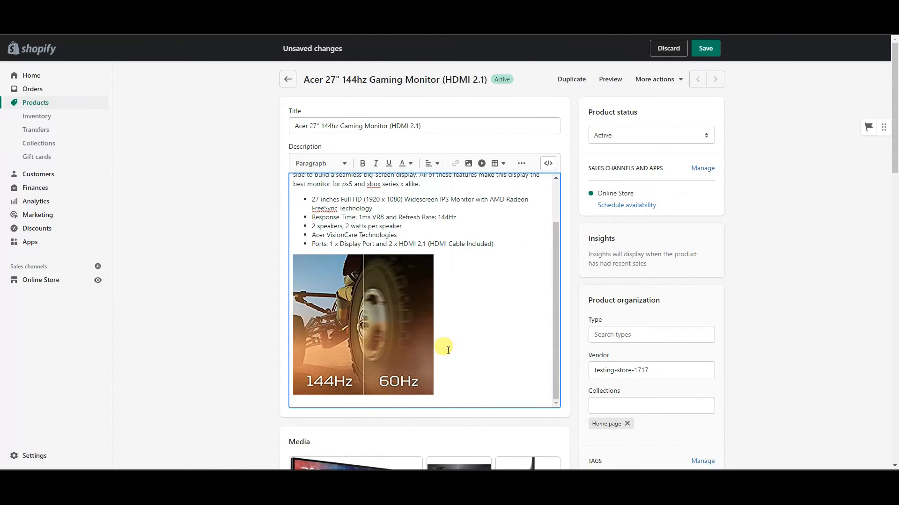
text(Rapid Refresh Rate The 144Hz refresh rate speeds up the frames per second to deliver an ultra-smooth 2D motion scenes. With a rapid refresh rate of 144Hz, Acer Monitors shorten the time it takes for frame rendering, lower input lag and provide gamers an excellent in-game experience.)
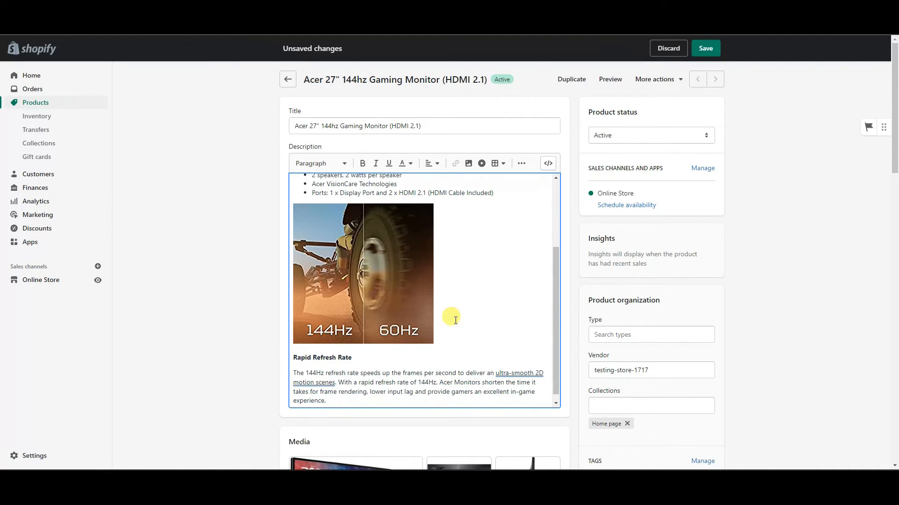
scroll(463, 325, down, 1)
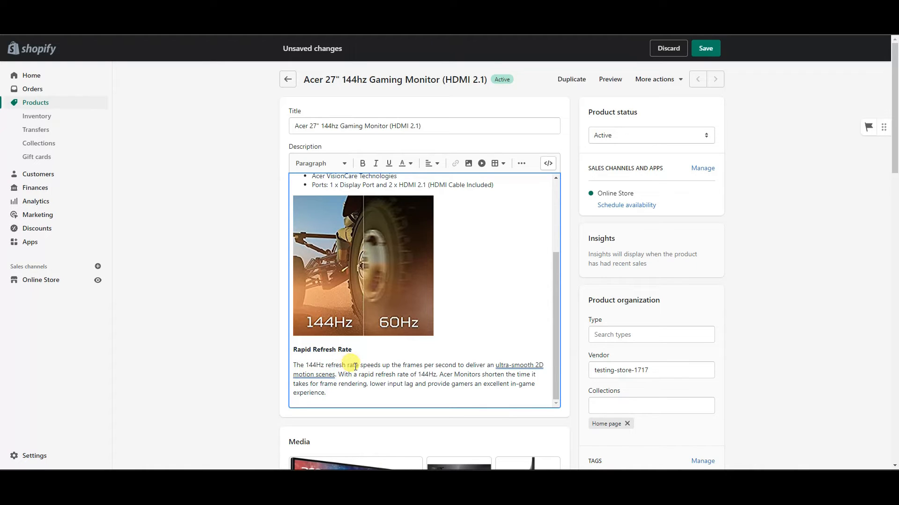
Step: Review the 144Hz mentions in the new refresh rate section and check Yoast's SEO analysis for image alt tag problems
drag(306, 366, 343, 367)
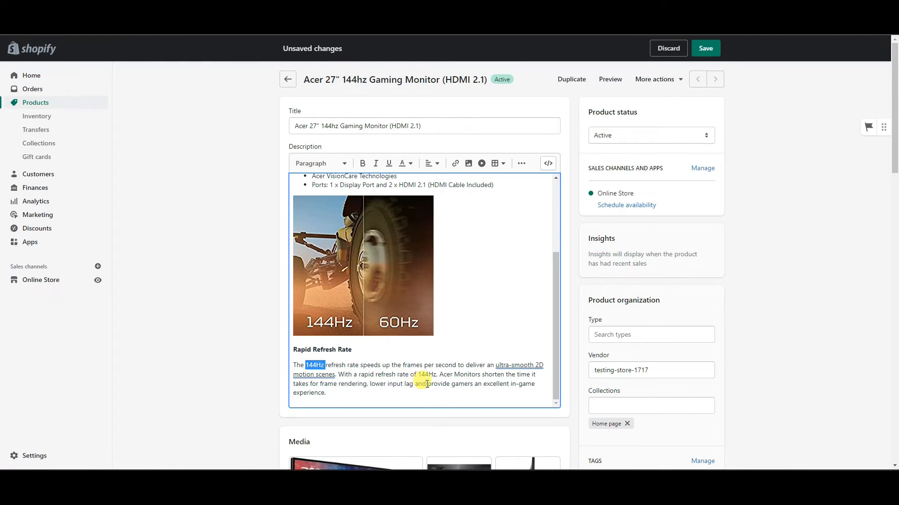
drag(419, 375, 435, 377)
click(414, 321)
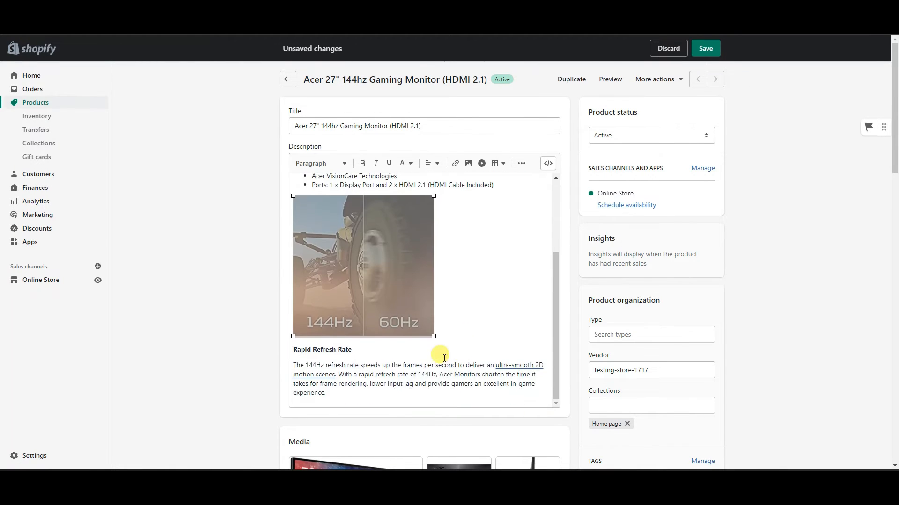
scroll(398, 354, down, 2)
scroll(450, 301, up, 1)
scroll(442, 303, down, 1)
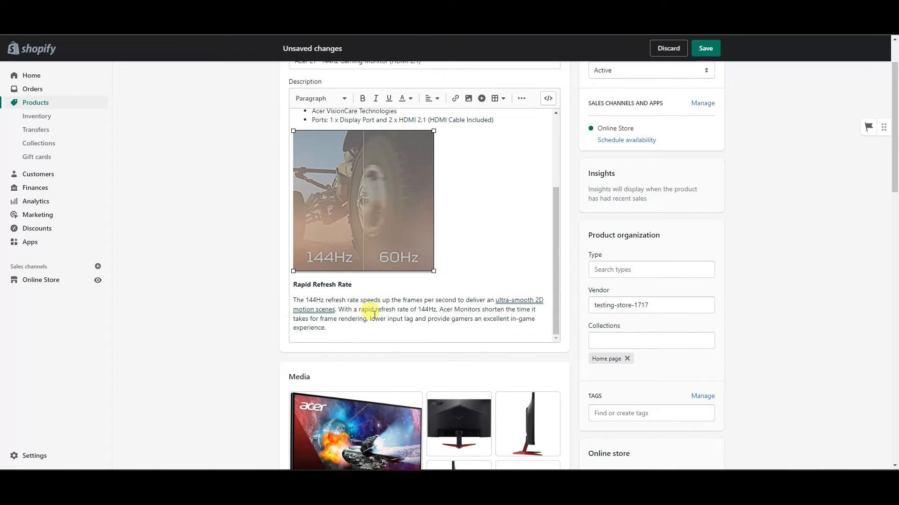
scroll(422, 323, up, 1)
scroll(421, 315, down, 1)
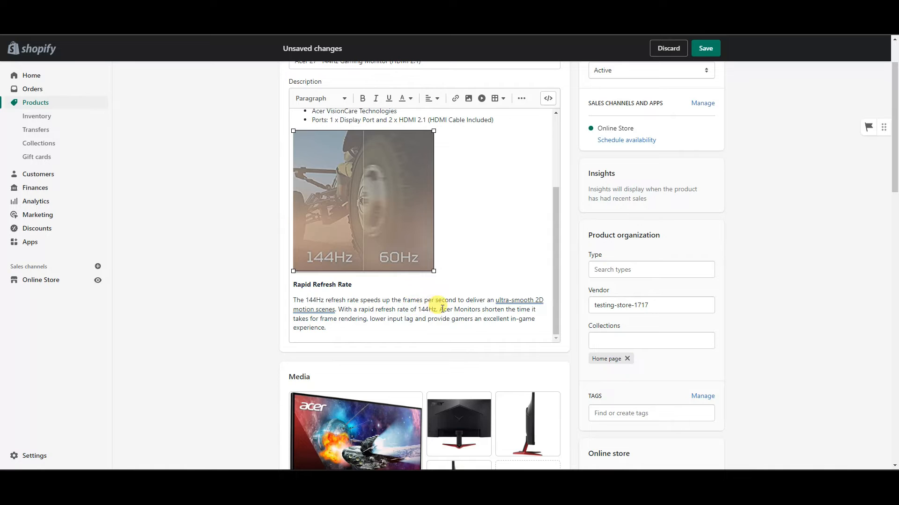
scroll(483, 305, up, 1)
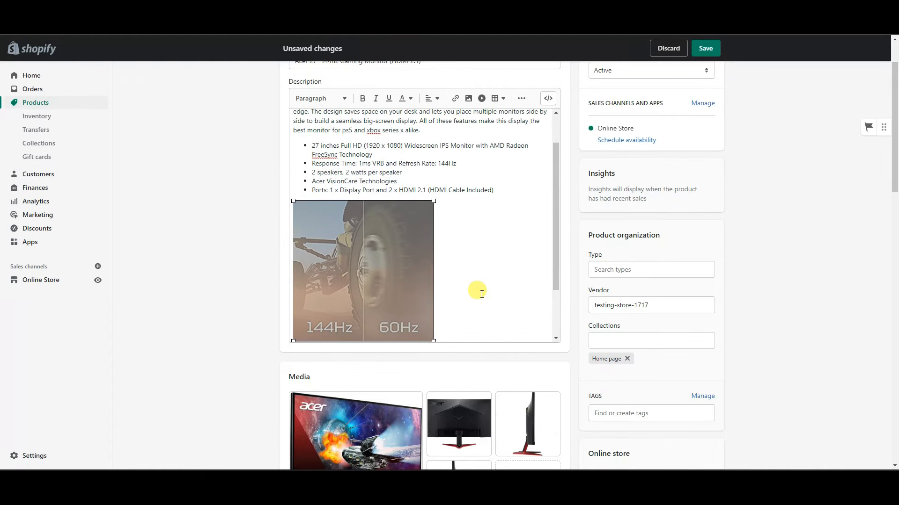
click(481, 268)
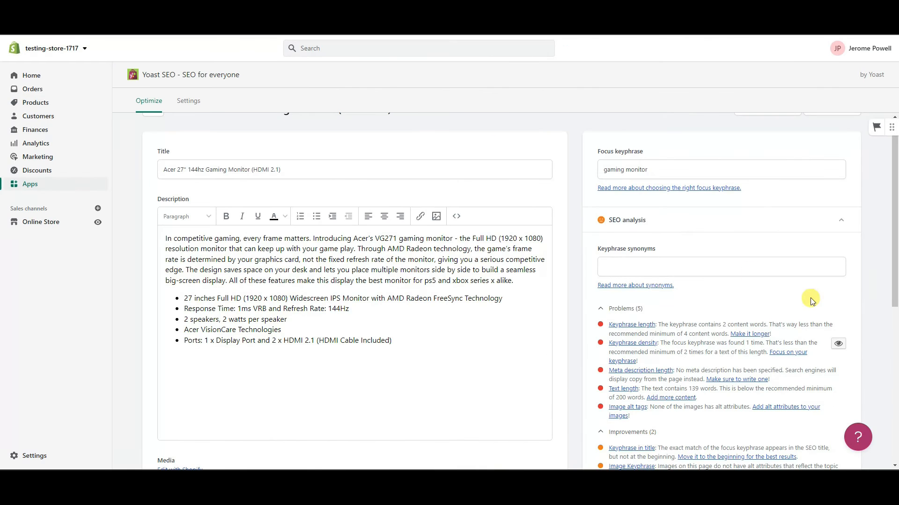
scroll(791, 291, down, 1)
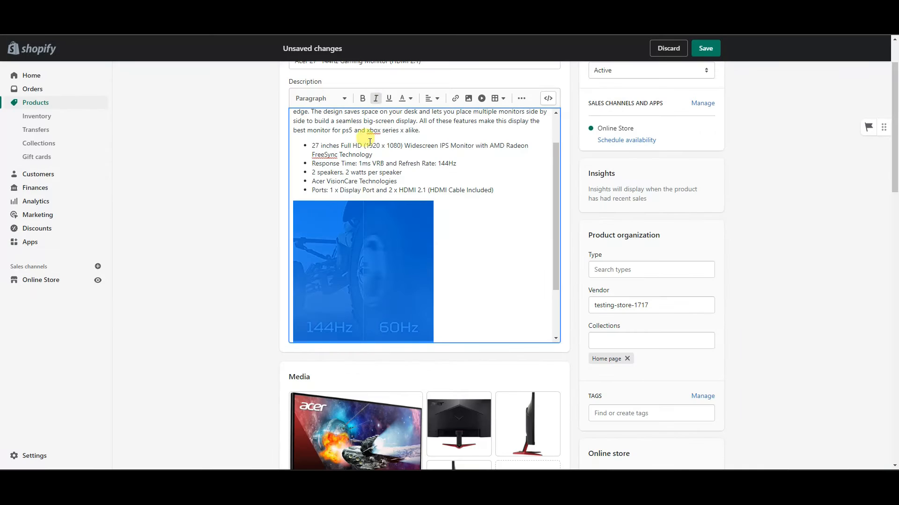
Step: Set the alt text of the description's comparison image to "144hz monitor" and apply the change
click(456, 293)
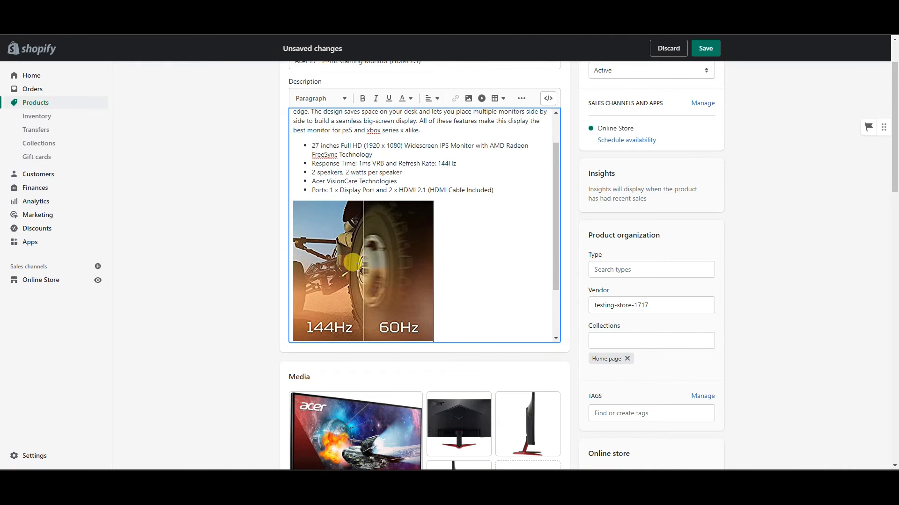
double_click(357, 267)
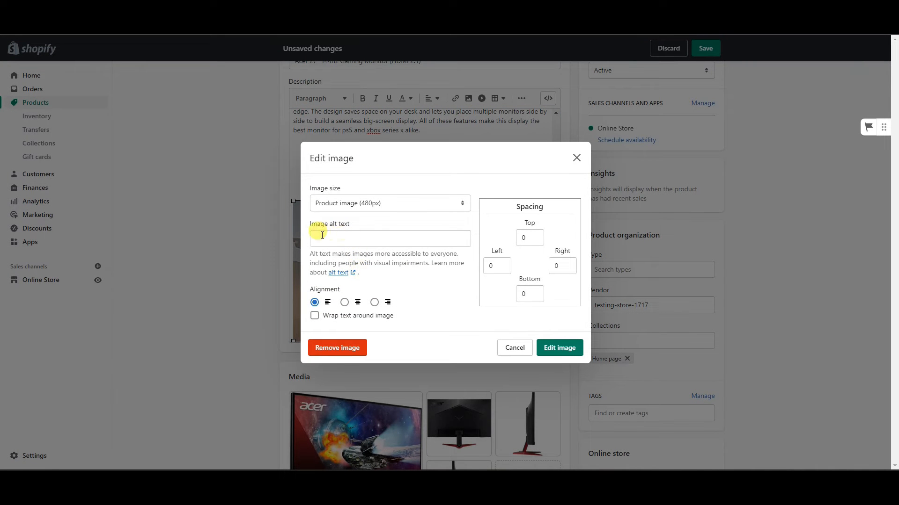
click(355, 239)
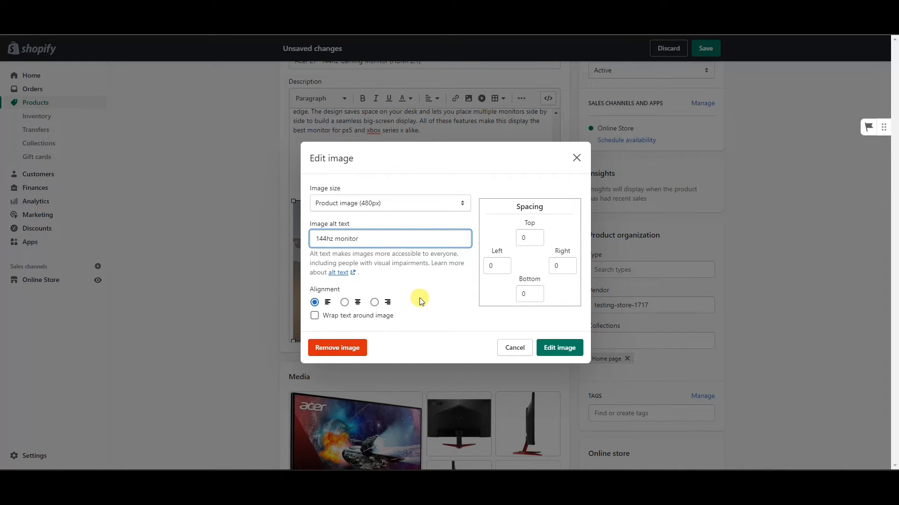
click(564, 349)
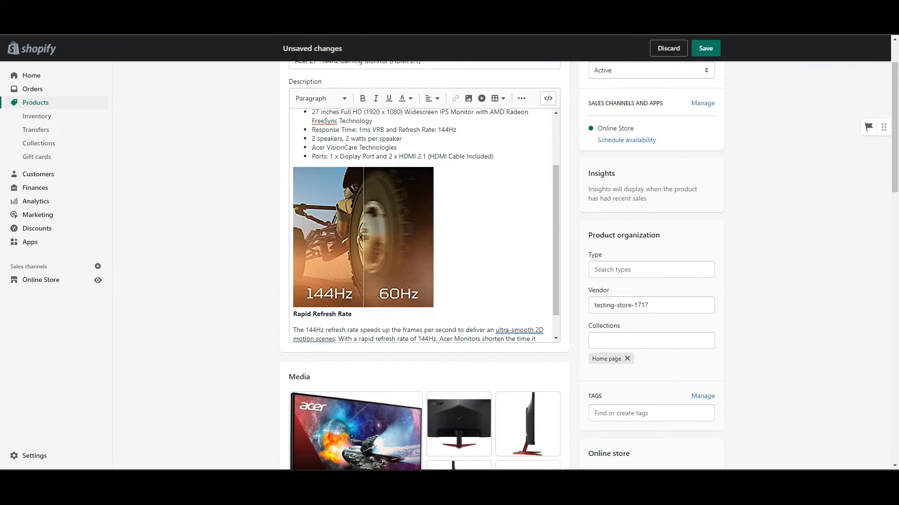
Step: Review the keyword list in Notepad, move it out of view, and look over the refresh rate paragraph
drag(0, 151, 197, 149)
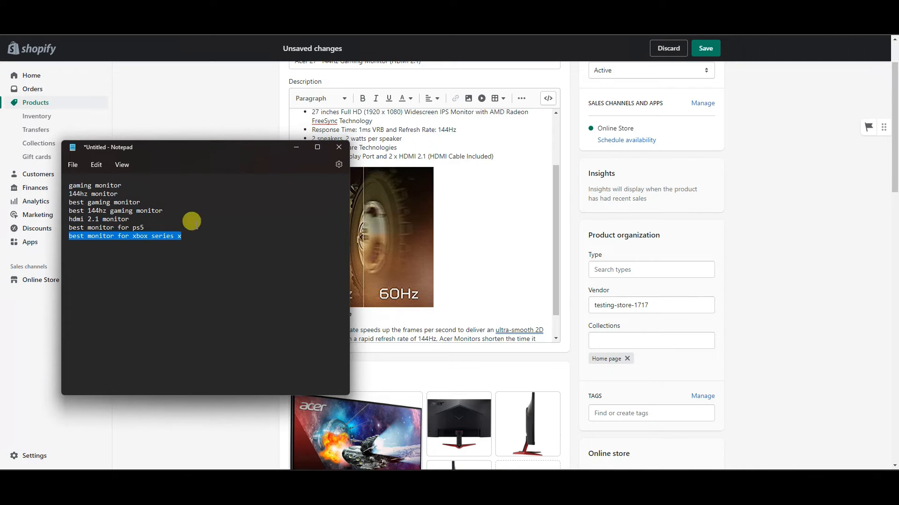
drag(182, 236, 70, 176)
drag(209, 166, 0, 166)
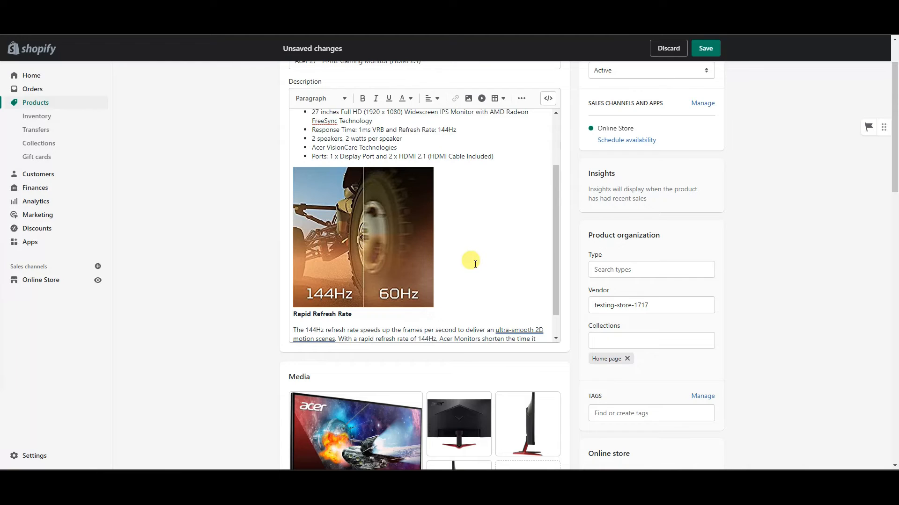
scroll(457, 267, down, 1)
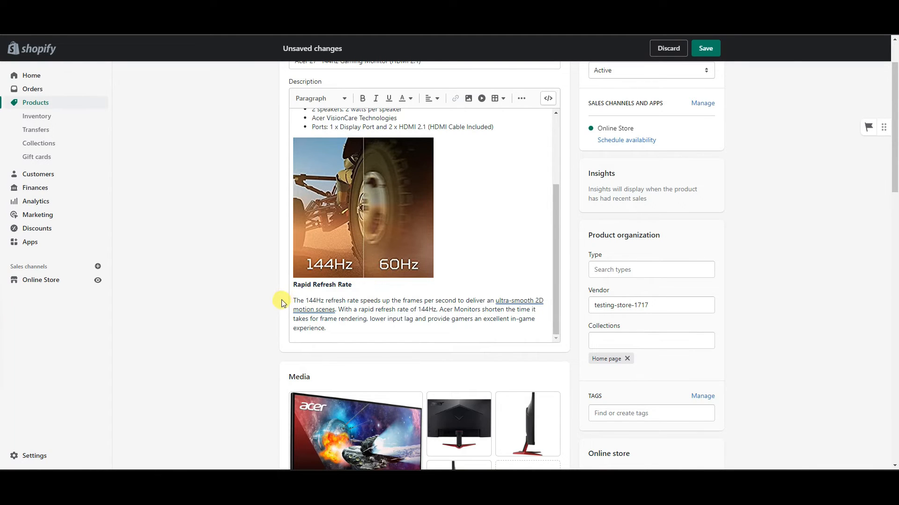
Step: Save "gaming monitor" as the alt text of the product's main front-view media image and close its preview
scroll(265, 303, down, 3)
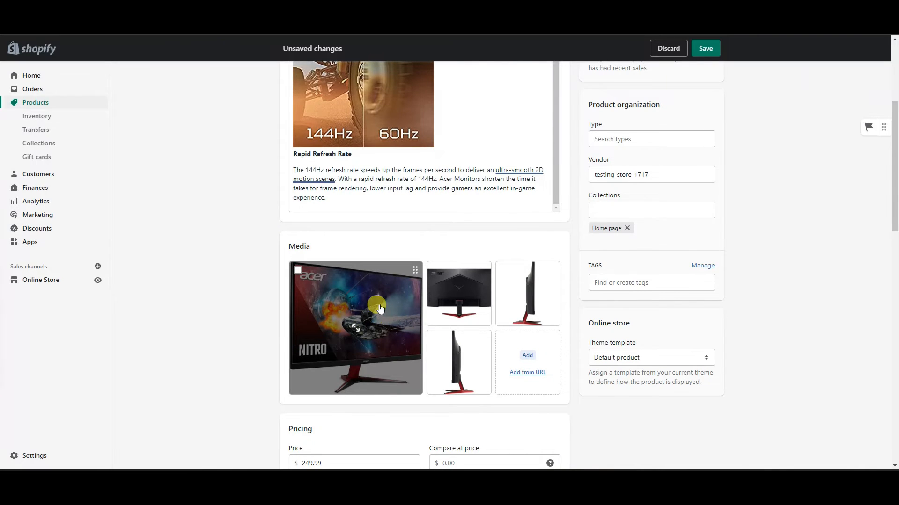
click(414, 272)
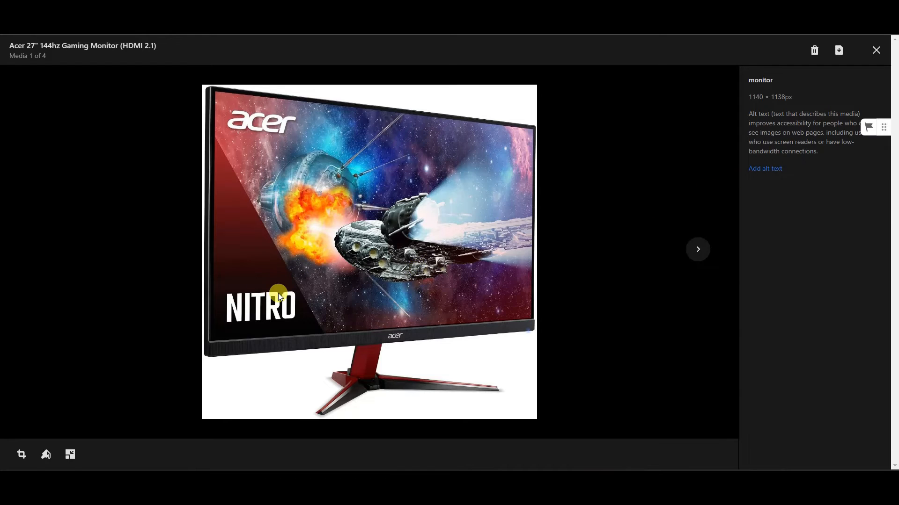
click(777, 172)
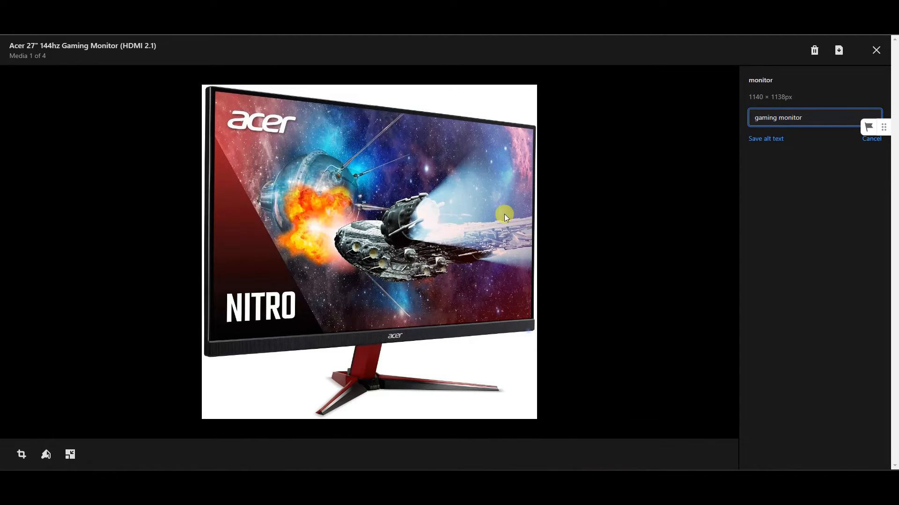
click(767, 139)
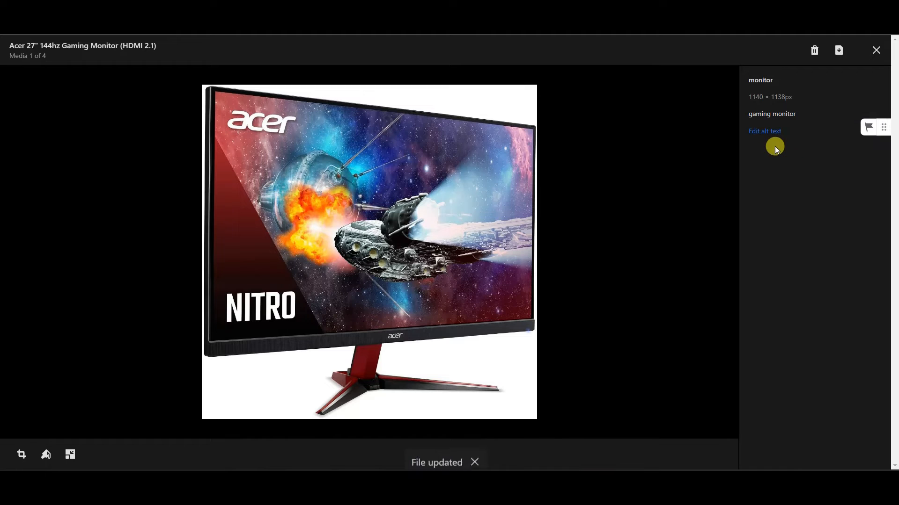
click(875, 50)
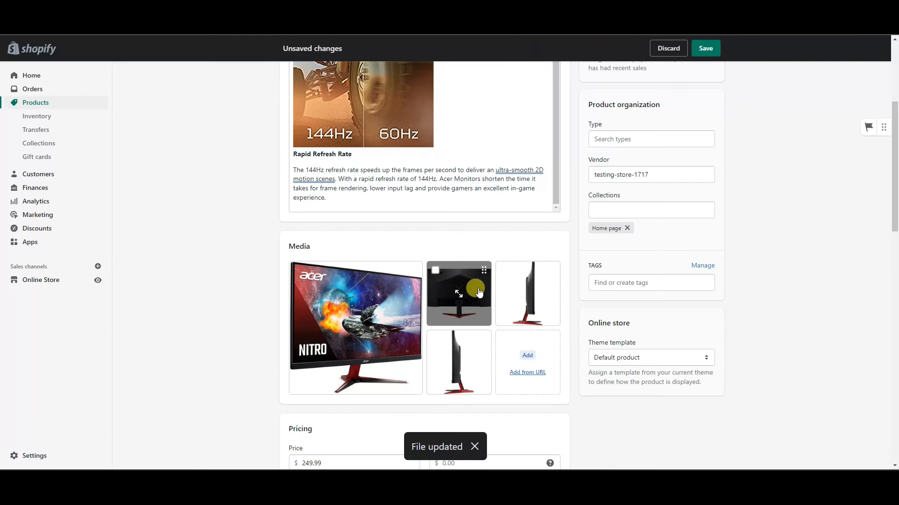
Step: Save "best gaming monitor" as the alt text of the rear-view media image and close its preview
click(475, 292)
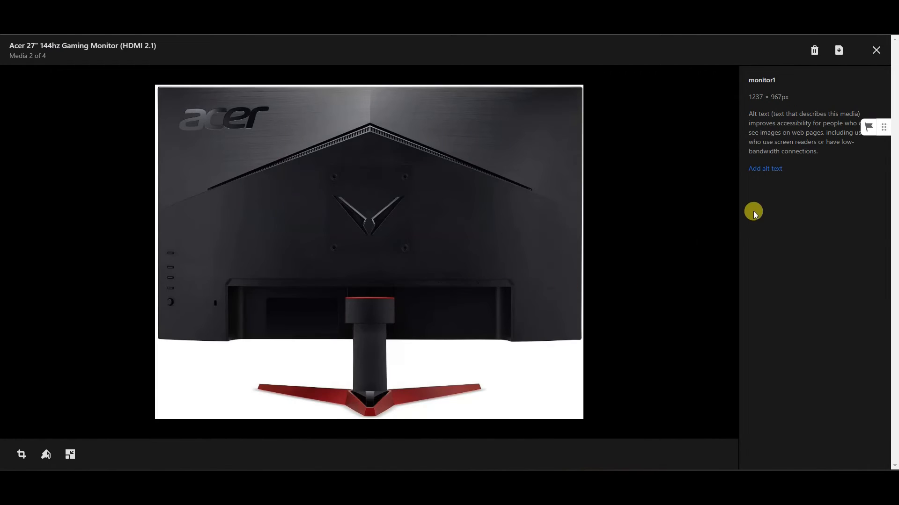
click(764, 169)
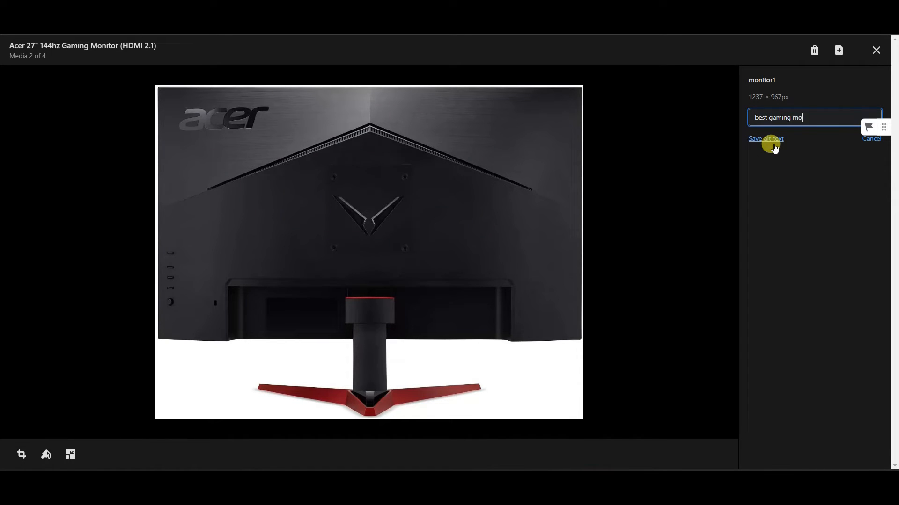
click(765, 139)
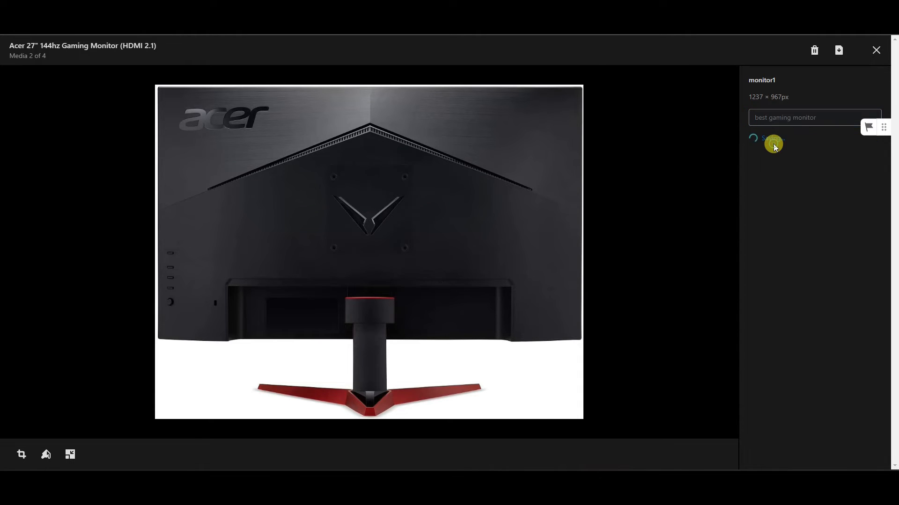
click(876, 50)
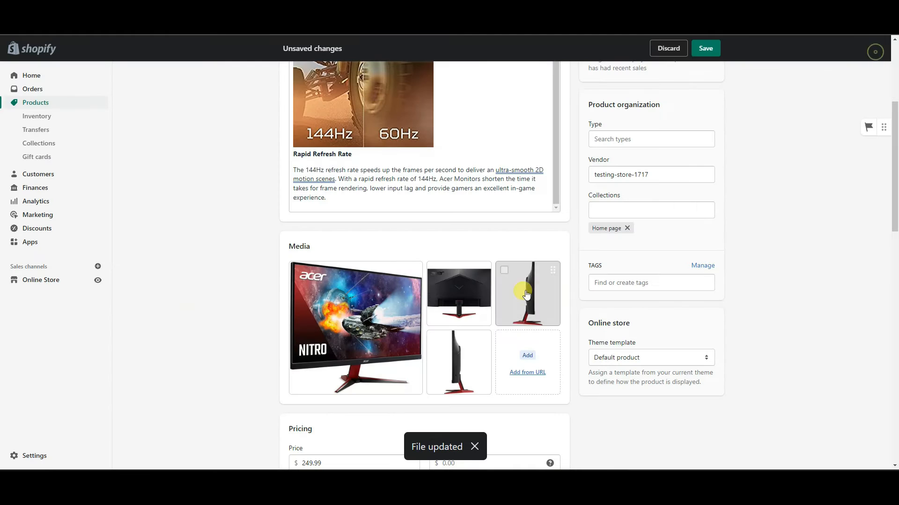
Step: Save "best monitor for ps5" as the alt text of the third media image, the side view named monitor2
click(543, 305)
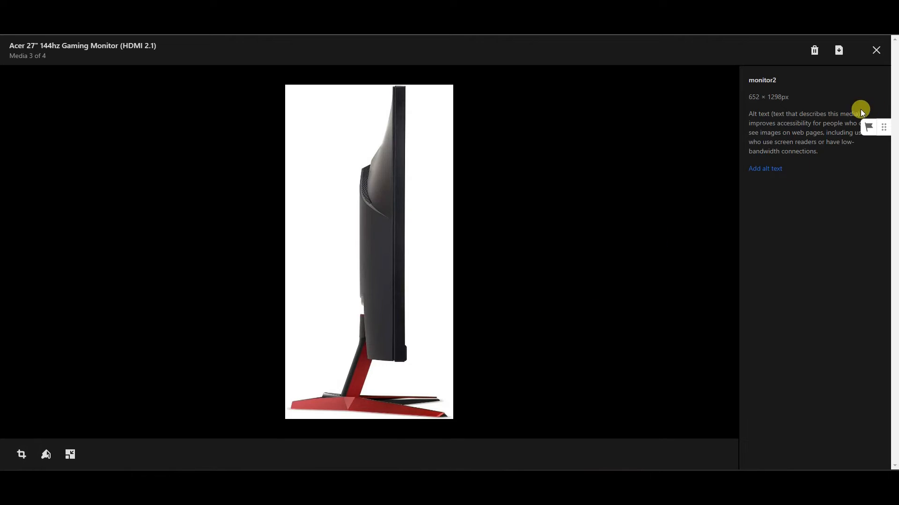
click(777, 170)
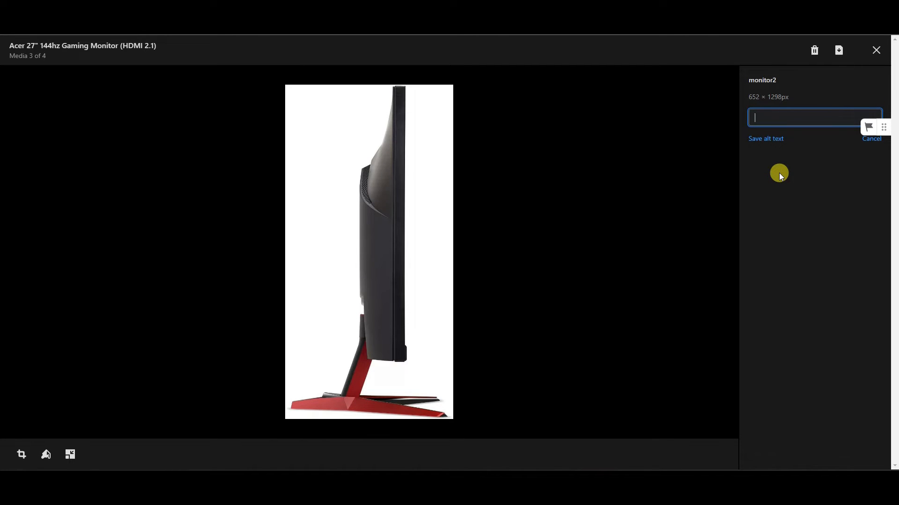
text(best monitor for ps5)
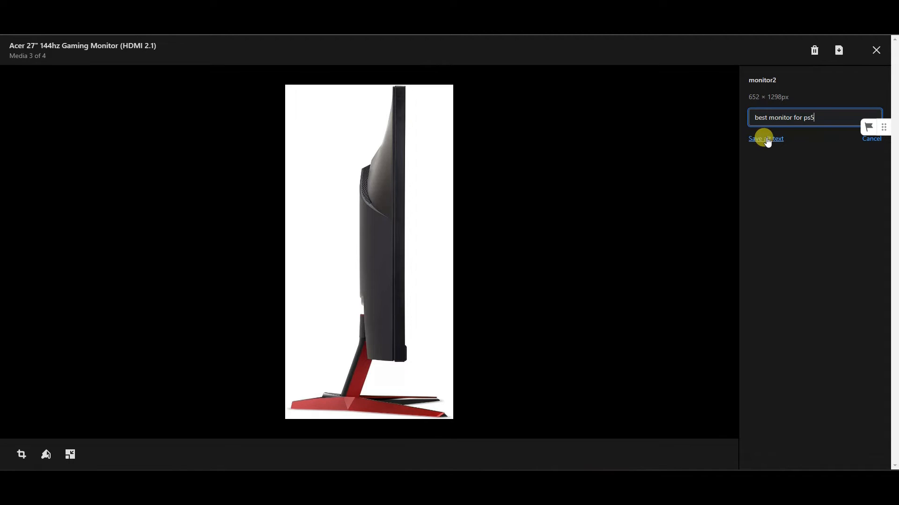
click(767, 139)
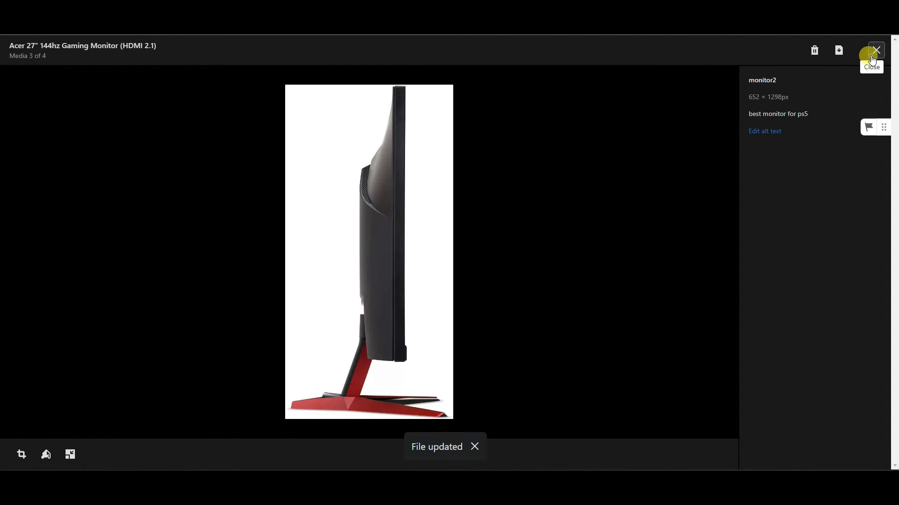
Step: Save "hdmi 2.1 monitor" as the alt text of the fourth media image, the side view named monitor3, and close its preview
click(871, 56)
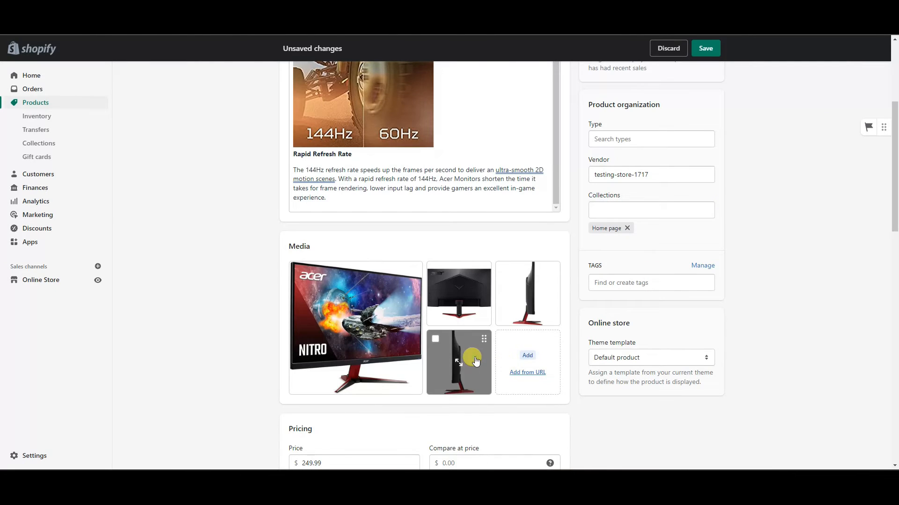
click(464, 360)
click(769, 169)
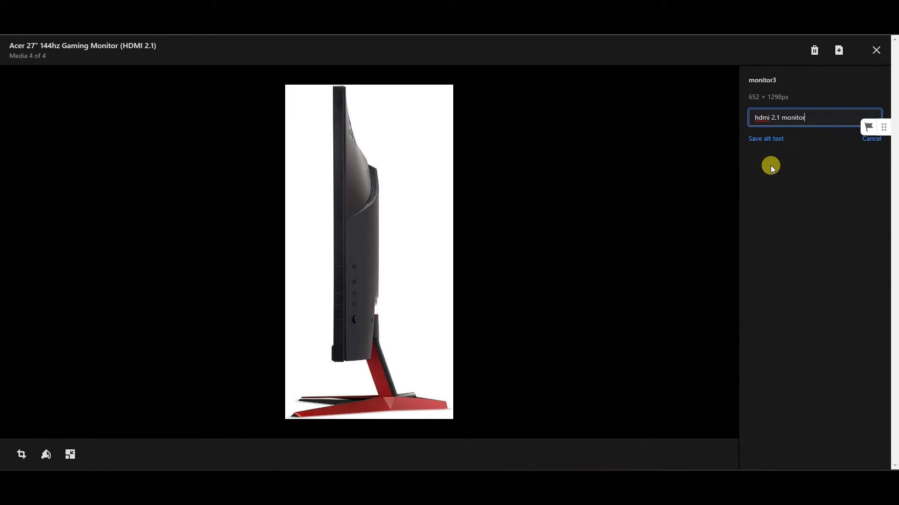
click(770, 139)
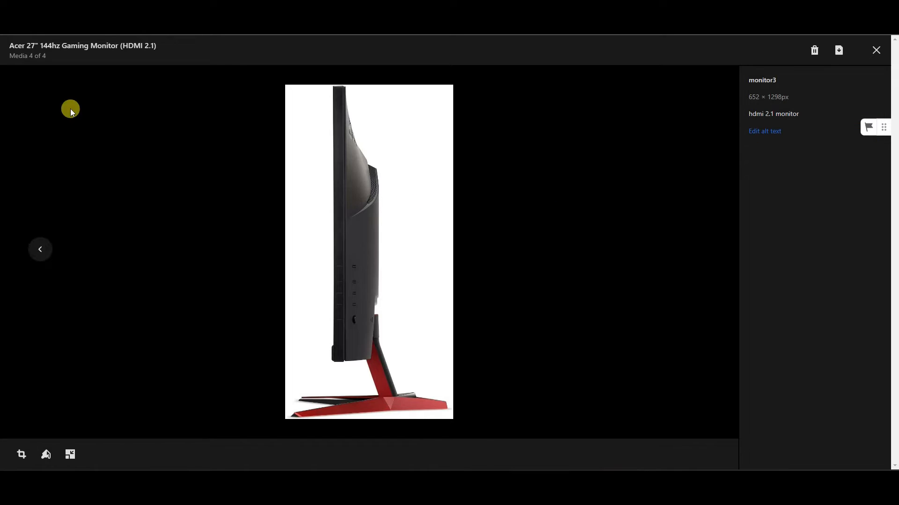
drag(0, 154, 0, 150)
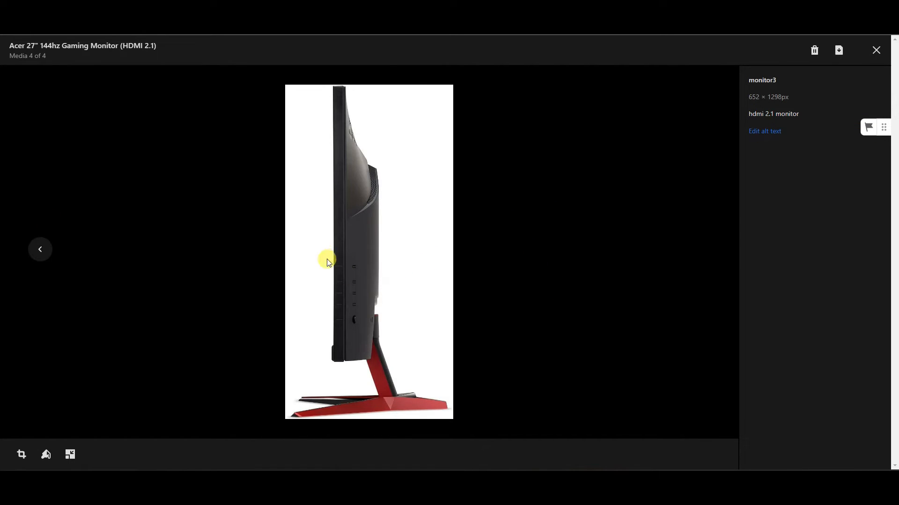
click(876, 51)
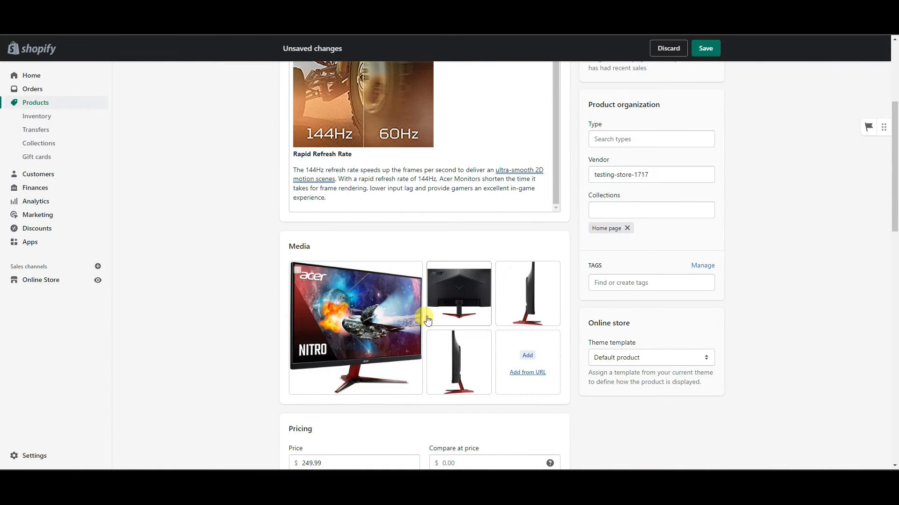
Step: Look over the product's media, description and title, and save the product changes
scroll(472, 318, down, 3)
scroll(472, 321, up, 2)
scroll(475, 323, up, 5)
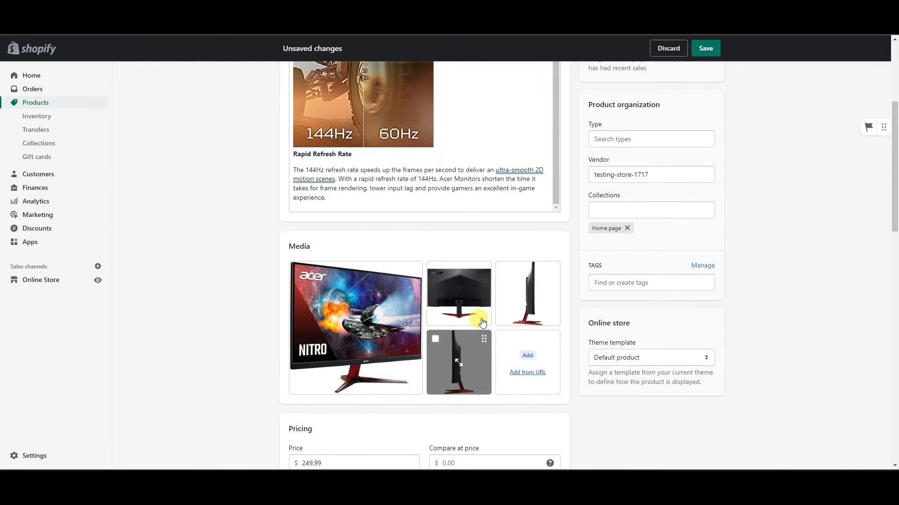
scroll(407, 322, up, 2)
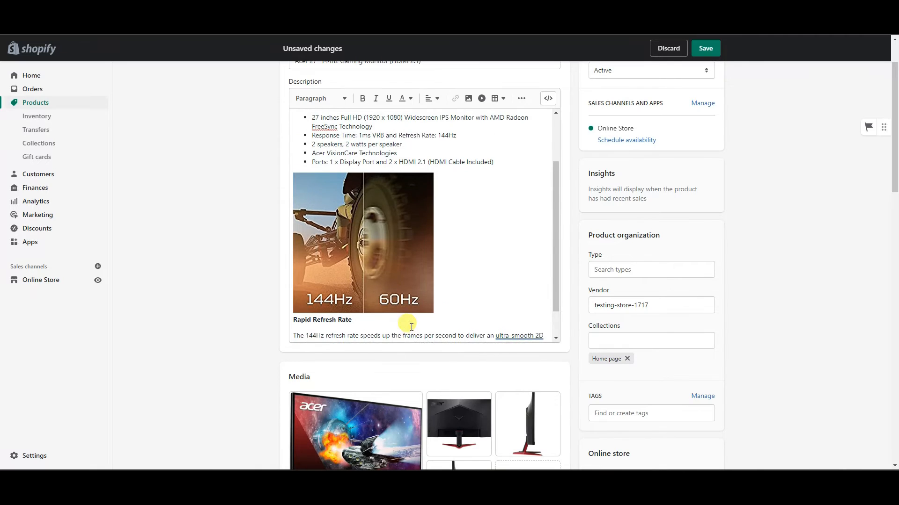
scroll(639, 361, down, 1)
scroll(606, 338, up, 1)
scroll(555, 283, down, 5)
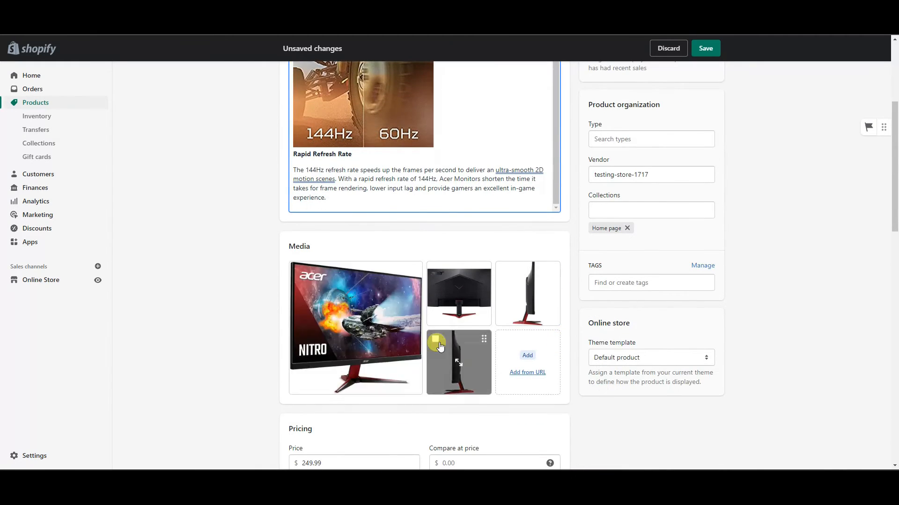
scroll(618, 361, up, 5)
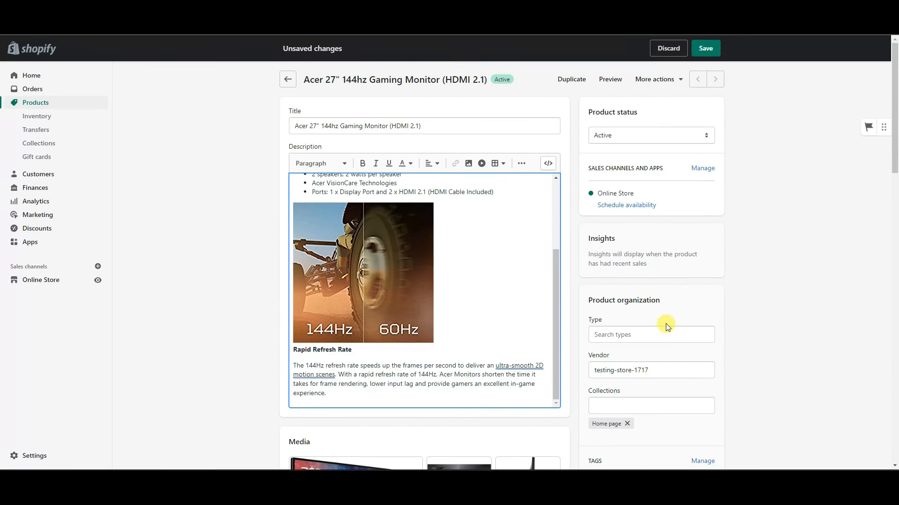
drag(434, 126, 187, 126)
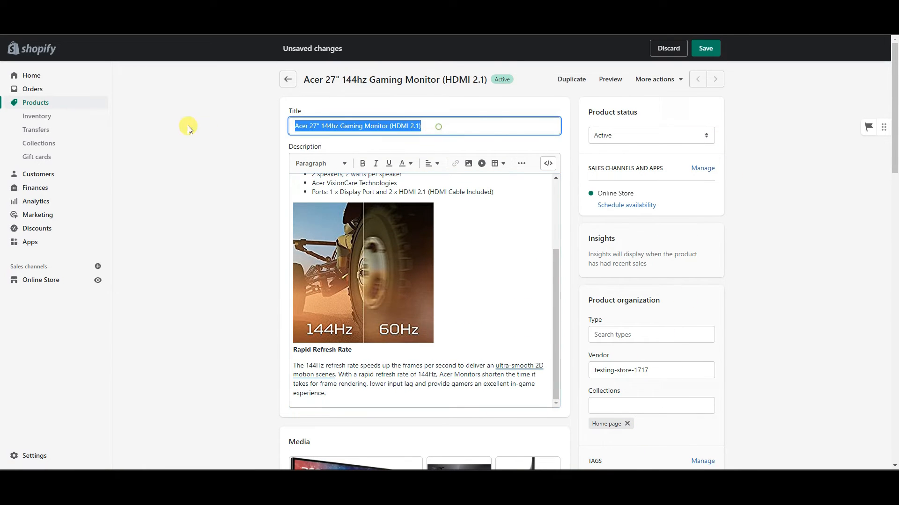
click(491, 126)
click(705, 48)
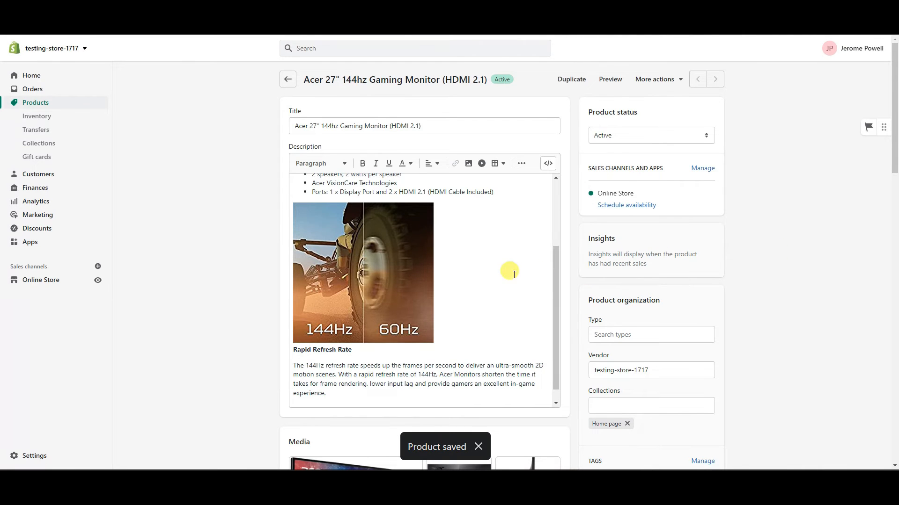
Step: Review the saved description from the opening paragraph to the refresh rate section, and check the 144hz keywords in the Notepad list
scroll(513, 274, up, 3)
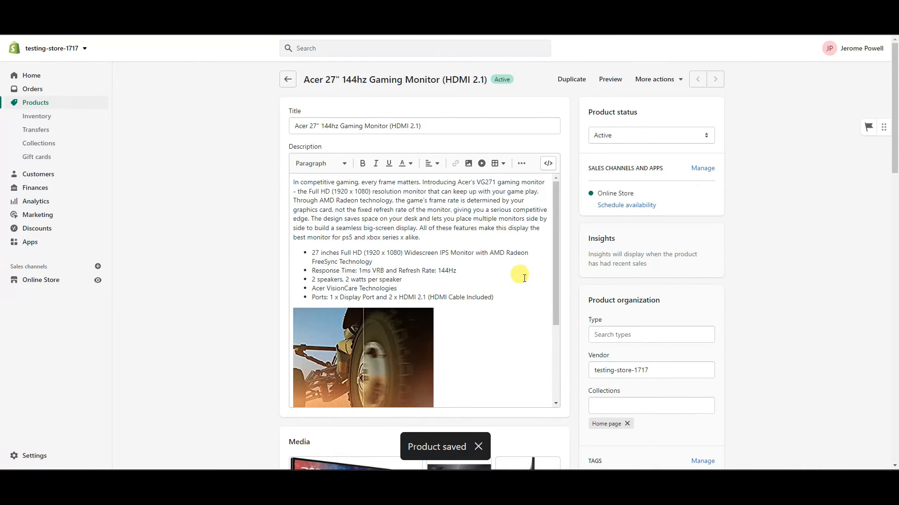
scroll(499, 293, down, 6)
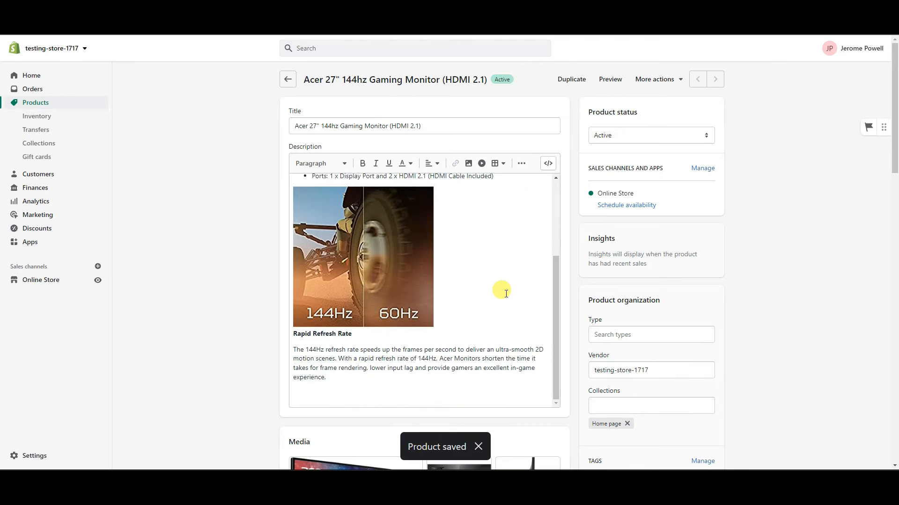
scroll(594, 308, up, 3)
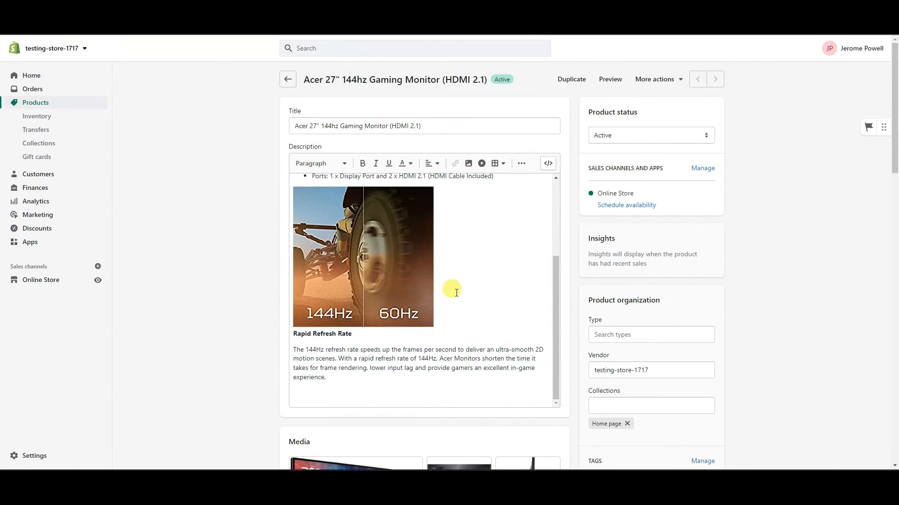
scroll(456, 293, up, 4)
scroll(456, 290, down, 3)
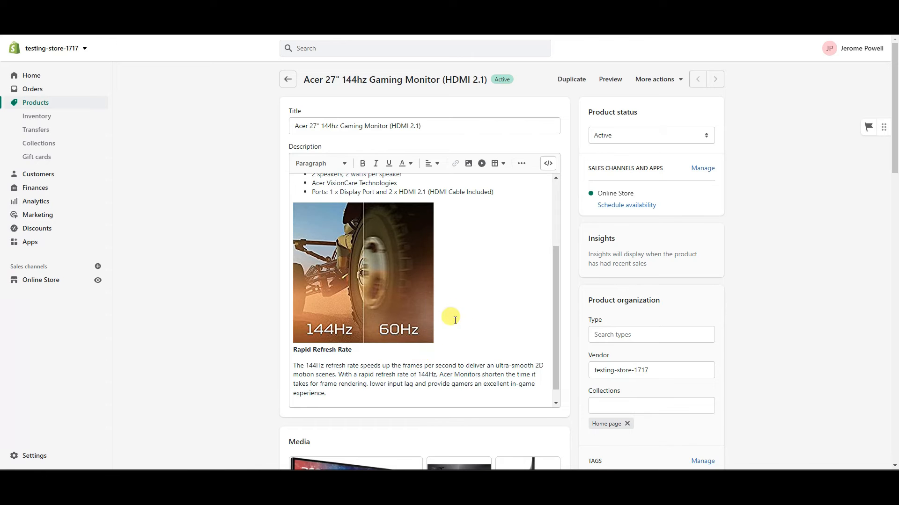
scroll(450, 314, up, 4)
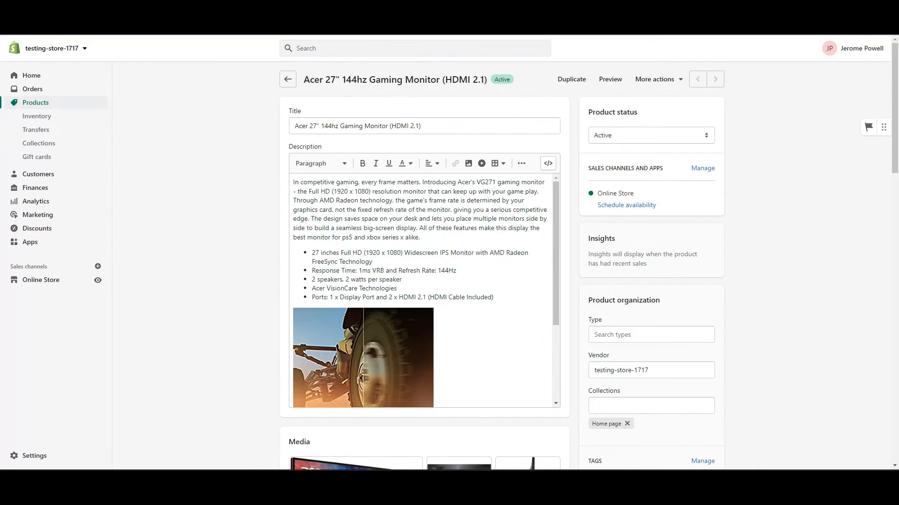
drag(1, 156, 313, 157)
drag(253, 214, 234, 214)
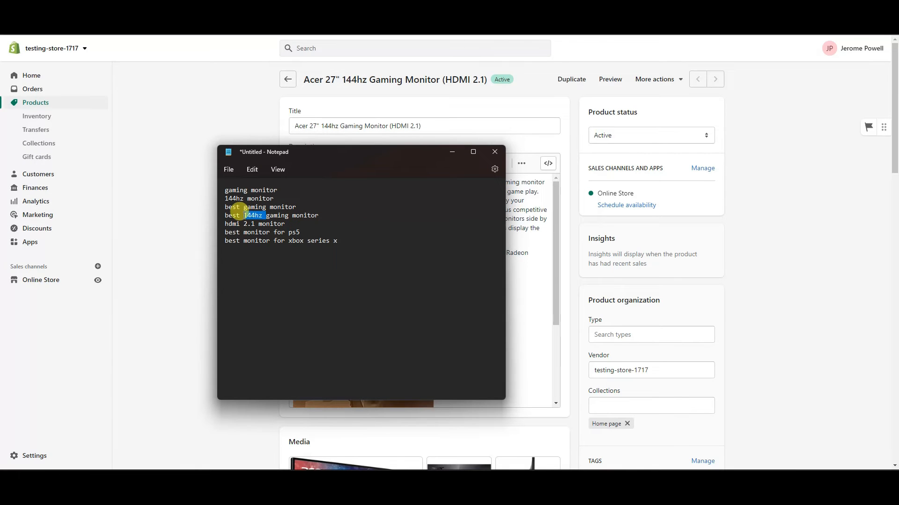
drag(380, 164, 0, 169)
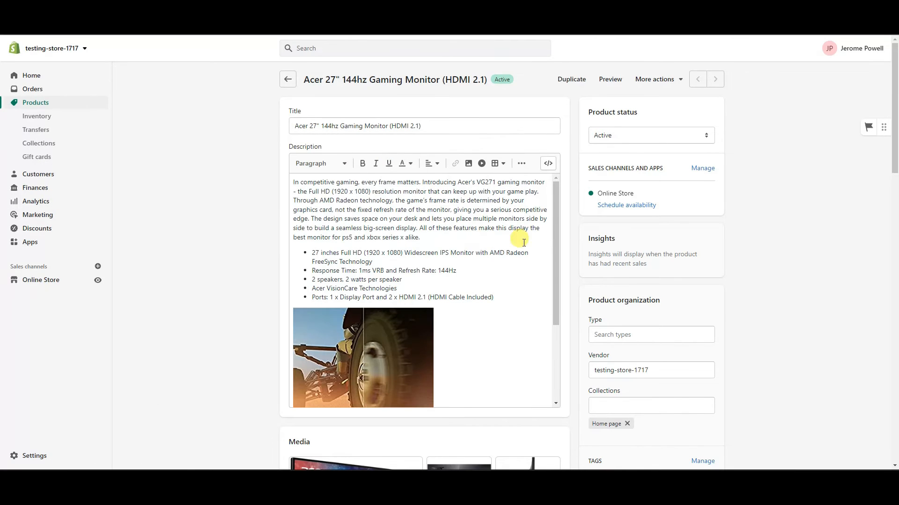
Step: Examine the 144Hz mentions in the specification list and in the Rapid Refresh Rate paragraph of the description
drag(459, 270, 438, 270)
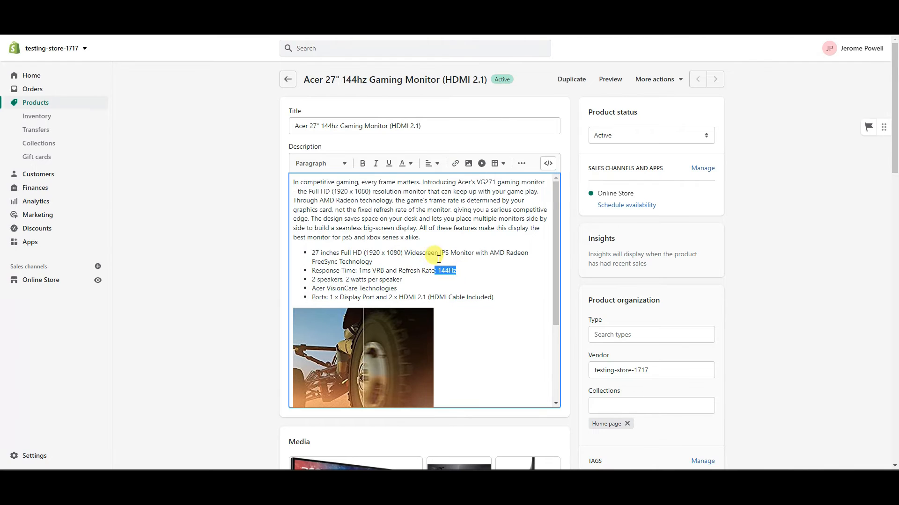
scroll(458, 263, down, 3)
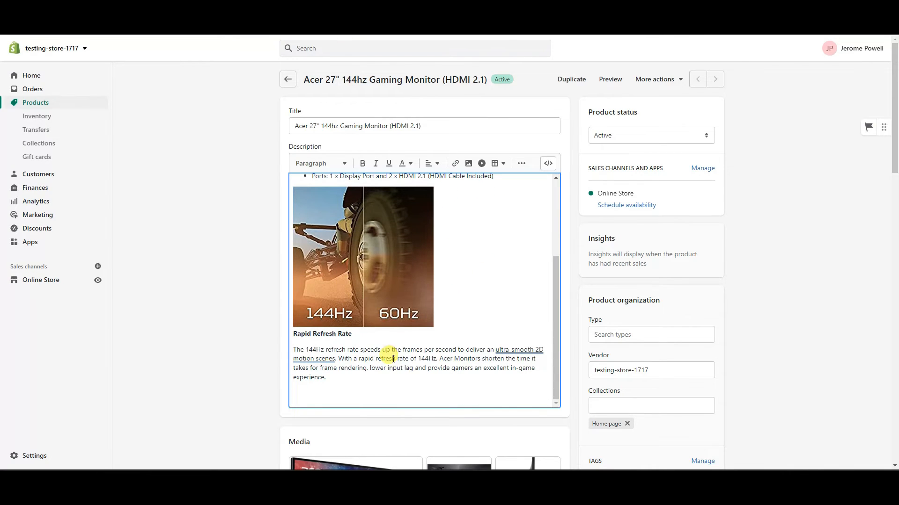
drag(308, 350, 323, 350)
drag(437, 359, 418, 359)
scroll(466, 375, up, 5)
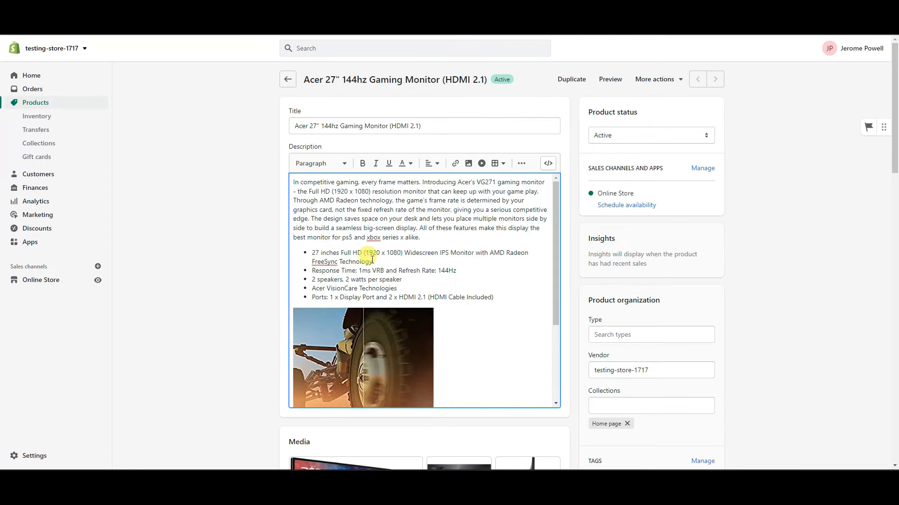
Step: Examine the "best monitor for ps5 and xbox series x" wording in the opening paragraph and skim the rest of the description
drag(344, 244, 401, 241)
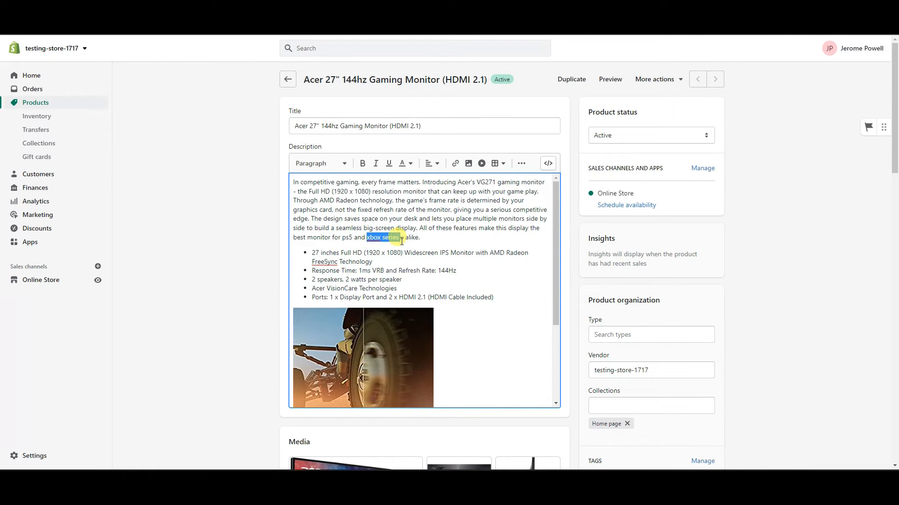
click(444, 242)
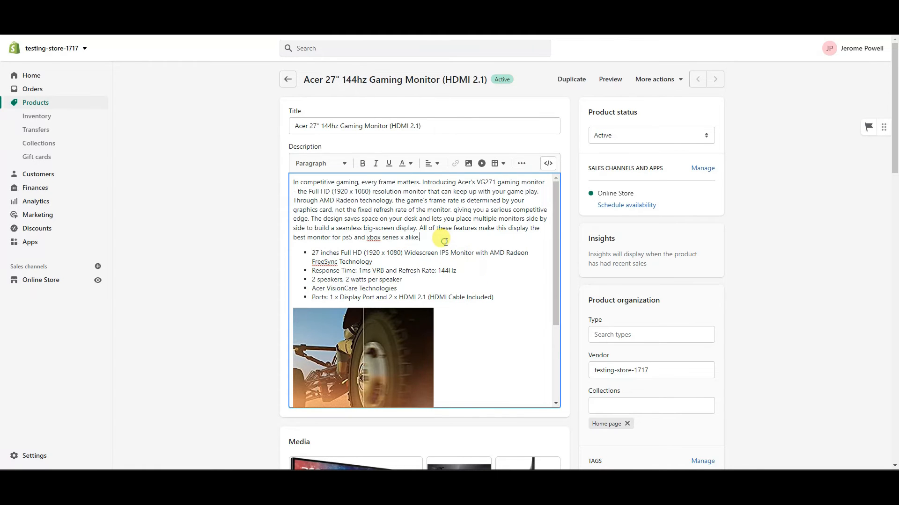
drag(294, 230, 334, 232)
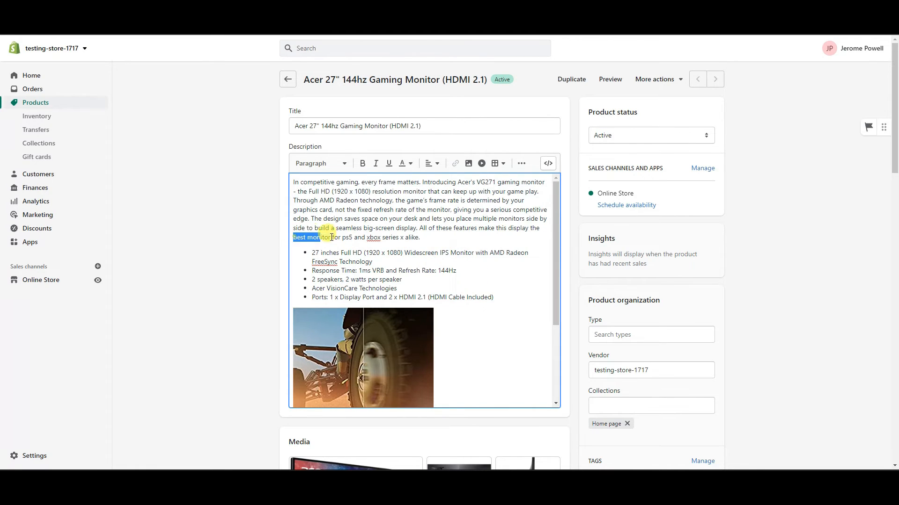
click(421, 257)
scroll(487, 318, down, 3)
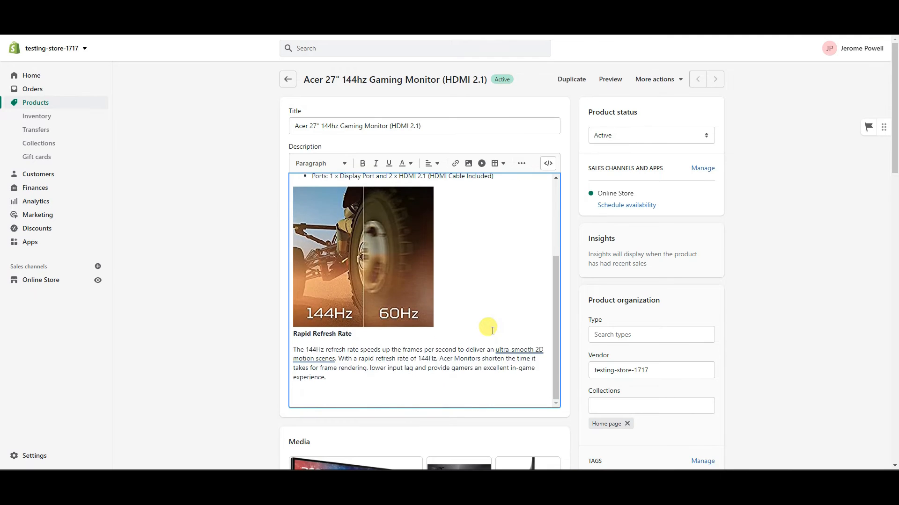
scroll(482, 314, up, 3)
scroll(474, 304, down, 3)
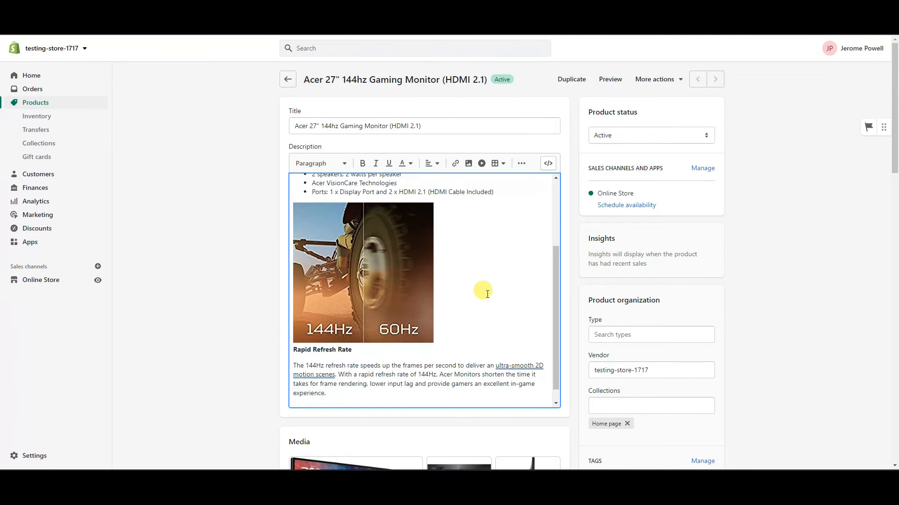
scroll(425, 257, up, 3)
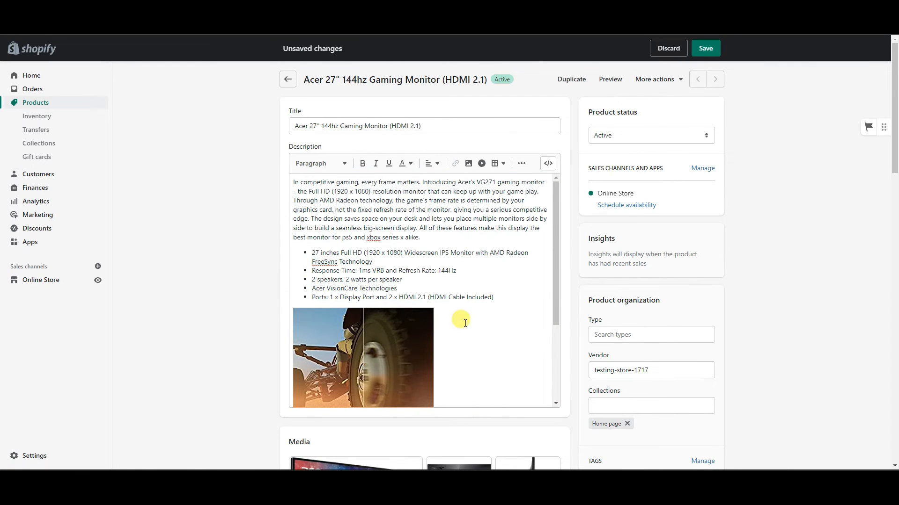
Step: Add repeated "best 144hz gaming monitor" keywords on new lines below the Rapid Refresh Rate paragraph
scroll(465, 323, down, 8)
scroll(501, 287, up, 3)
click(386, 313)
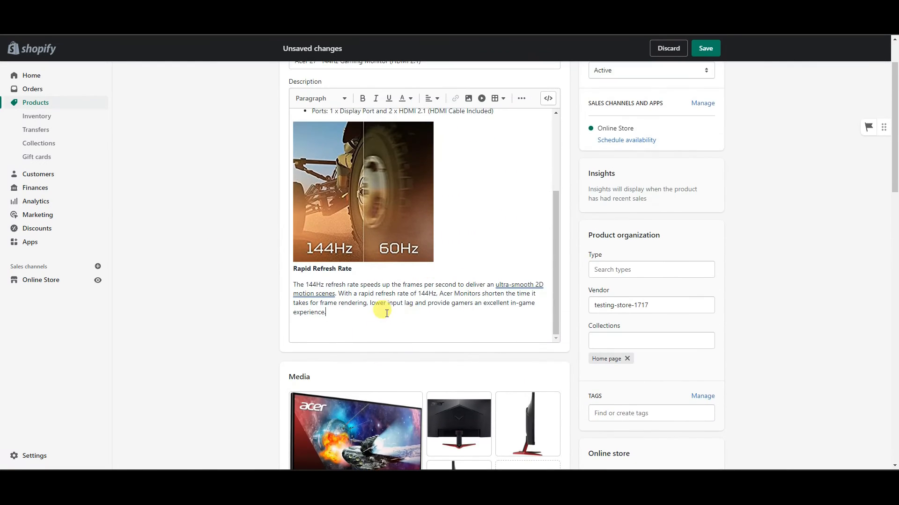
key(Return)
key(Return)
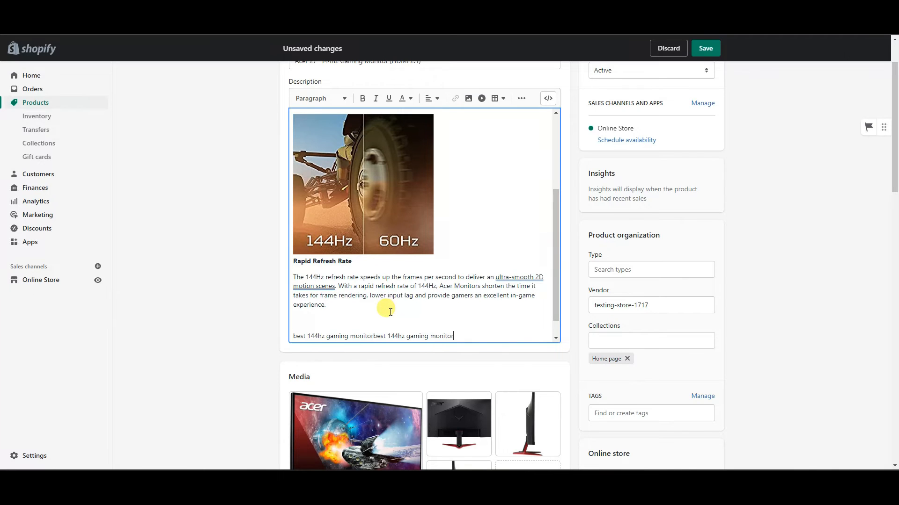
text(best 144hz gaming monitor)
text(best 144hz gaming monitor)
key(Return)
text(best 144hz gaming monitor)
key(Return)
text(best 144hz gaming monitor)
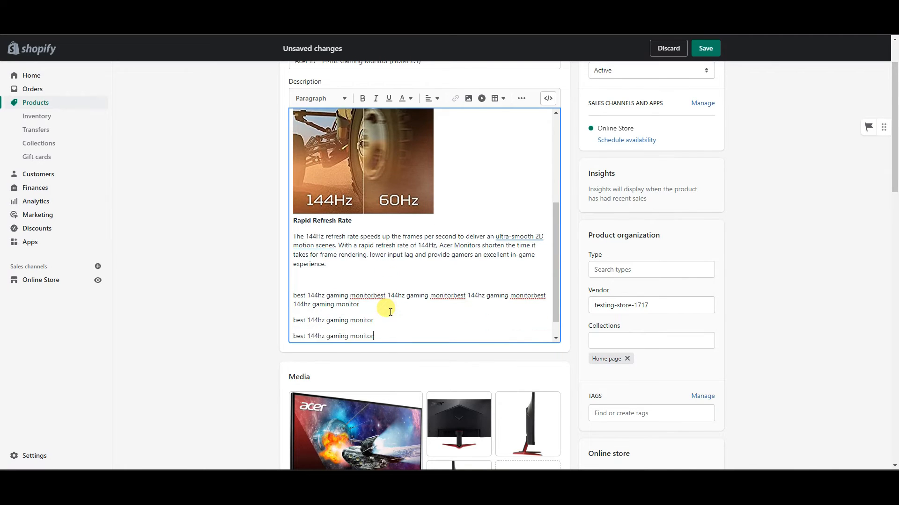
key(Return)
text(best 144hz gaming monitor)
key(Return)
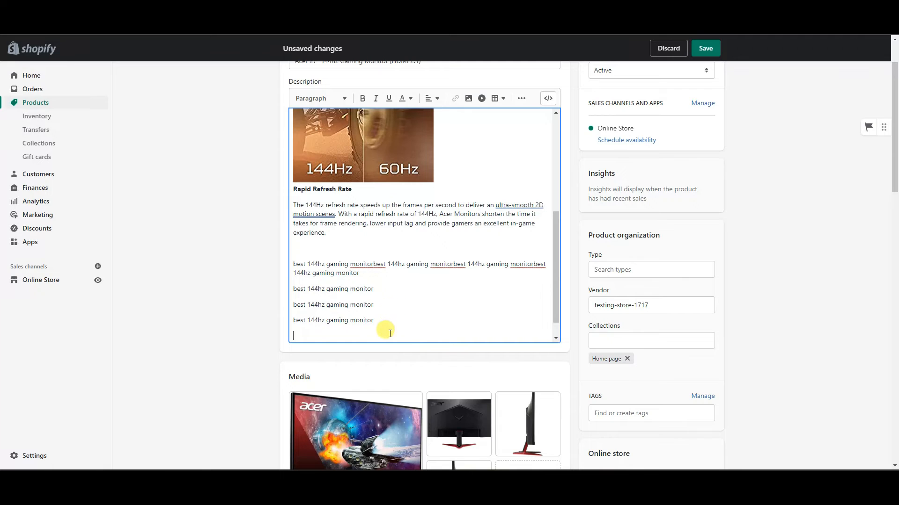
Step: Delete all the repeated "best 144hz gaming monitor" text from the end of the description and look the description over
drag(380, 329, 289, 251)
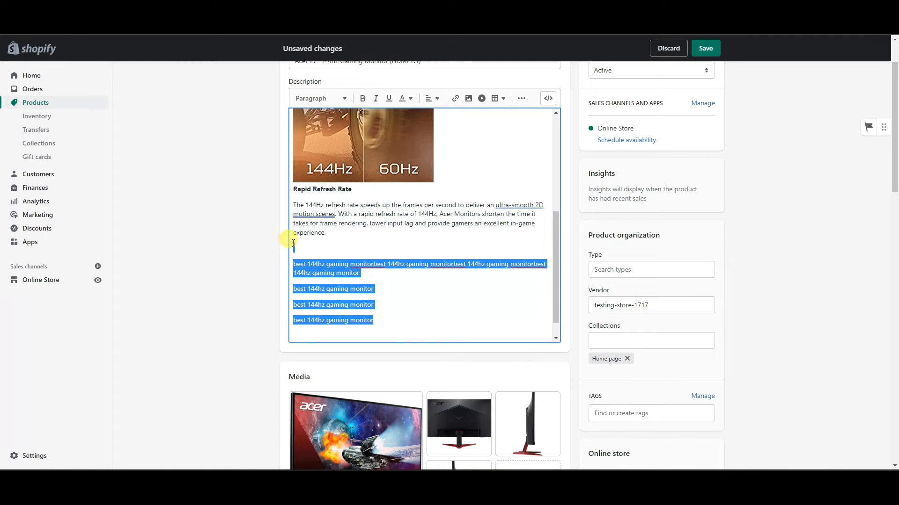
key(BackSpace)
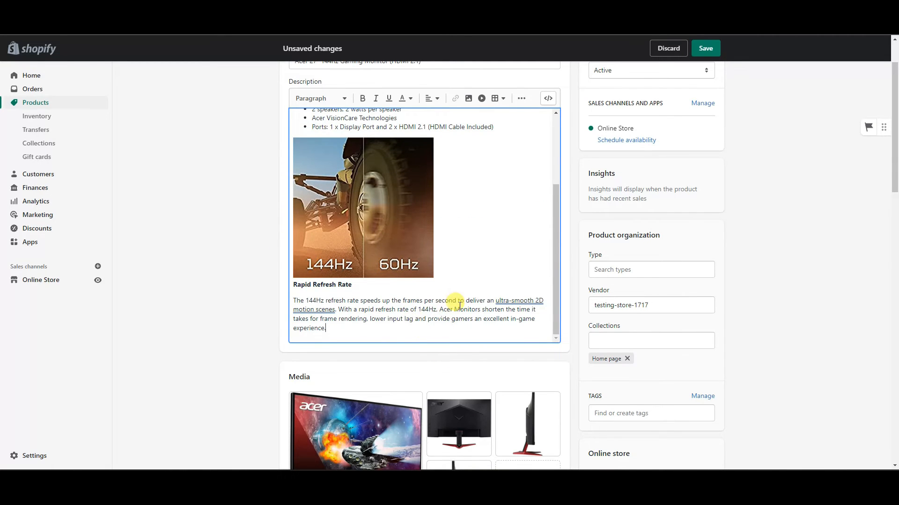
scroll(461, 305, up, 8)
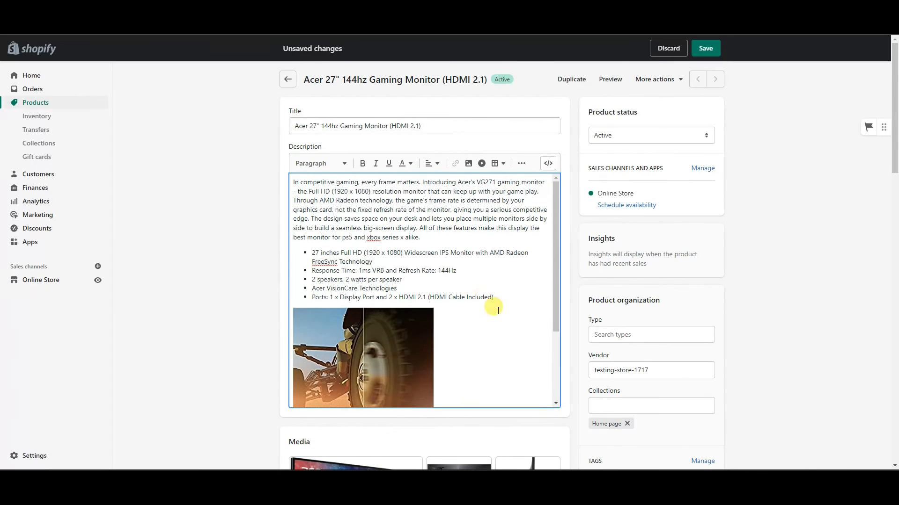
scroll(489, 300, down, 3)
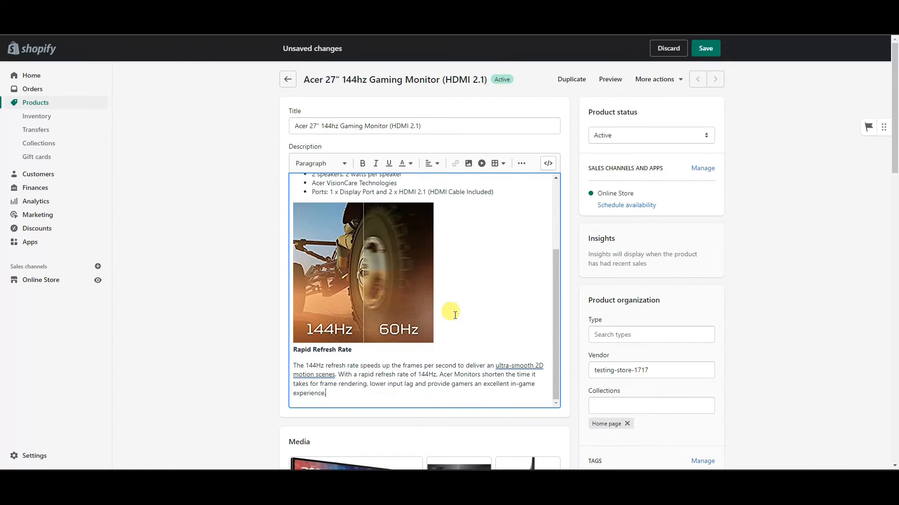
Step: Look over the whole product description once more and save the product changes
scroll(452, 305, up, 2)
scroll(468, 325, up, 2)
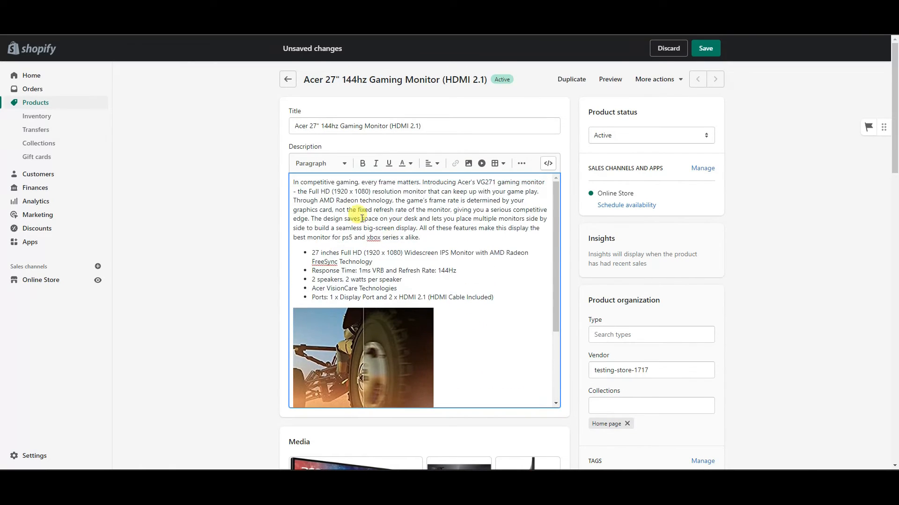
scroll(401, 297, down, 4)
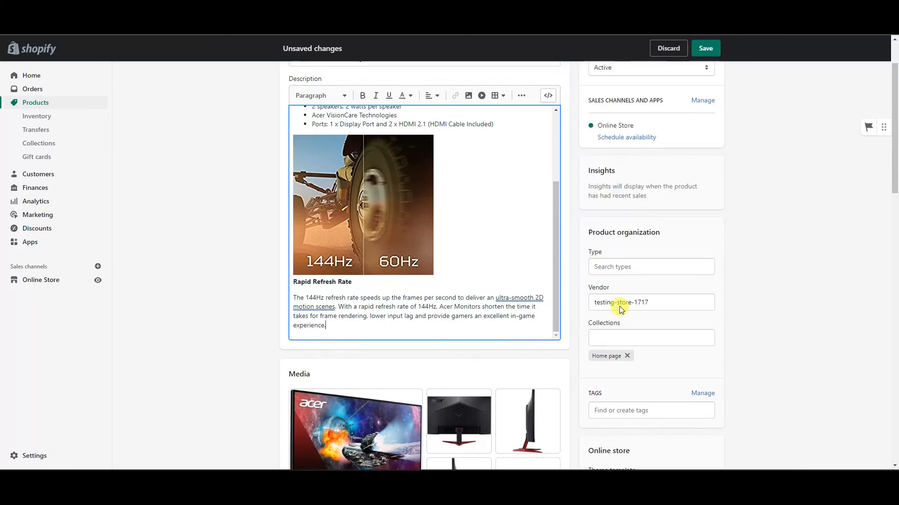
scroll(622, 304, up, 2)
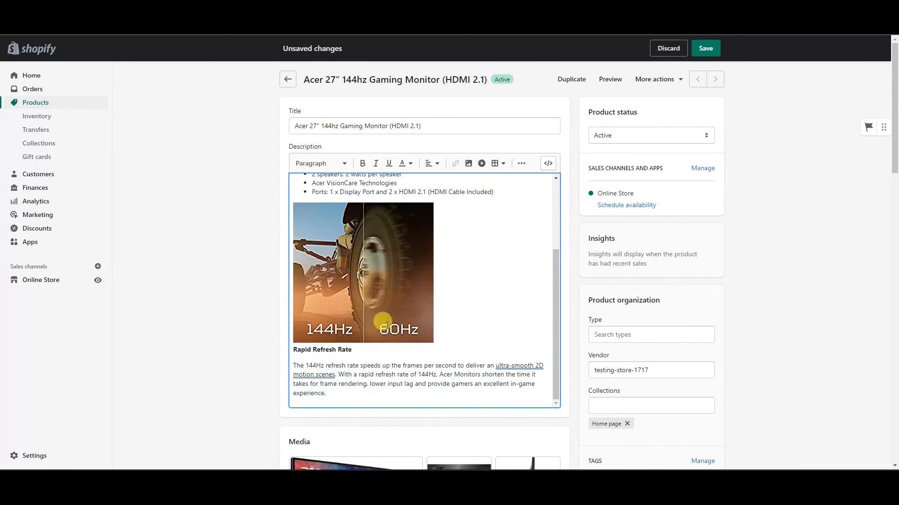
scroll(468, 346, up, 3)
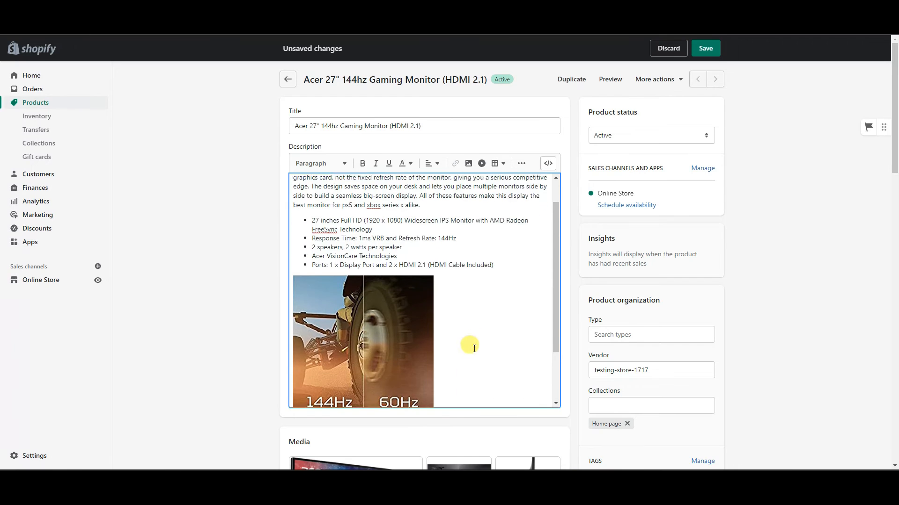
scroll(421, 309, down, 6)
scroll(406, 313, up, 3)
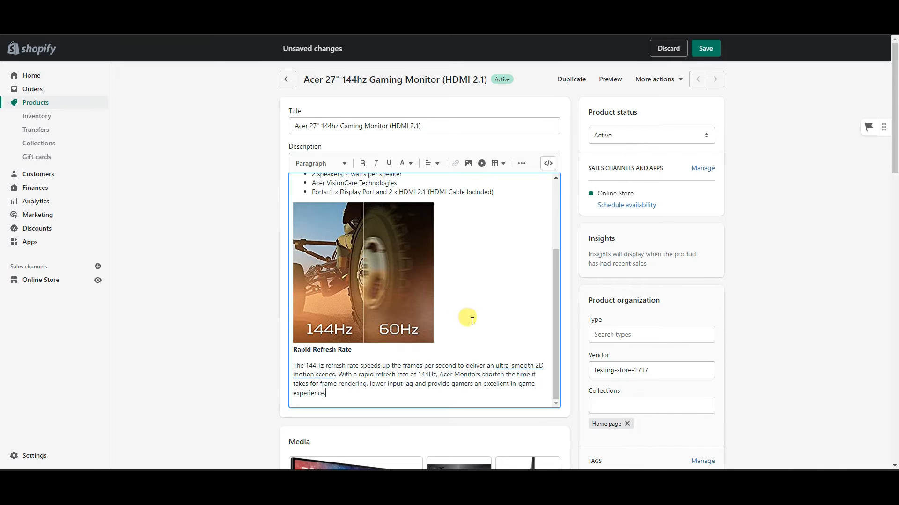
scroll(454, 305, up, 3)
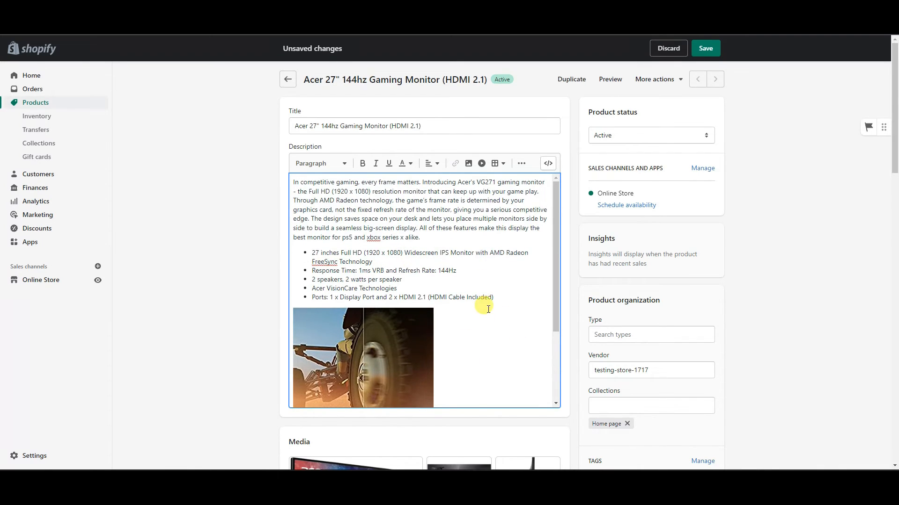
click(707, 50)
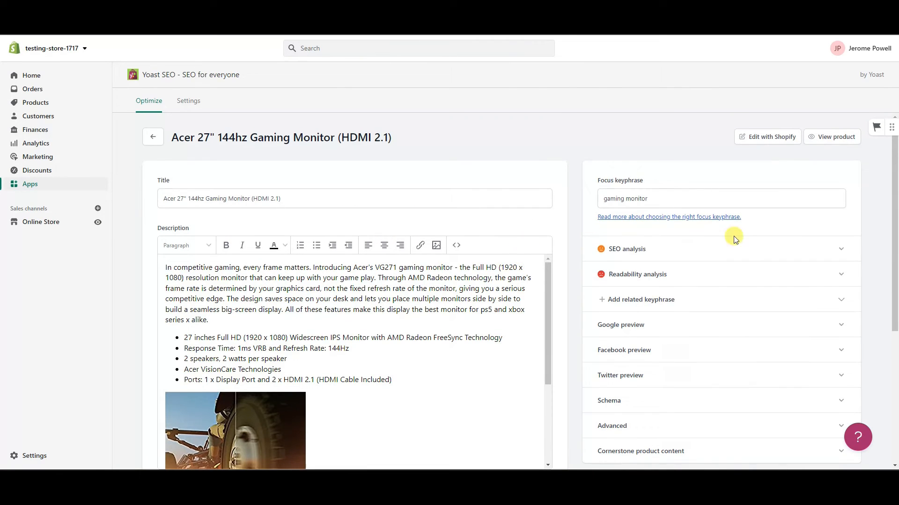
Step: Expand Yoast's SEO analysis for the "gaming monitor" keyphrase and review its problems and improvements against the description
click(837, 255)
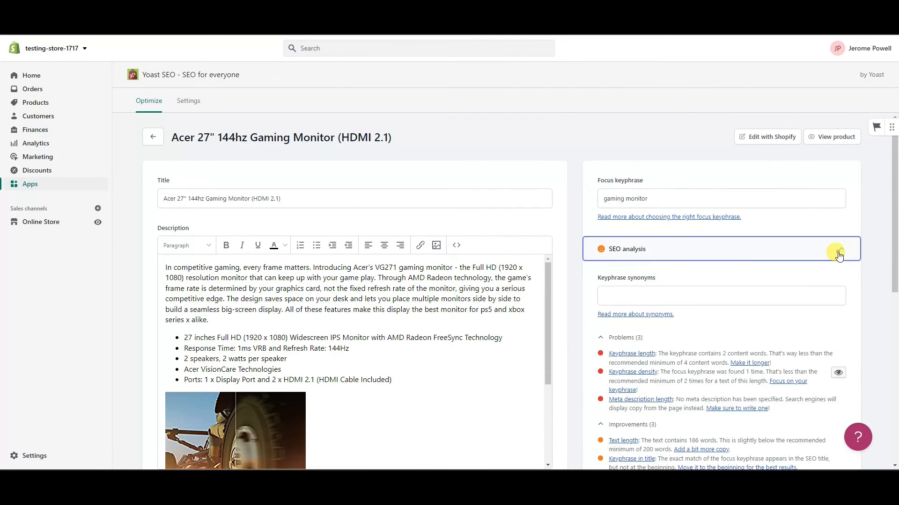
scroll(858, 283, down, 3)
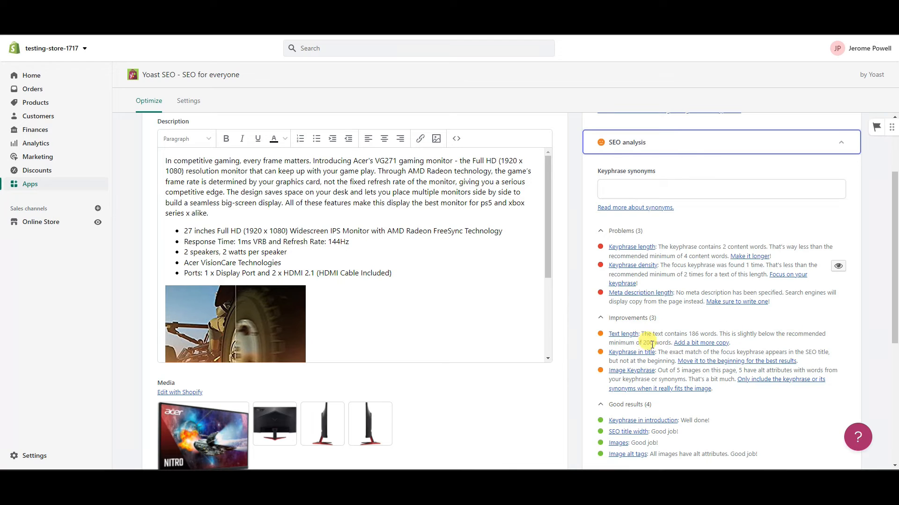
scroll(381, 301, down, 6)
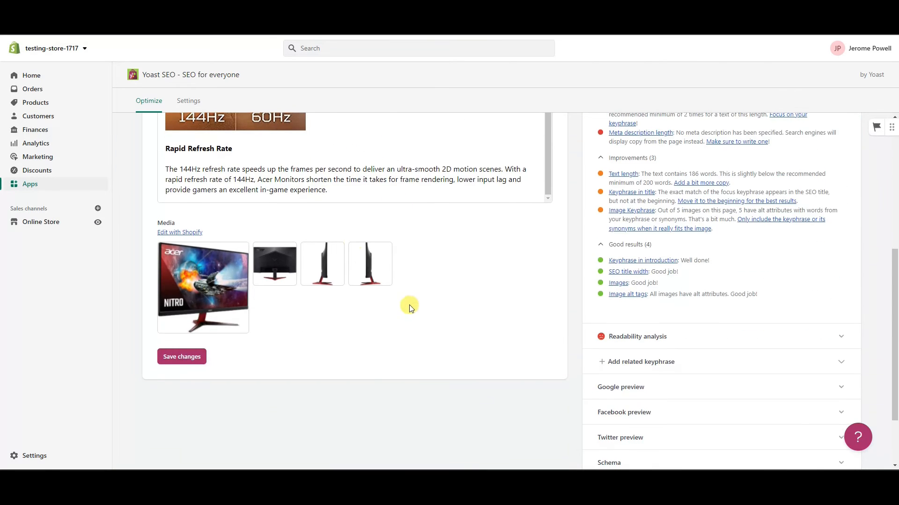
scroll(422, 314, up, 3)
scroll(440, 312, up, 4)
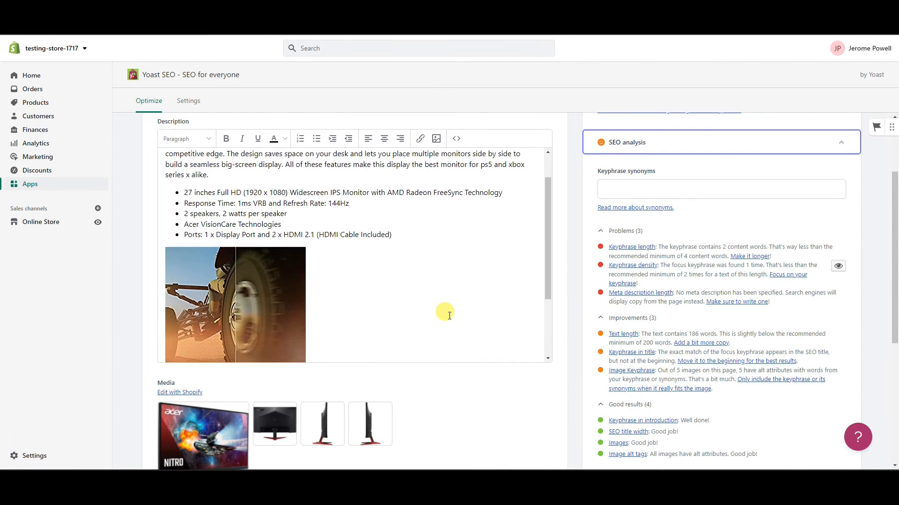
scroll(445, 313, down, 4)
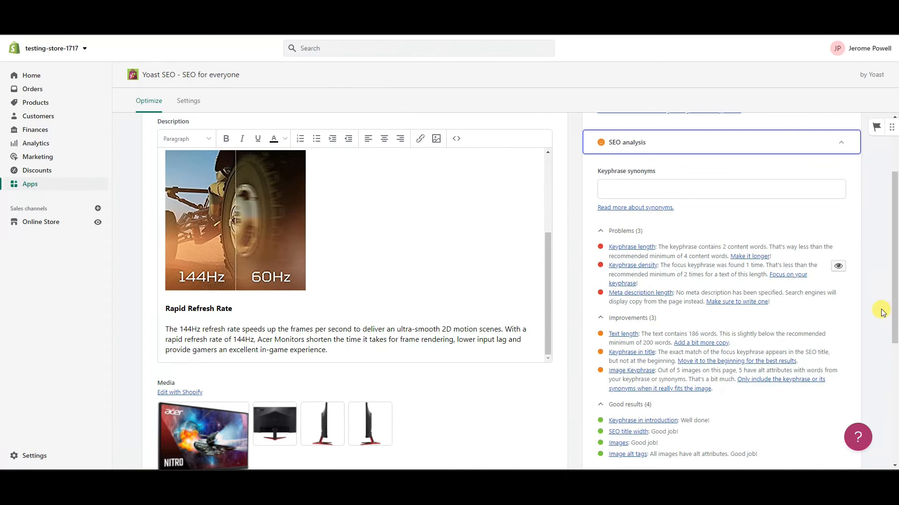
click(766, 174)
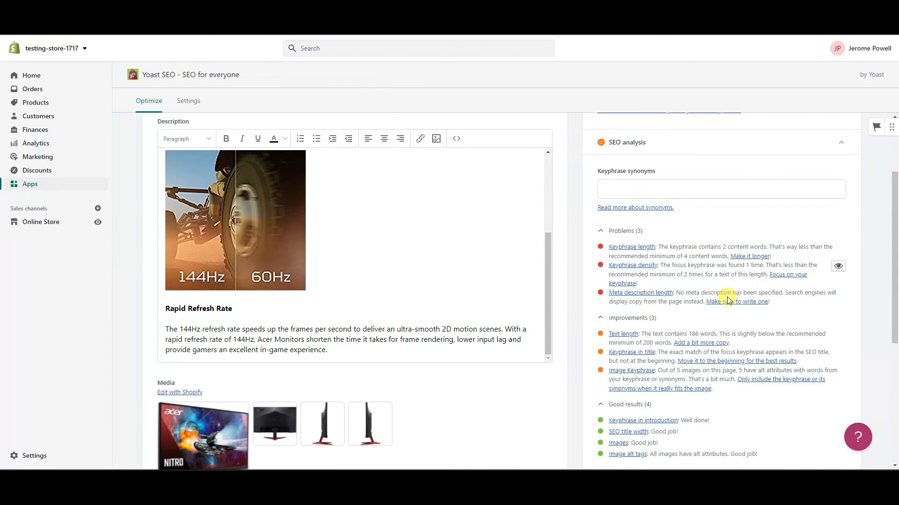
scroll(702, 291, up, 1)
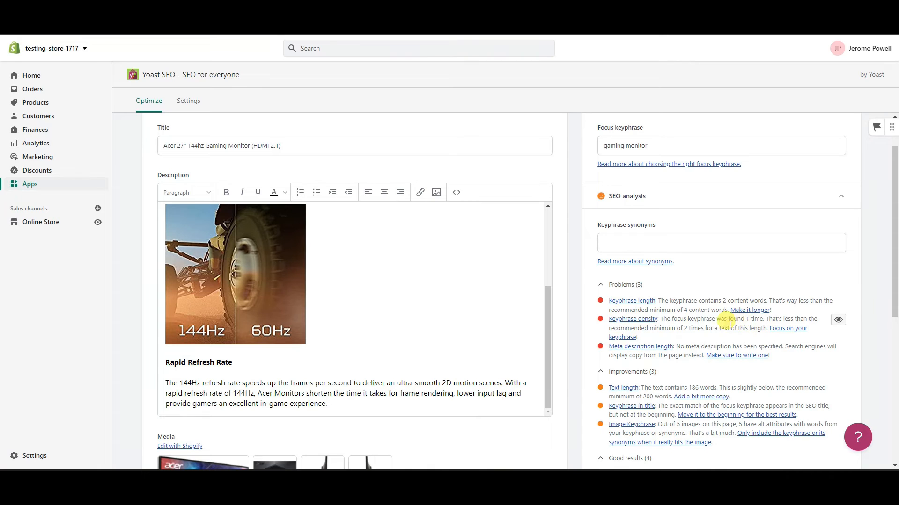
Step: Insert "gaming" before "monitor" in the last sentence of the description's opening paragraph
scroll(375, 321, up, 4)
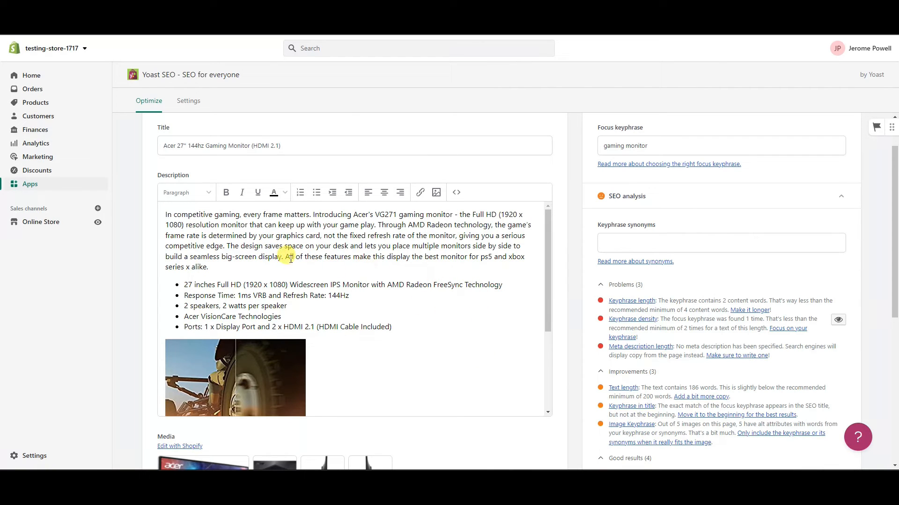
drag(285, 257, 491, 263)
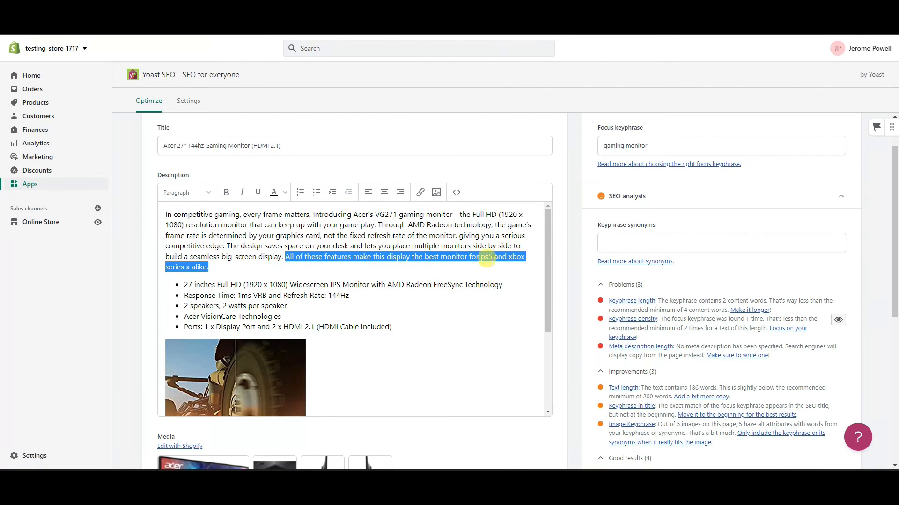
click(441, 259)
text(gaming)
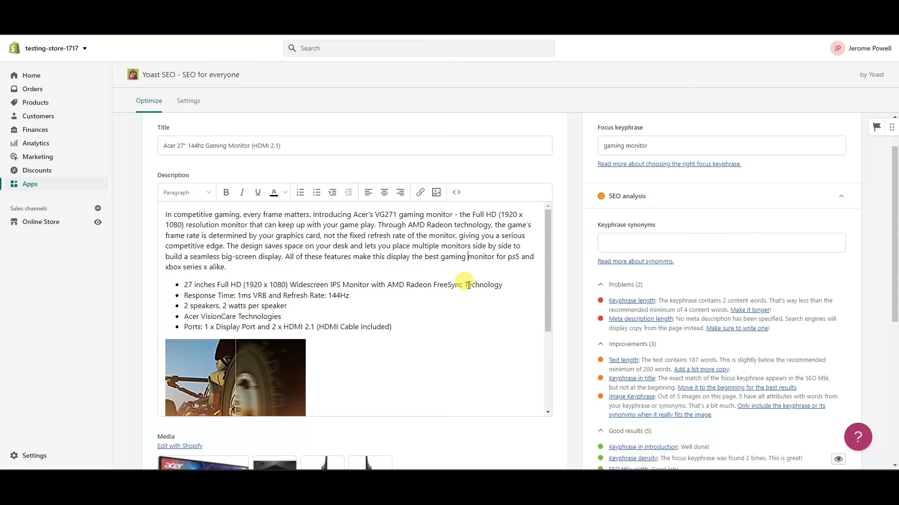
Step: Expand the Google preview and compare how the product appears as a desktop result and as a mobile result
scroll(557, 285, down, 1)
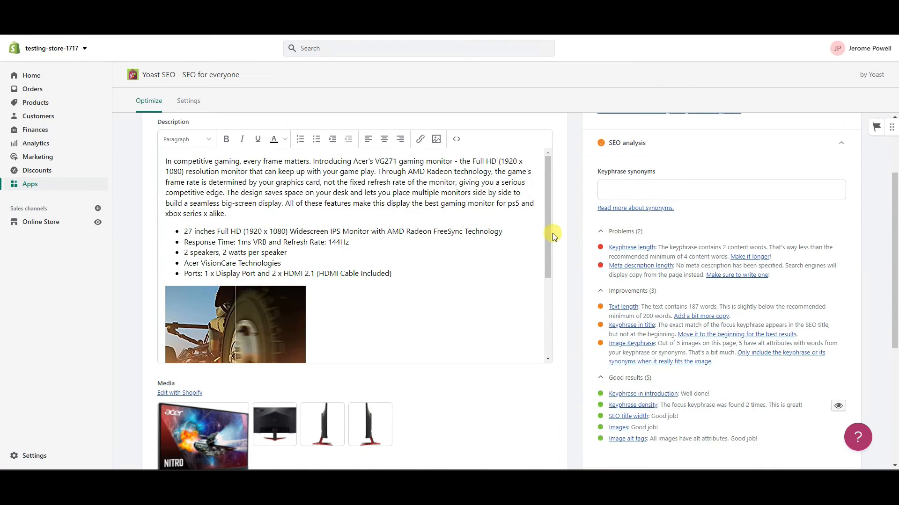
scroll(456, 260, down, 3)
scroll(476, 328, down, 5)
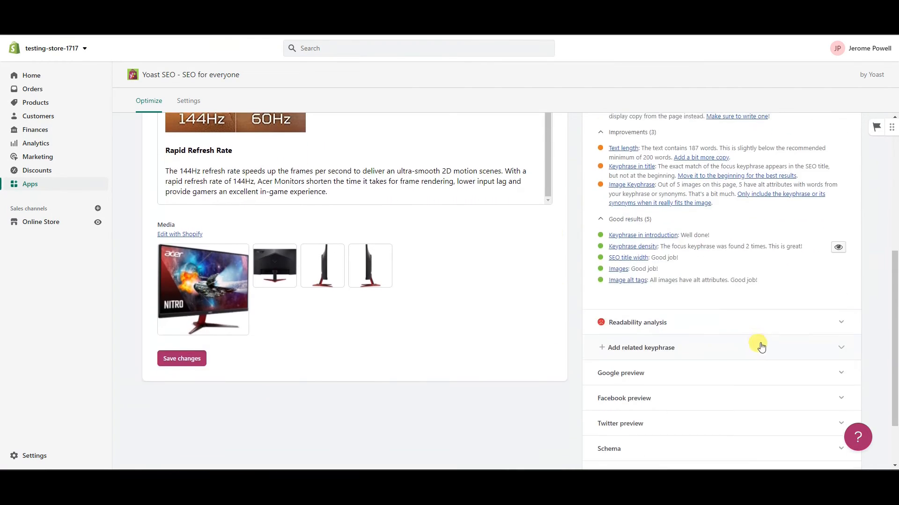
click(837, 323)
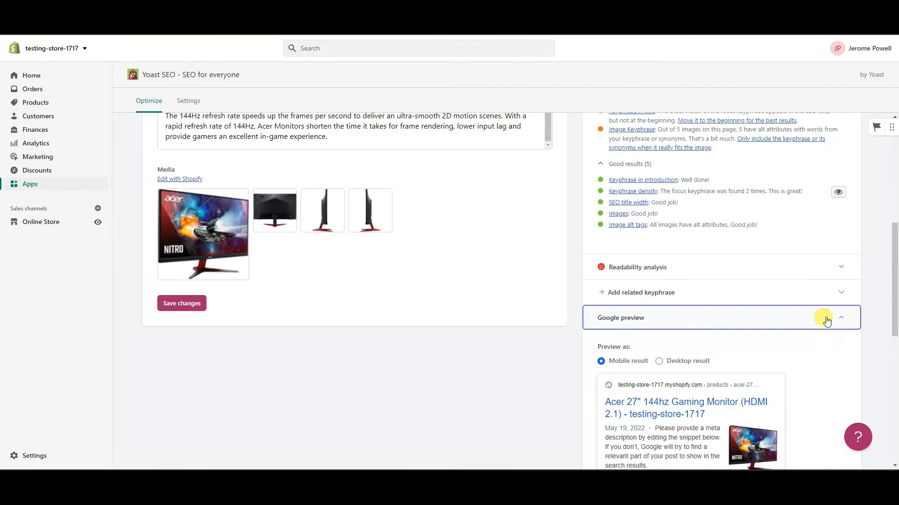
scroll(826, 322, down, 3)
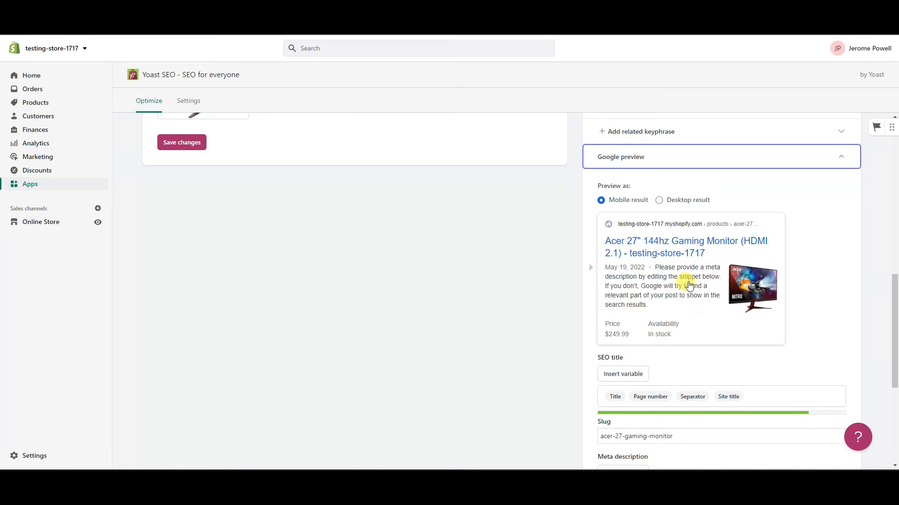
click(688, 202)
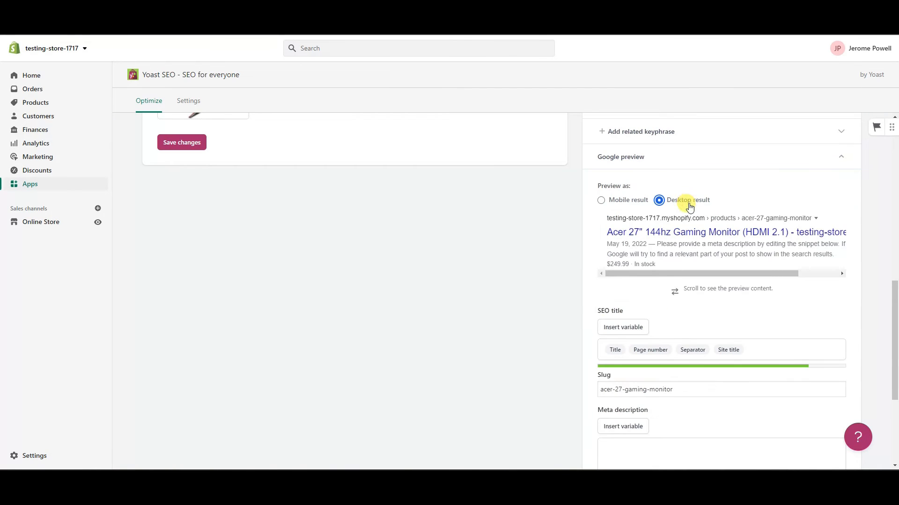
mouse_move(732, 273)
mouse_down()
mouse_move(793, 272)
mouse_move(724, 277)
mouse_up()
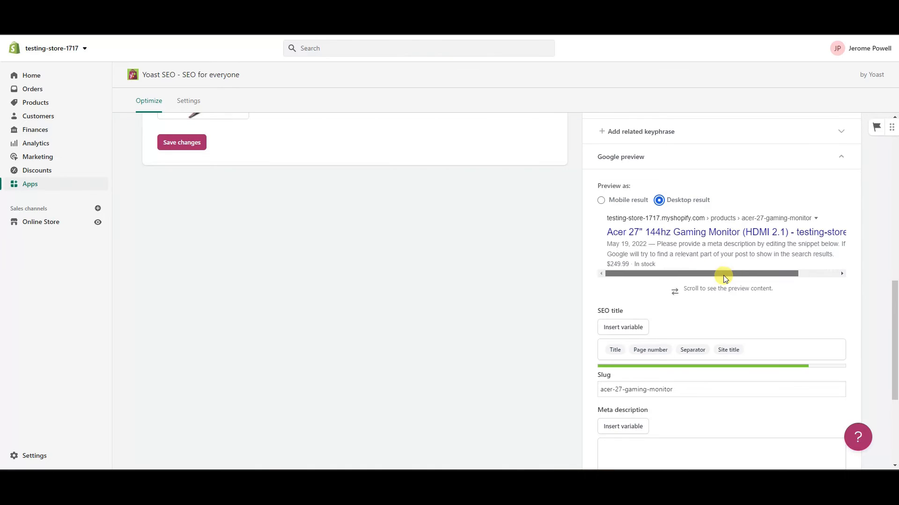
click(625, 201)
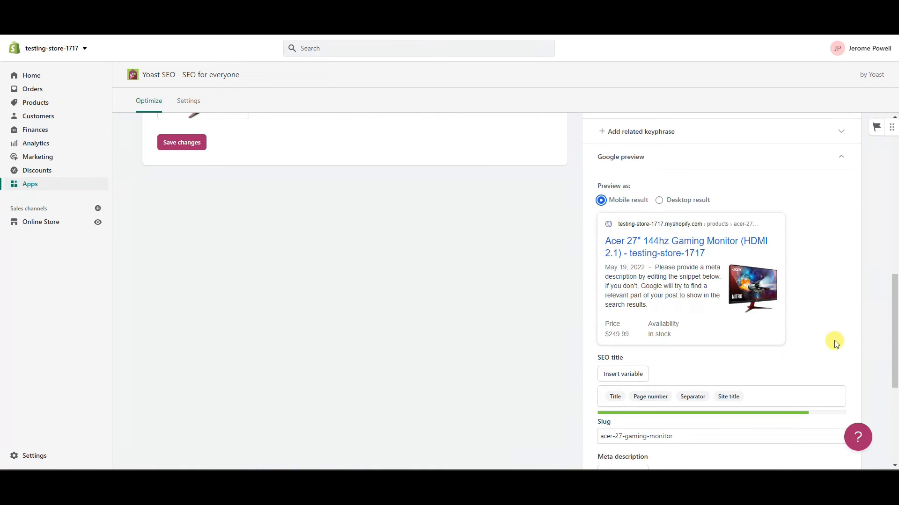
Step: Examine the SEO title, slug and meta description fields of the Google preview
scroll(836, 344, down, 3)
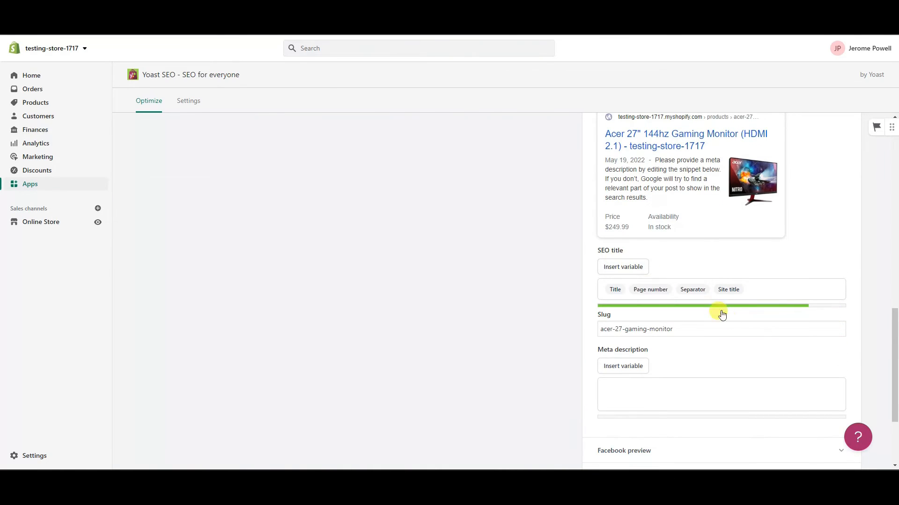
scroll(746, 317, up, 1)
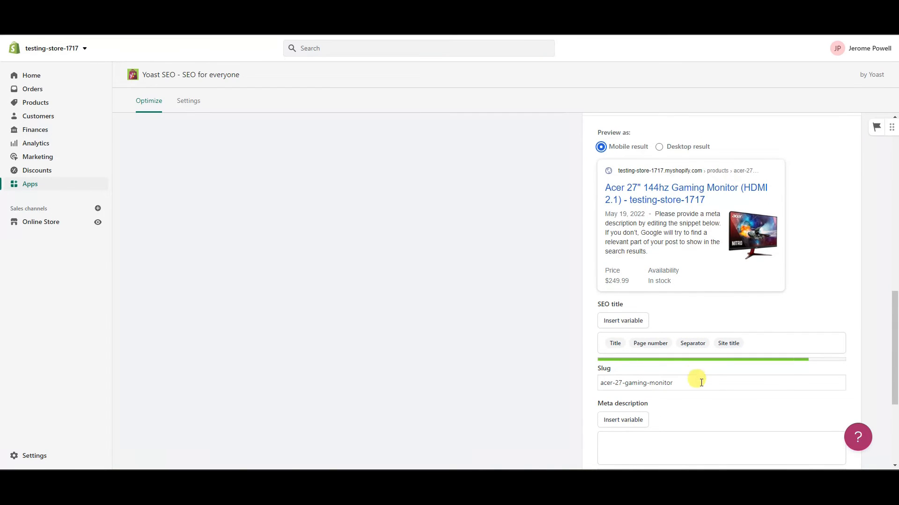
scroll(702, 383, down, 2)
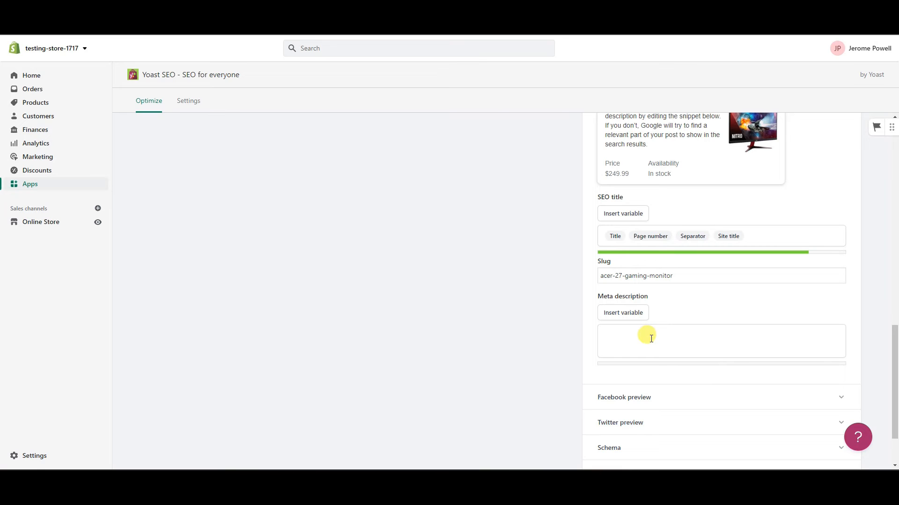
scroll(681, 340, up, 3)
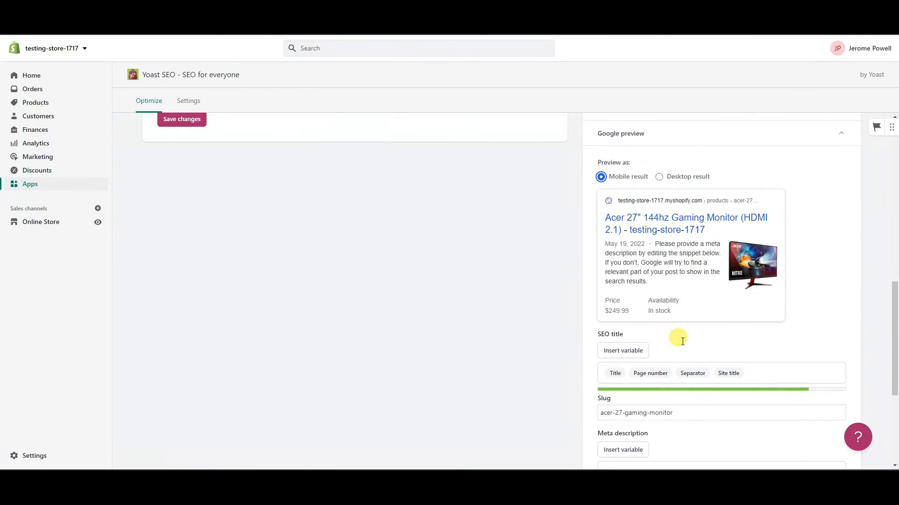
Step: Browse the variables available for the SEO title and close the list without picking one
scroll(683, 343, down, 1)
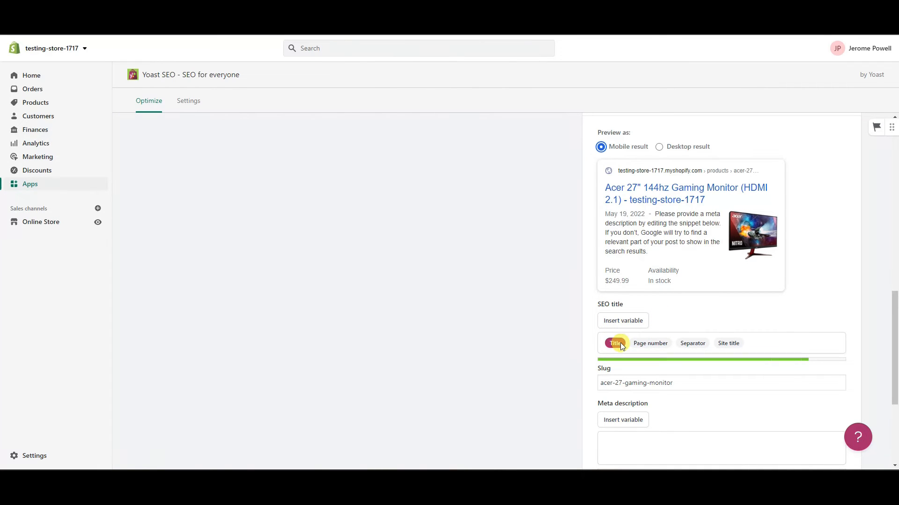
click(639, 323)
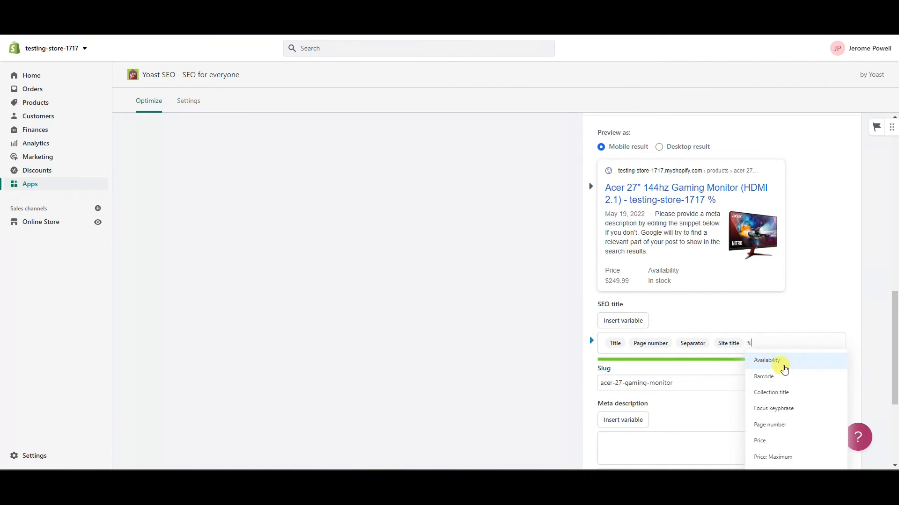
scroll(787, 367, down, 2)
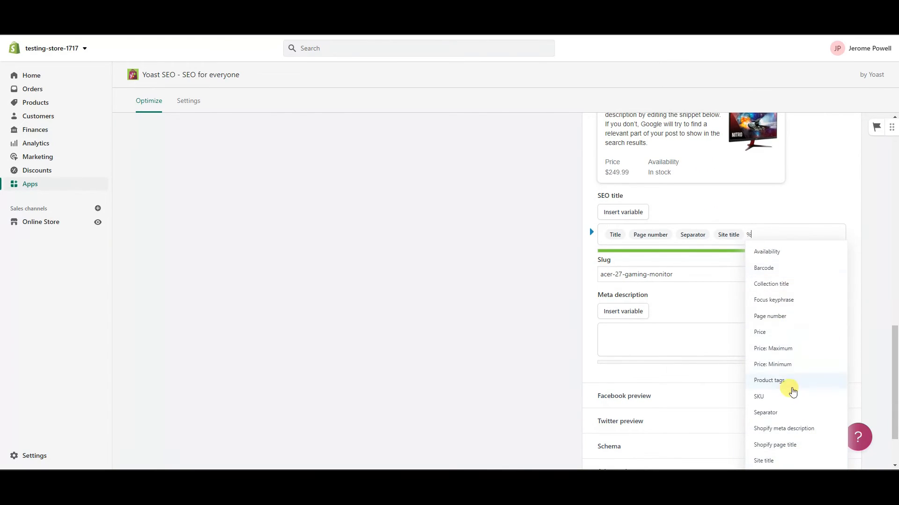
click(853, 310)
scroll(811, 326, up, 2)
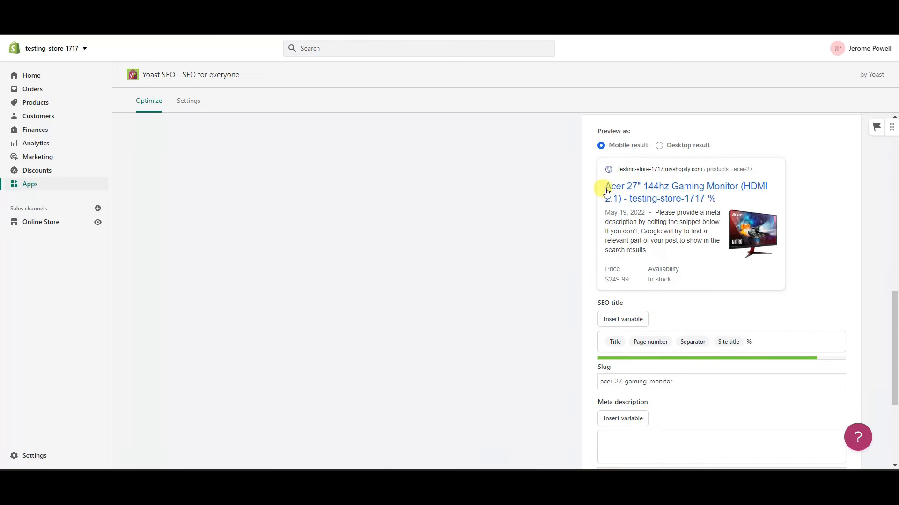
Step: Remove the Page number variable and the stray % from the SEO title and preview it as a desktop result
click(677, 347)
click(671, 343)
key(BackSpace)
click(716, 343)
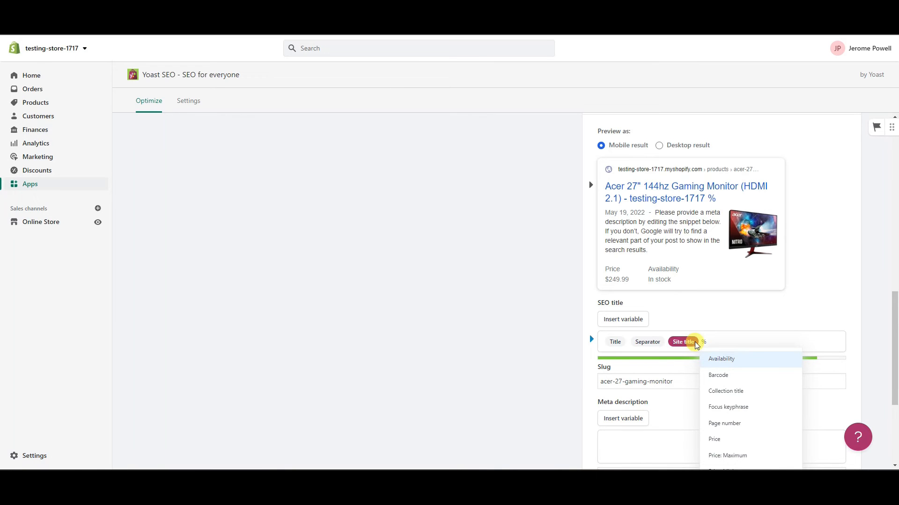
click(711, 342)
key(BackSpace)
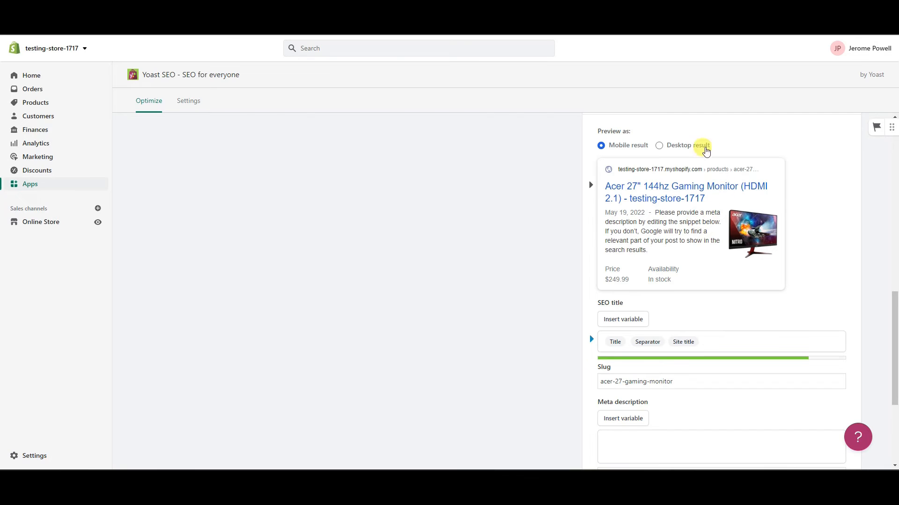
click(689, 145)
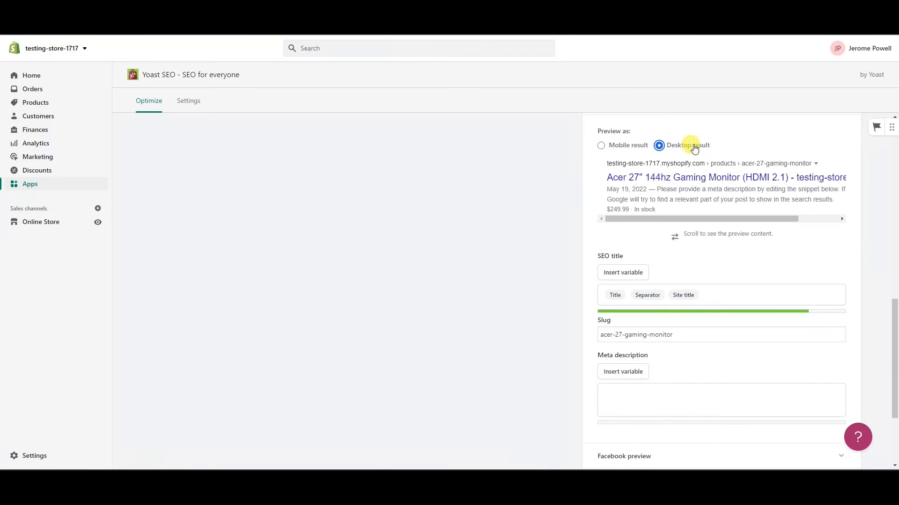
Step: Switch the Google preview back to the mobile result and examine the keyword part of the product's slug
click(628, 146)
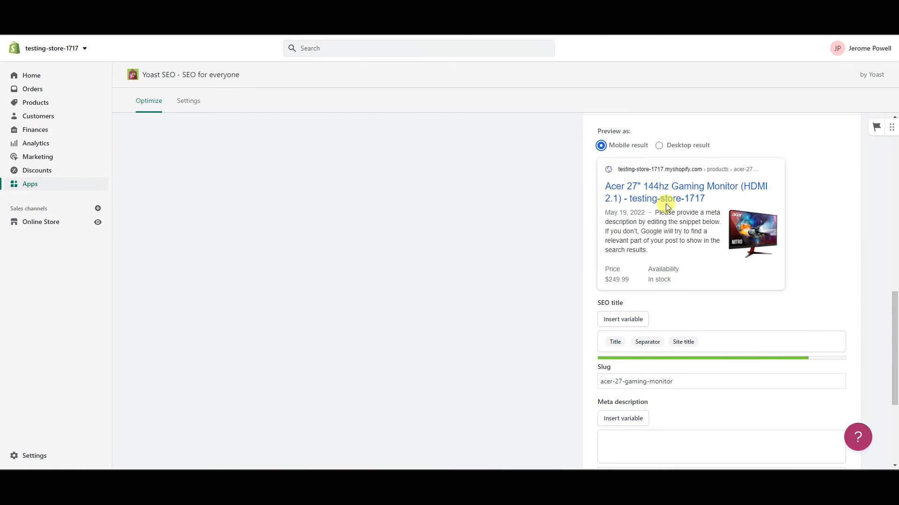
mouse_move(896, 327)
mouse_down()
mouse_move(897, 153)
mouse_move(894, 357)
mouse_move(894, 337)
mouse_up()
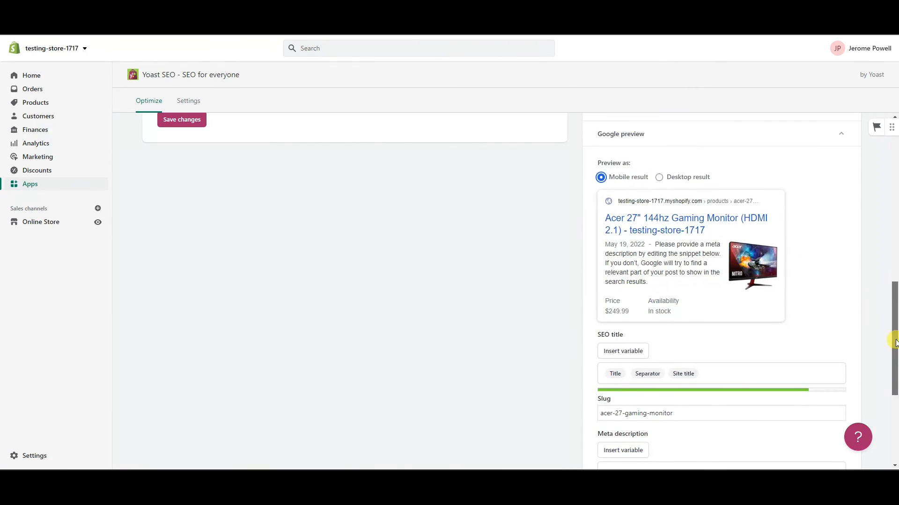
scroll(691, 276, down, 1)
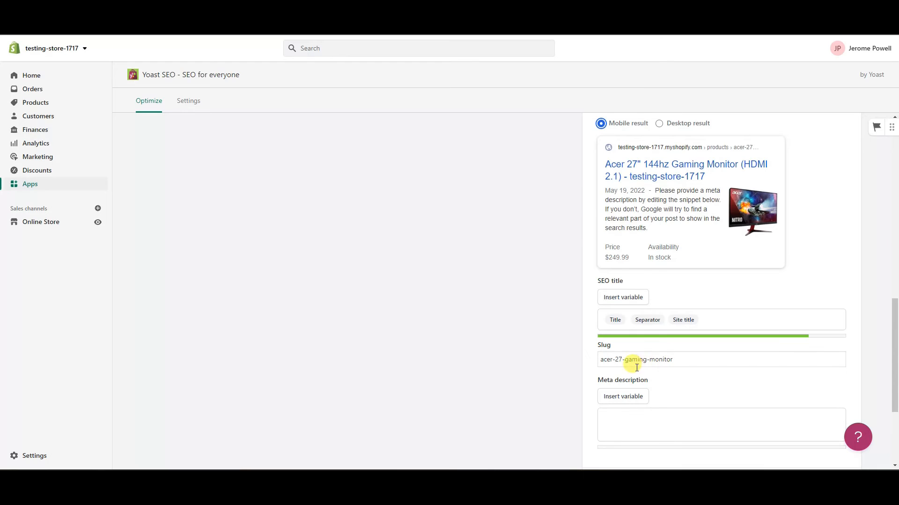
drag(626, 361, 687, 360)
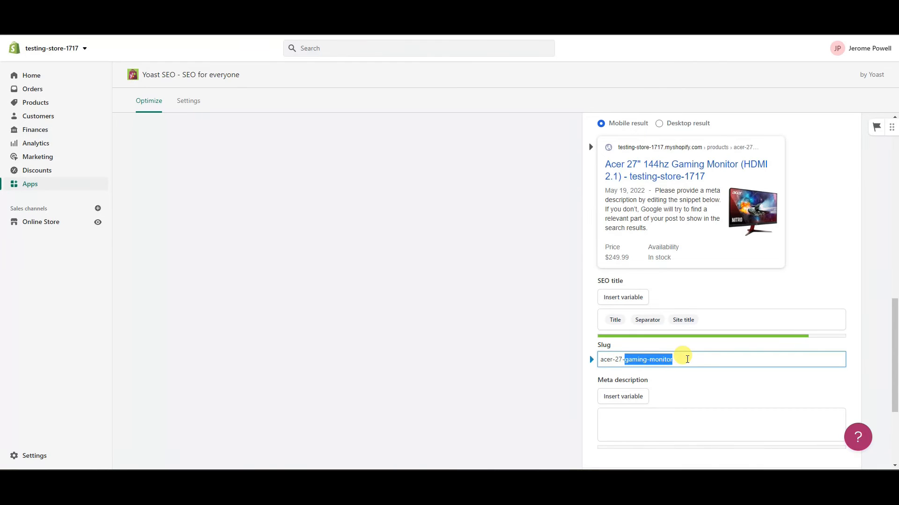
click(678, 359)
drag(627, 361, 706, 358)
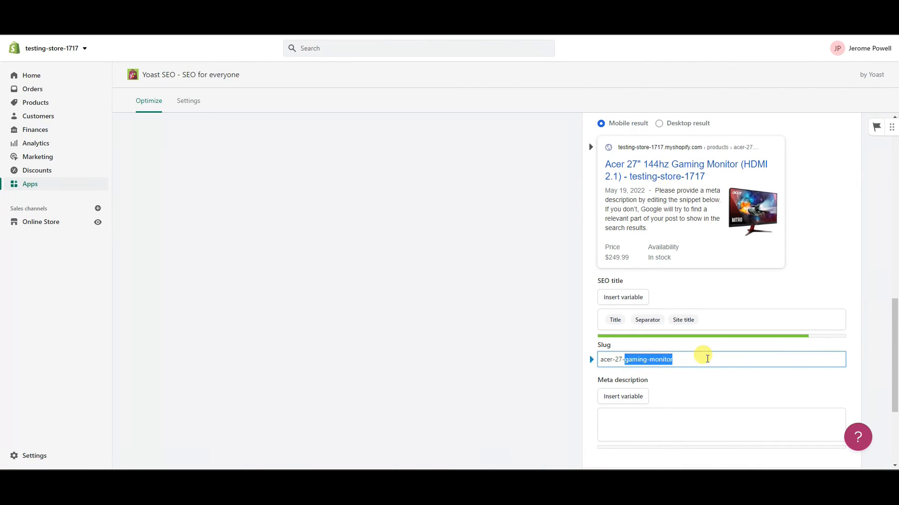
click(700, 358)
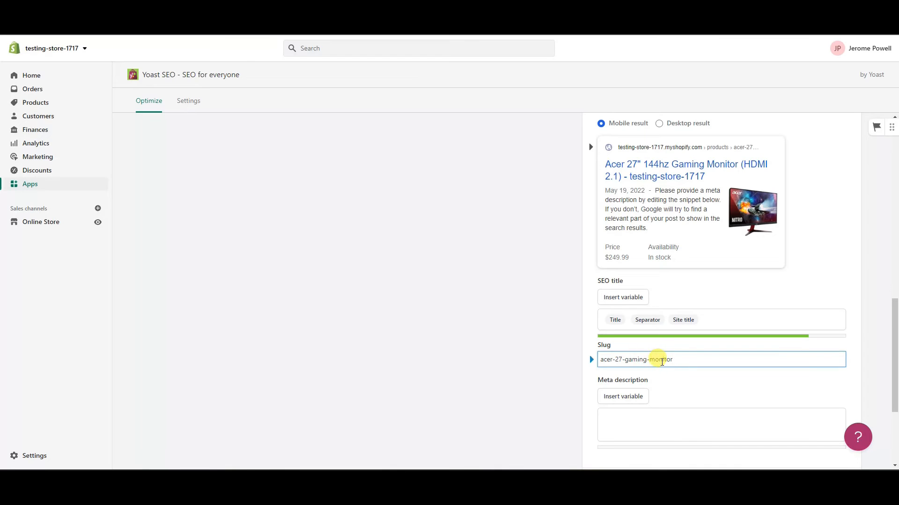
scroll(674, 368, down, 1)
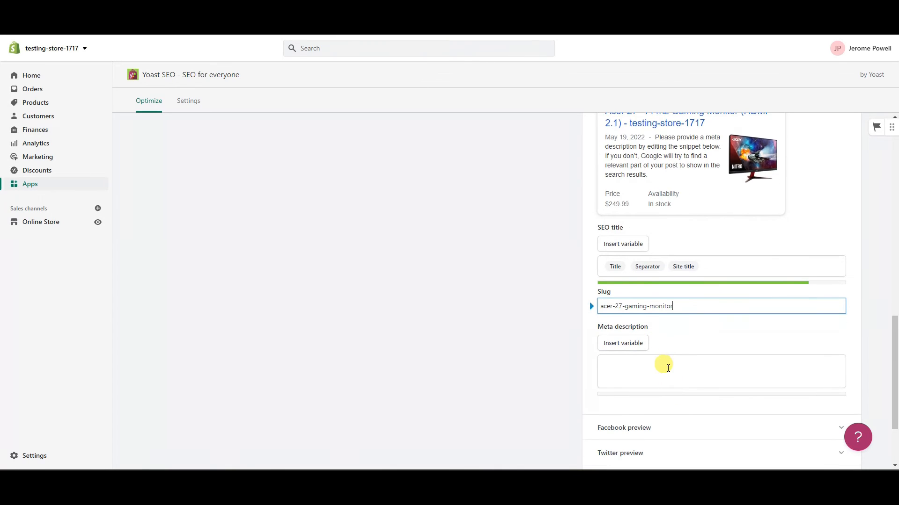
scroll(675, 373, up, 1)
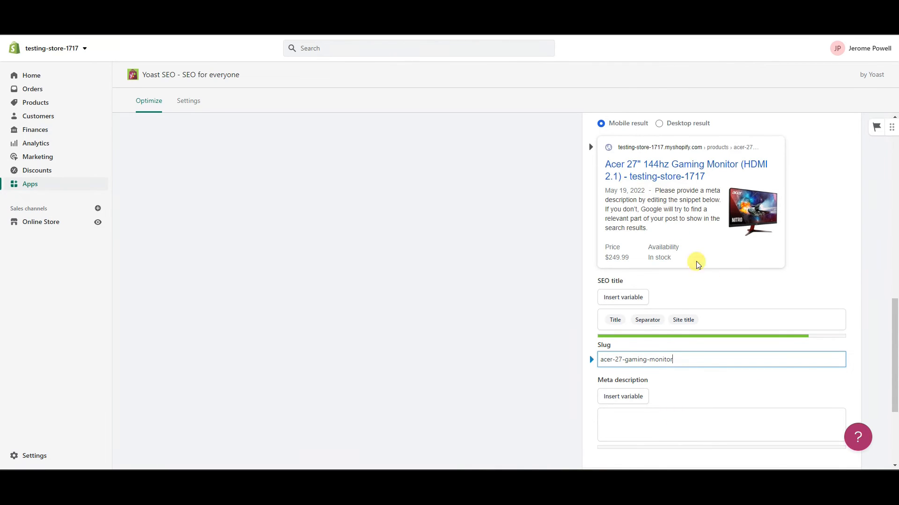
Step: Enter the meta description "This 27" Acer gaming monitor is an excellent choice for ps5 or xbox gamers looking for a high refresh rate monitor with hdmi 2.1."
click(700, 420)
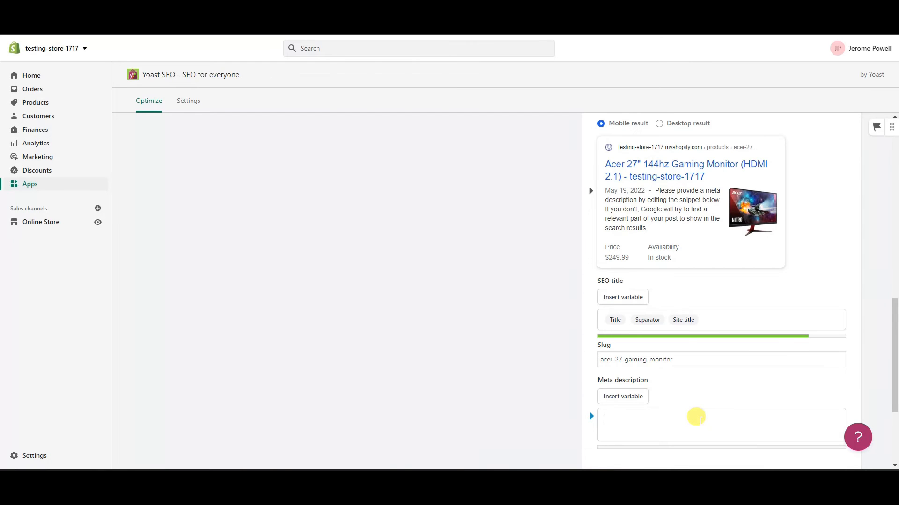
text(This 27" Acer gaming monitor is an excellent choice for ps5 or xbox gamers looking for a high refresh rate monitor with hdmi 2.1.)
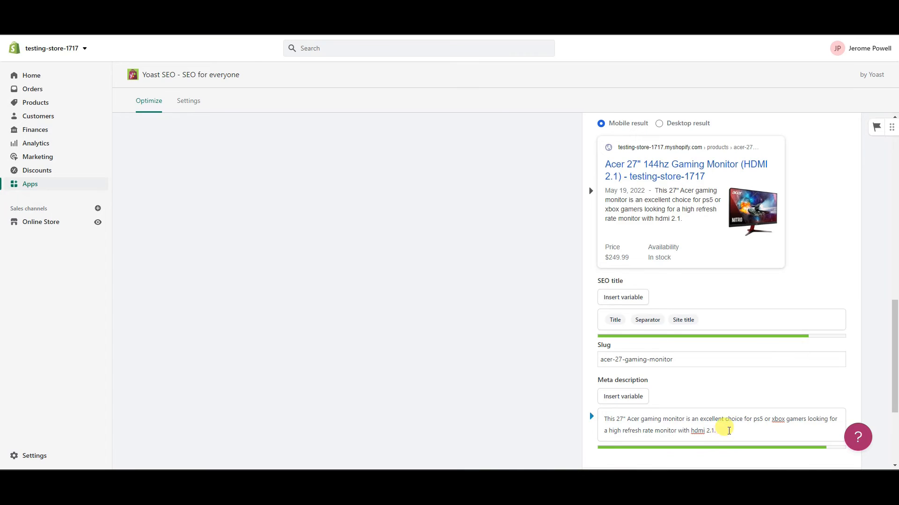
scroll(729, 429, down, 1)
scroll(740, 408, up, 1)
drag(604, 418, 752, 428)
click(756, 431)
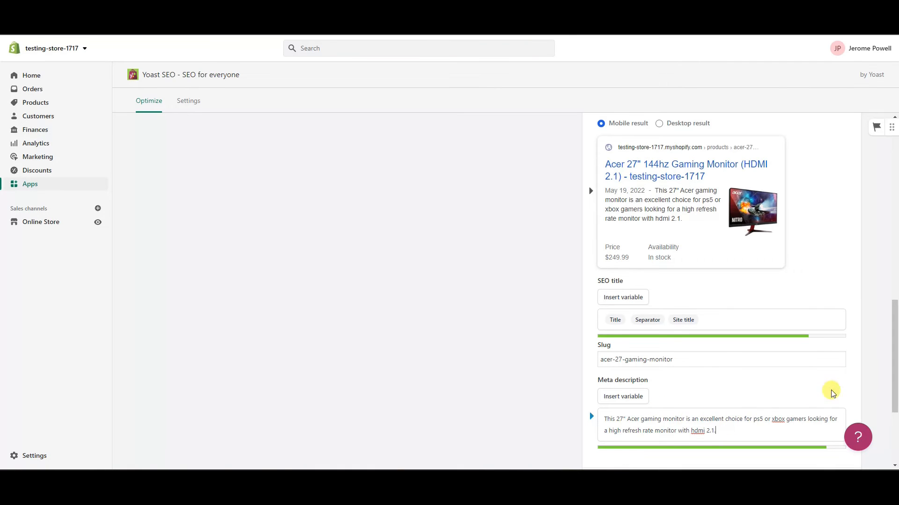
drag(893, 375, 894, 411)
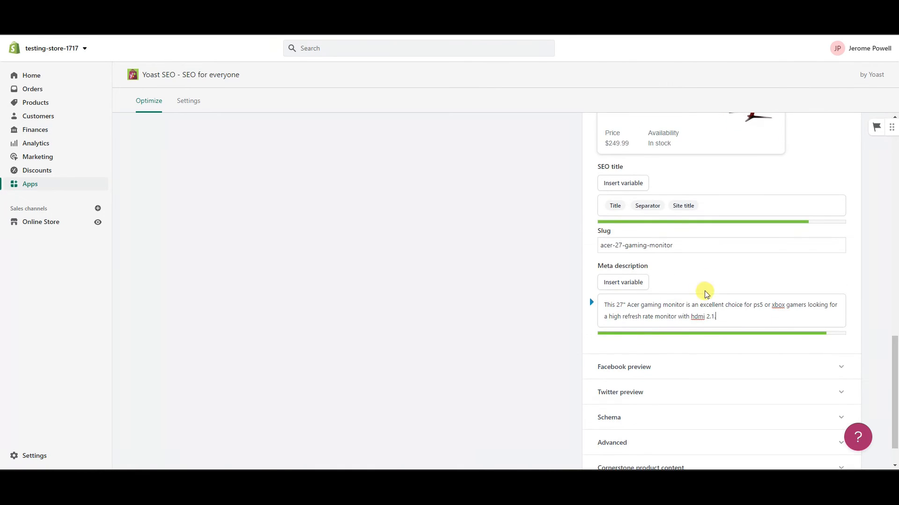
scroll(706, 294, up, 3)
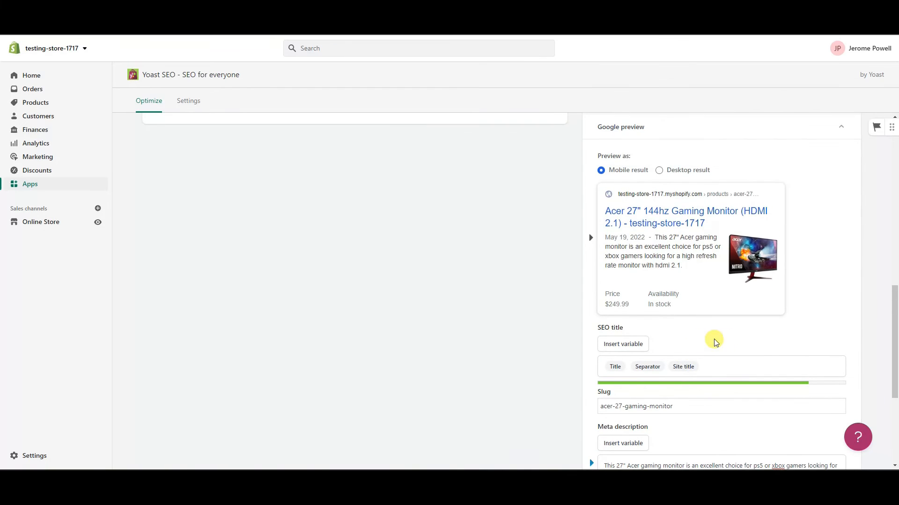
Step: Review the SEO analysis problems, improvements and good results for the focus keyphrase alongside the product's title and description
scroll(716, 346, up, 5)
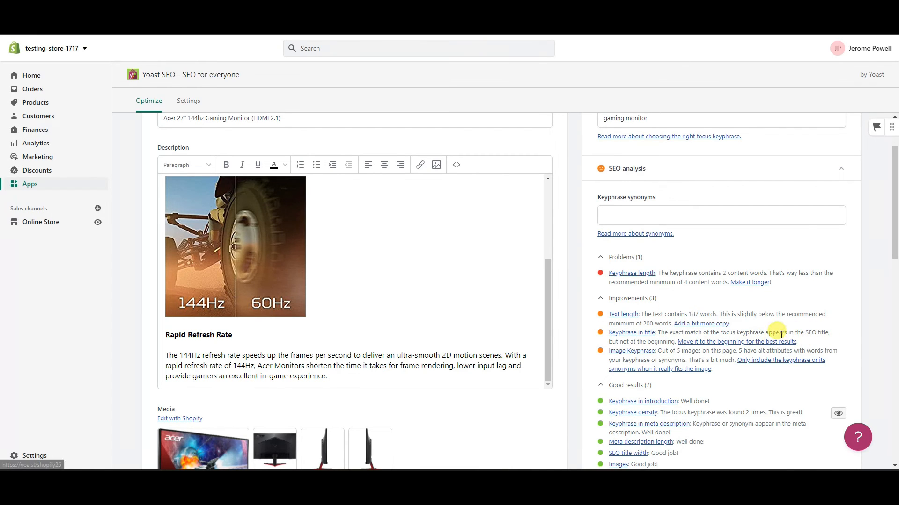
scroll(510, 324, up, 1)
scroll(510, 325, up, 2)
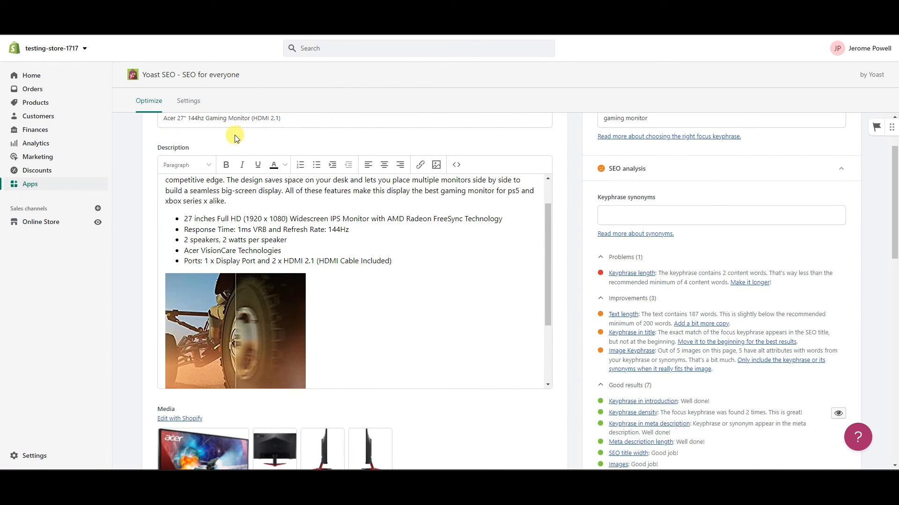
scroll(248, 150, up, 1)
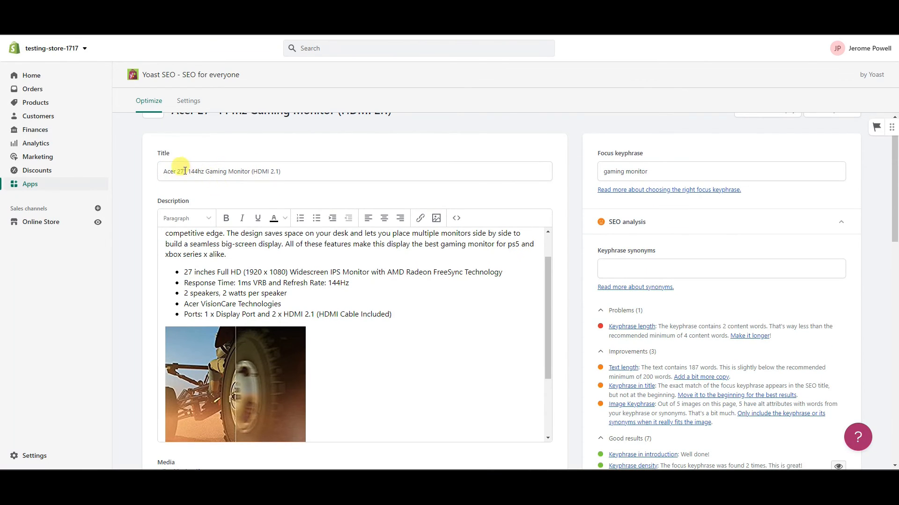
scroll(463, 185, down, 1)
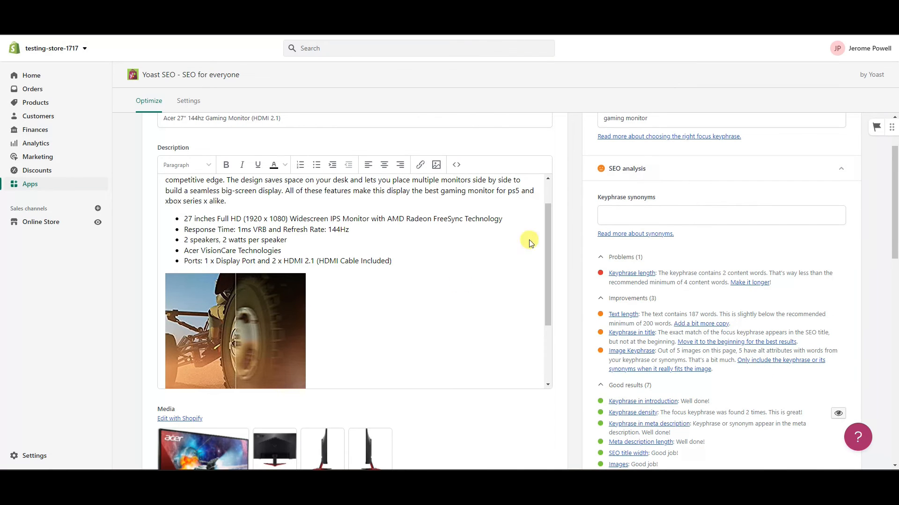
scroll(601, 374, down, 1)
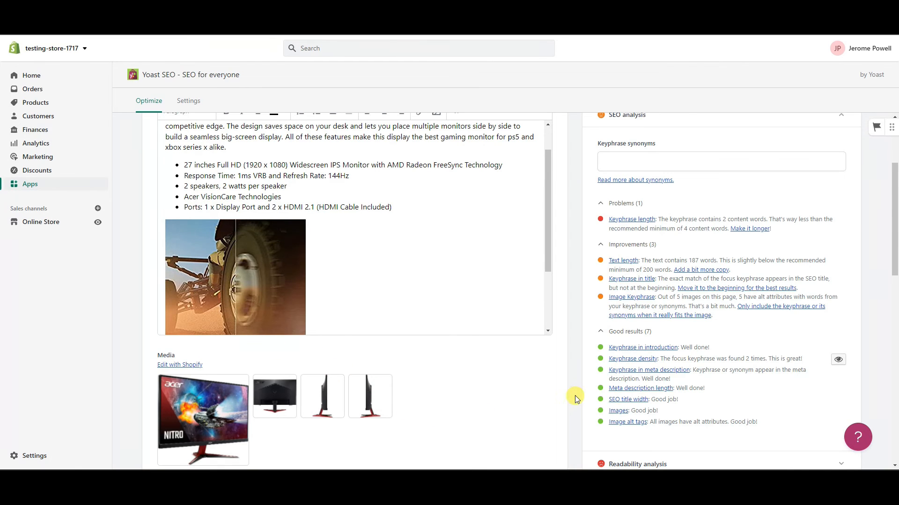
scroll(602, 374, up, 4)
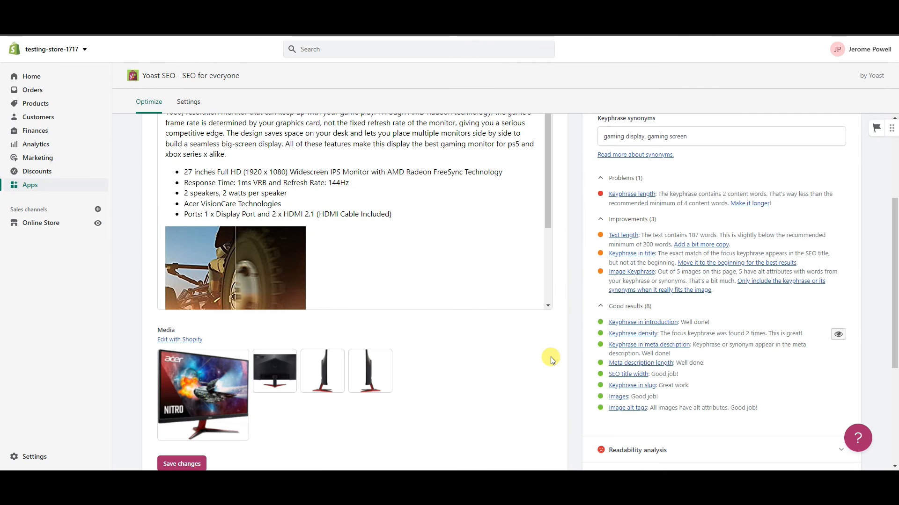
scroll(505, 328, up, 2)
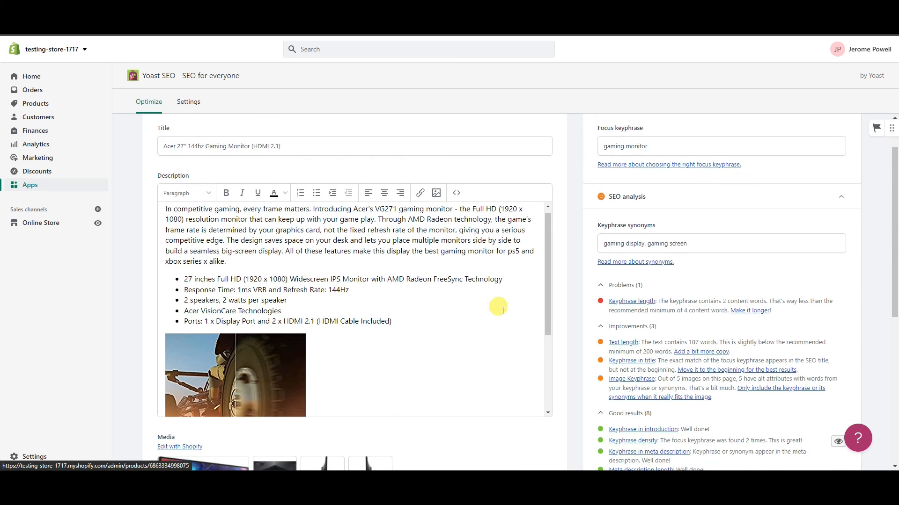
scroll(567, 342, down, 4)
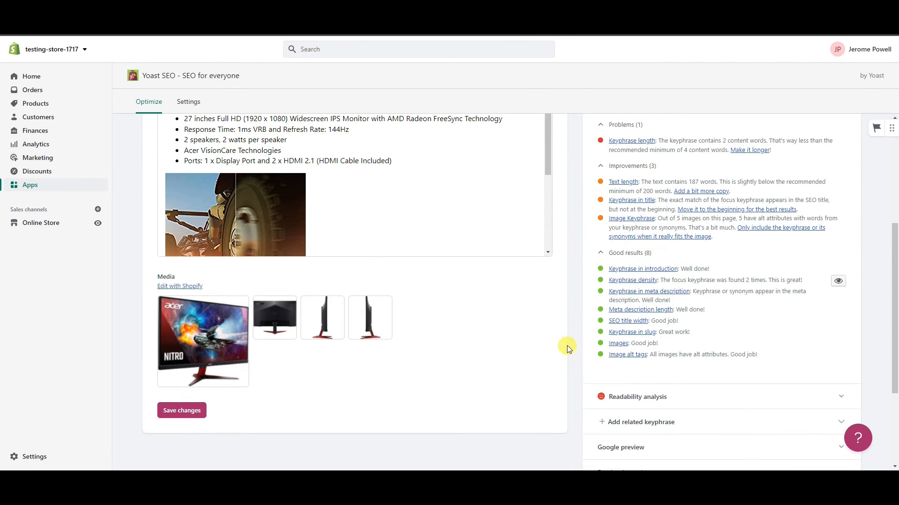
Step: Switch to the Notepad keyword list and copy the keyword "best 144hz gaming monitor"
key(super)
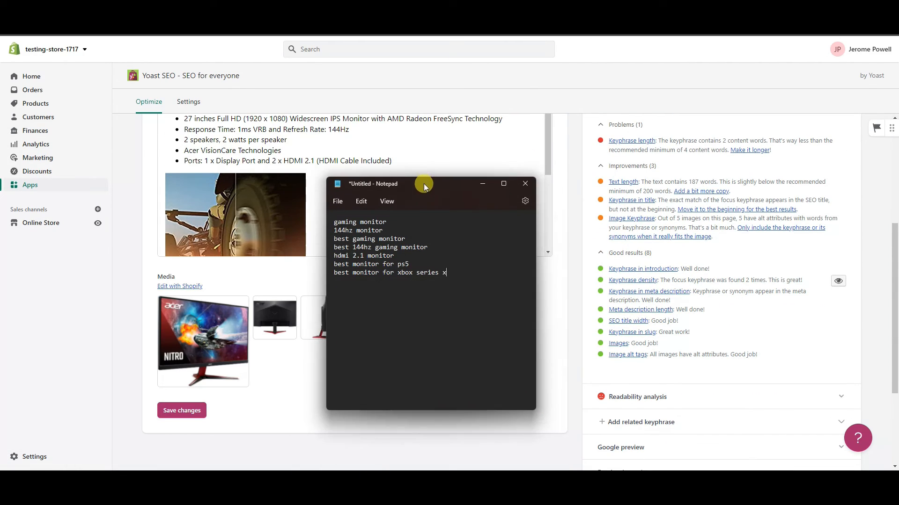
drag(423, 183, 421, 183)
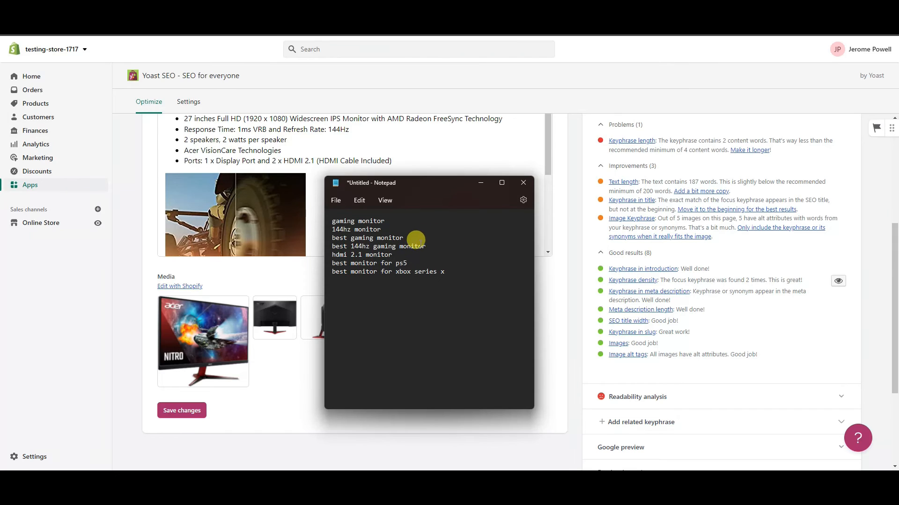
drag(437, 245, 333, 246)
key(ctrl+c)
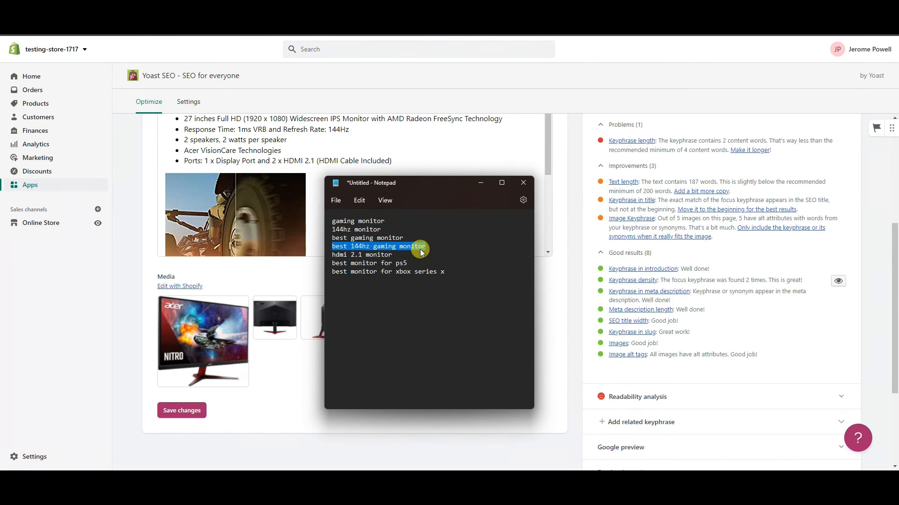
drag(446, 192, 267, 192)
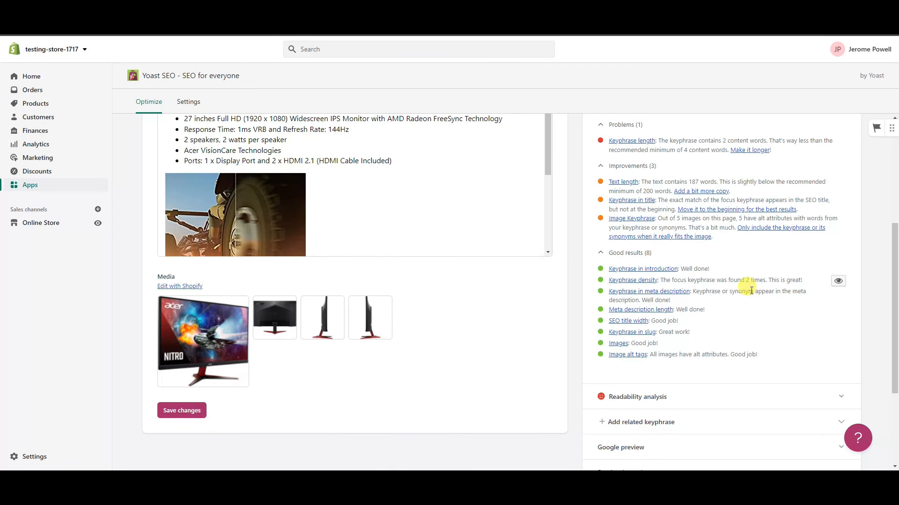
Step: Add "best 144hz gaming monitor" as a related keyphrase for the product
scroll(750, 290, down, 1)
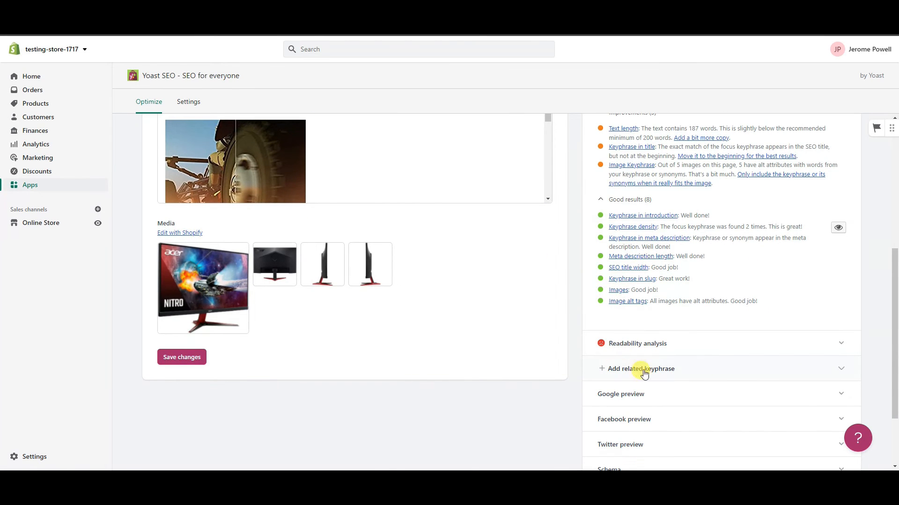
click(785, 369)
scroll(676, 367, down, 2)
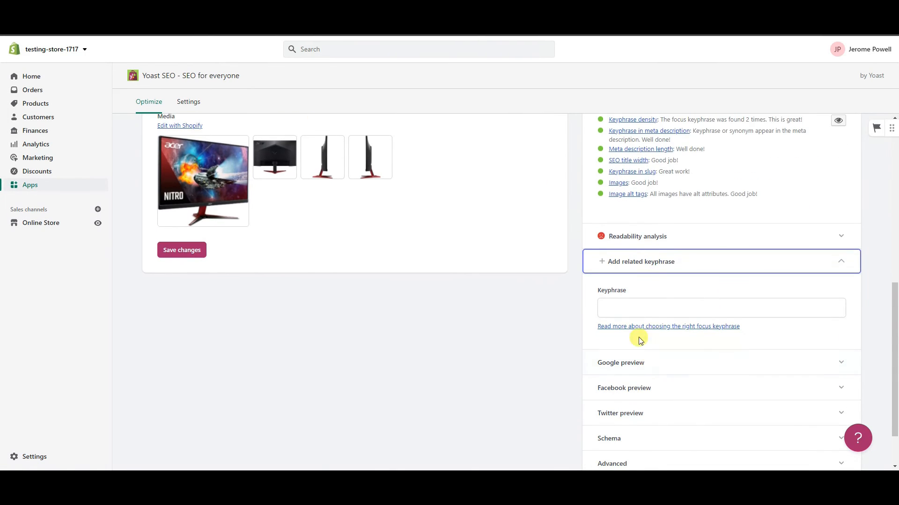
click(623, 308)
key(ctrl+v)
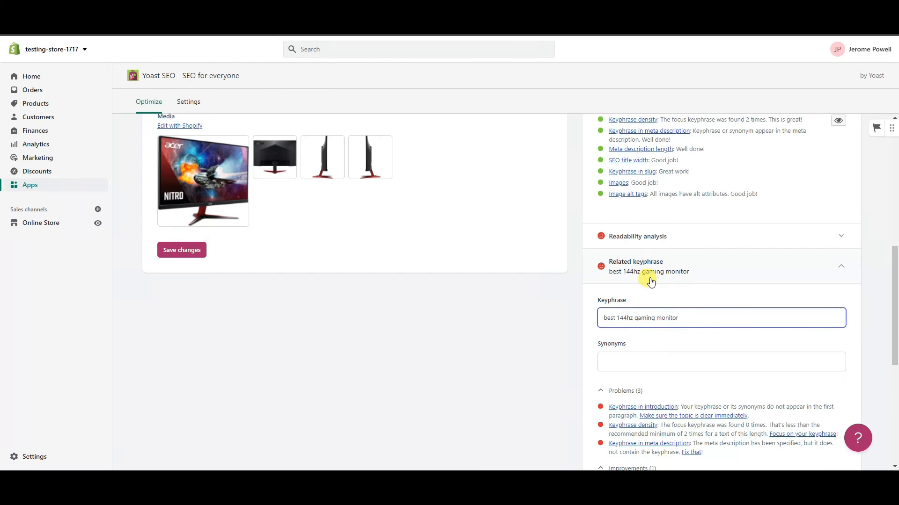
Step: Examine the analysis of the related keyphrase "best 144hz gaming monitor" and compare it with the focus keyphrase's SEO analysis
click(841, 274)
click(841, 274)
click(841, 274)
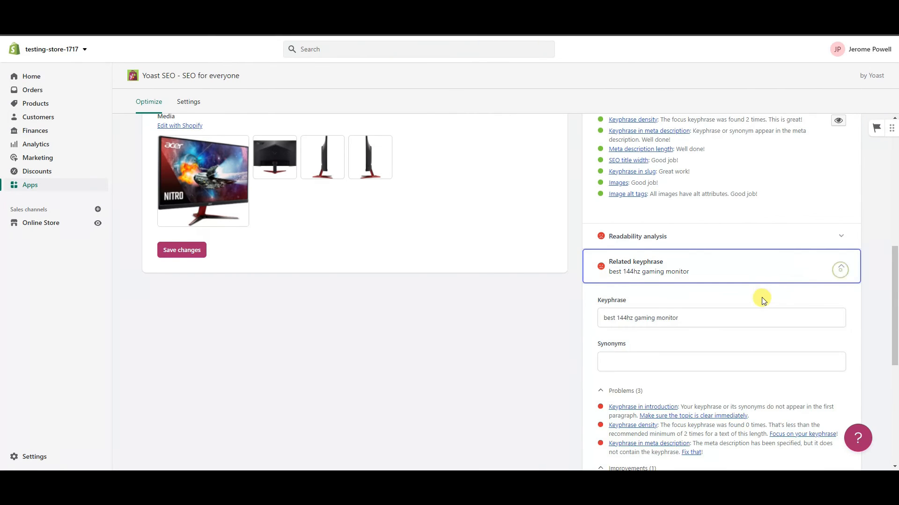
scroll(748, 297, down, 3)
scroll(716, 293, up, 1)
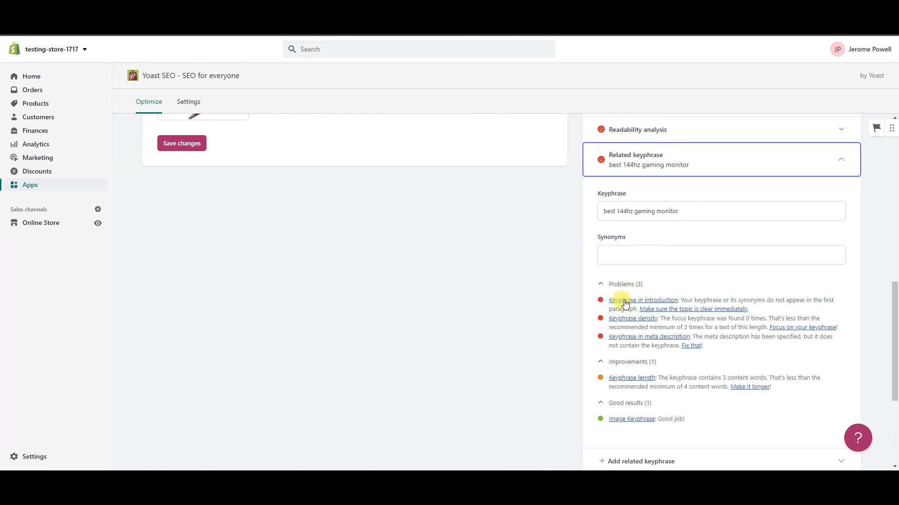
scroll(639, 309, up, 5)
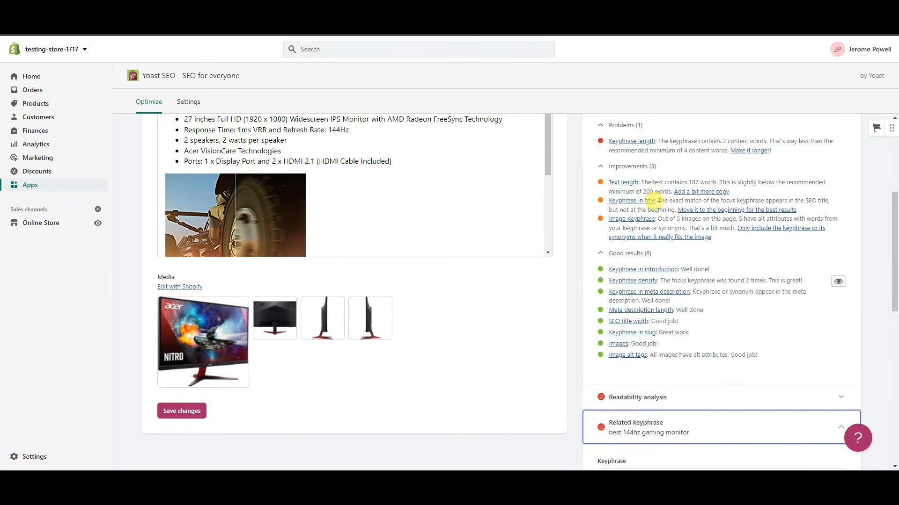
scroll(654, 201, down, 3)
scroll(639, 279, down, 2)
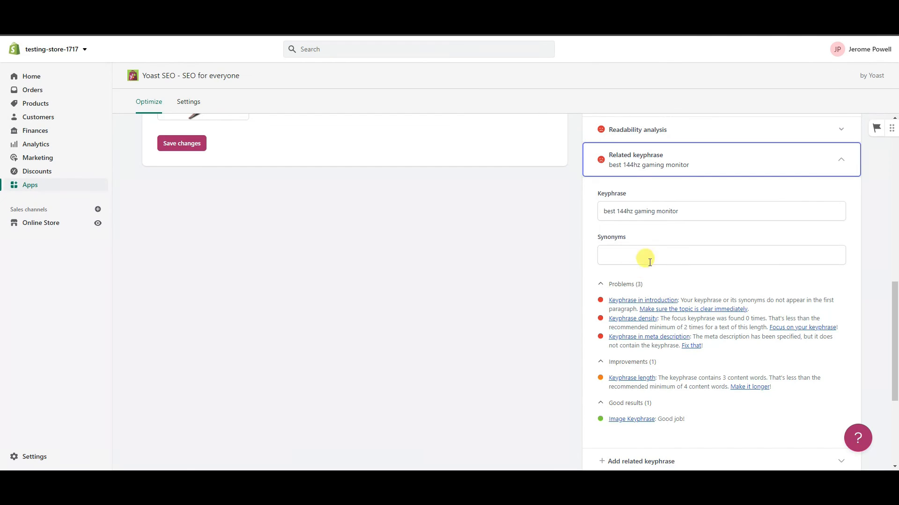
scroll(656, 263, up, 1)
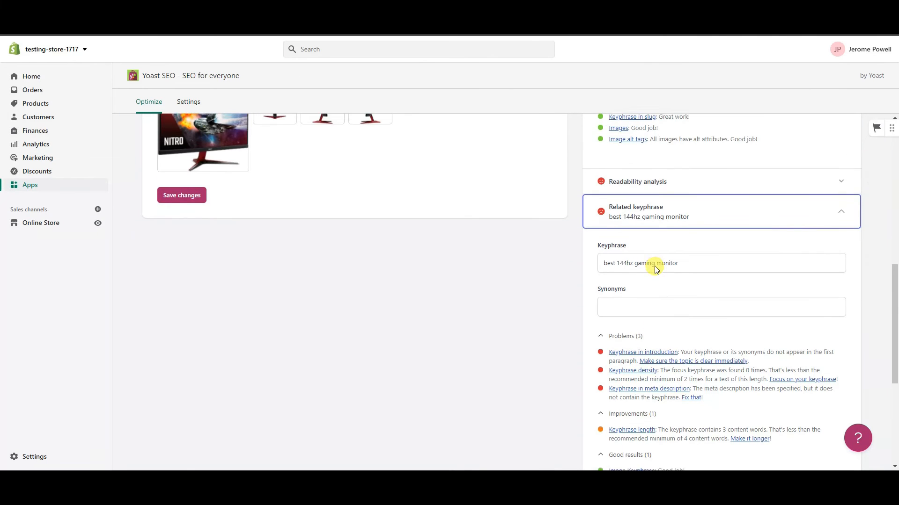
scroll(656, 290, up, 1)
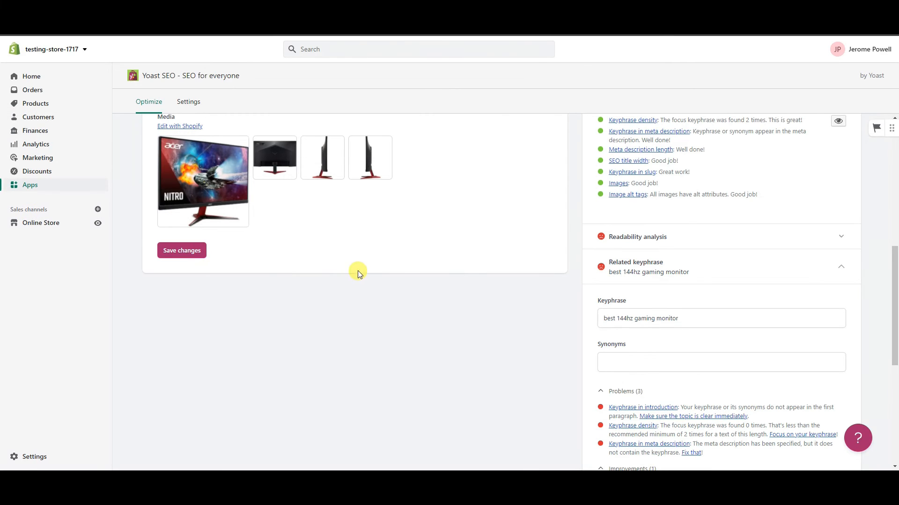
scroll(543, 304, down, 3)
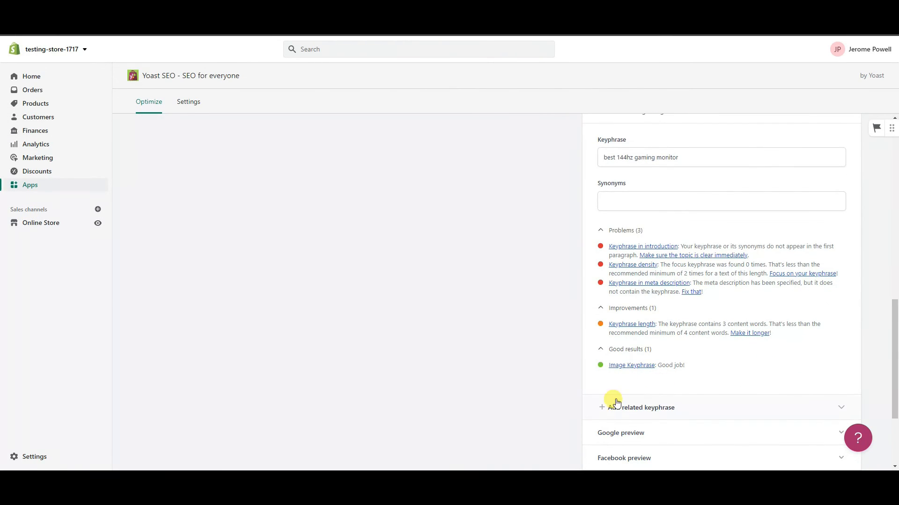
Step: Review the product's readability analysis, including sentence length, paragraph length, passive voice and lists, alongside the SEO analysis results
scroll(644, 412, up, 2)
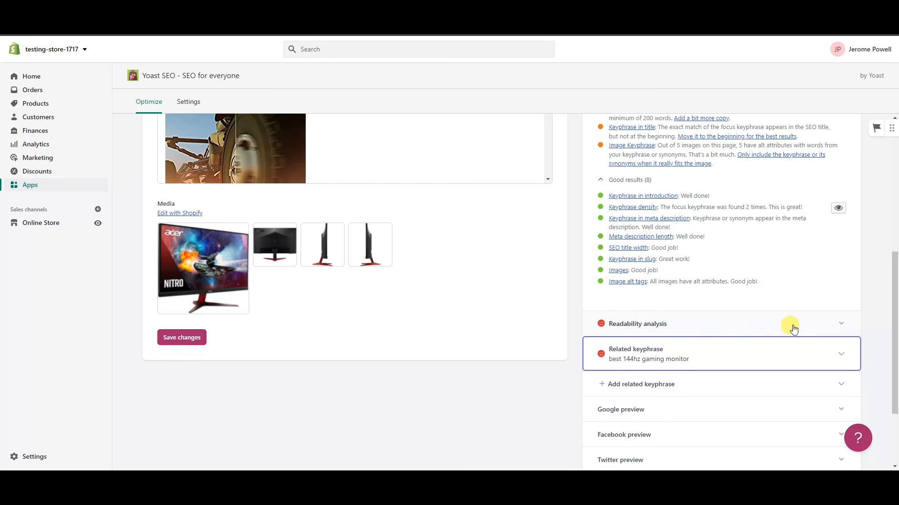
click(841, 327)
scroll(742, 331, down, 2)
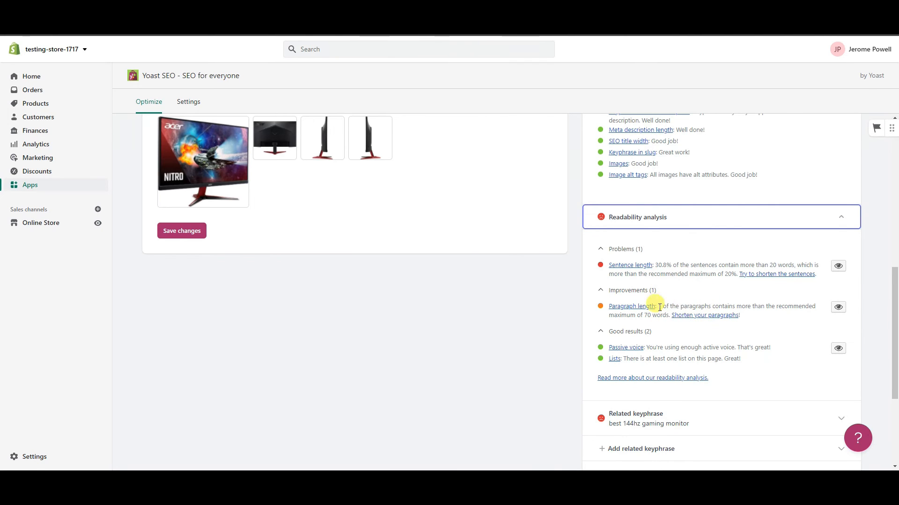
scroll(746, 345, up, 5)
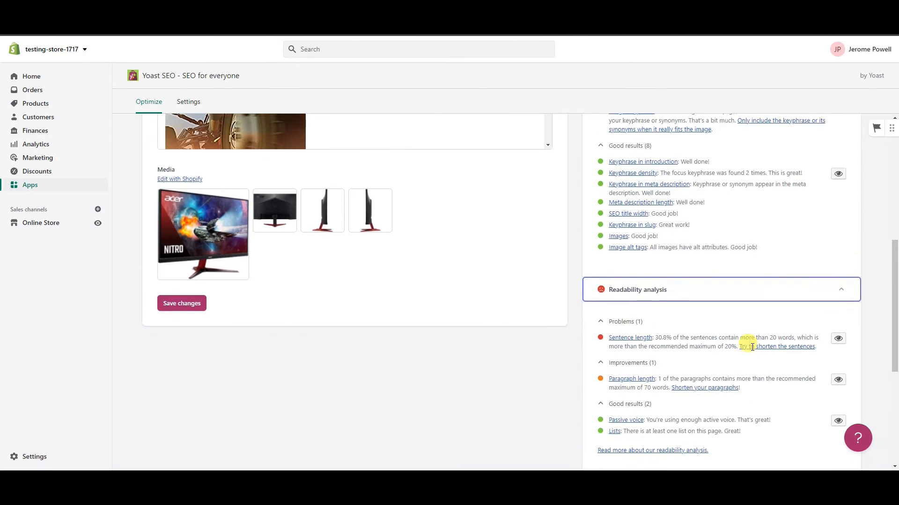
scroll(751, 350, up, 1)
scroll(693, 271, down, 3)
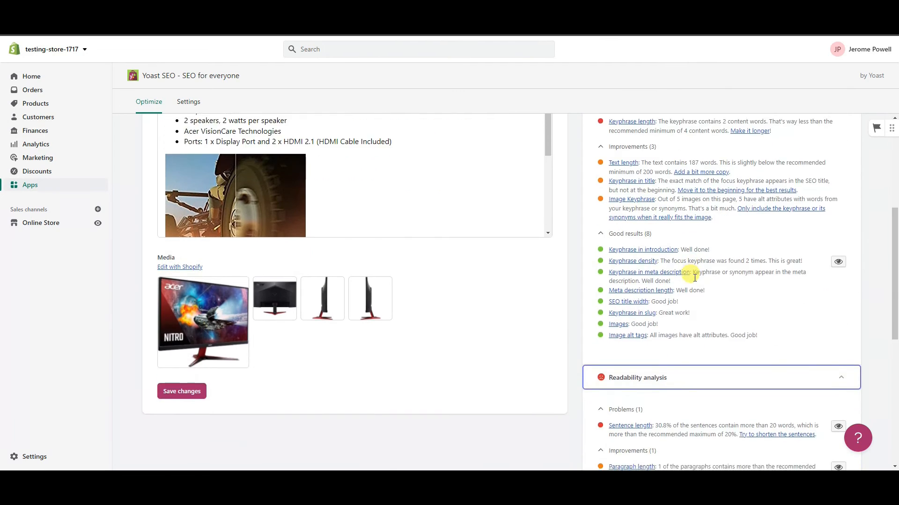
scroll(711, 305, down, 3)
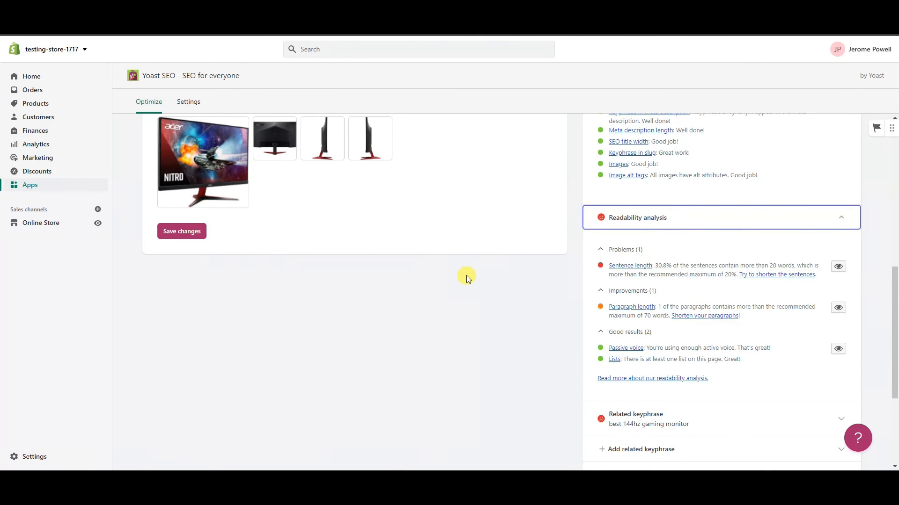
scroll(468, 234, up, 10)
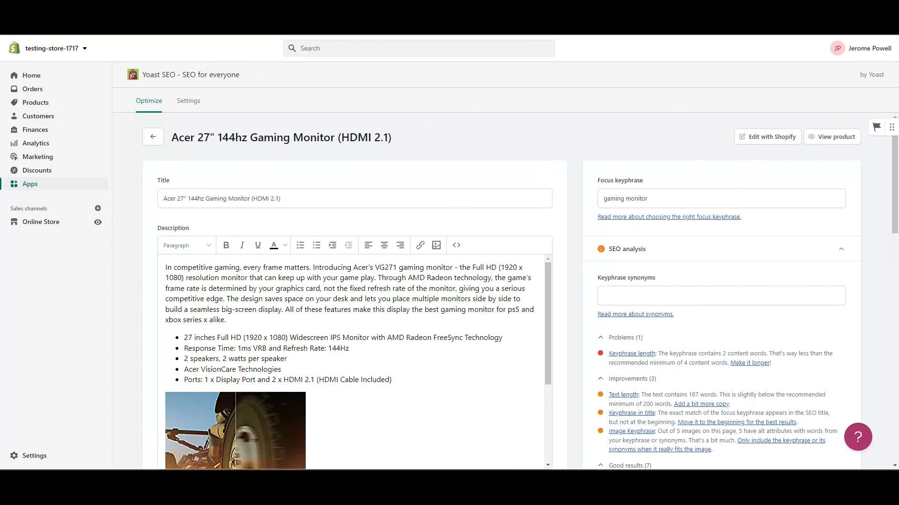
Step: Switch to Google, search for "page speed test" and open the PageSpeed Insights result
click(177, 9)
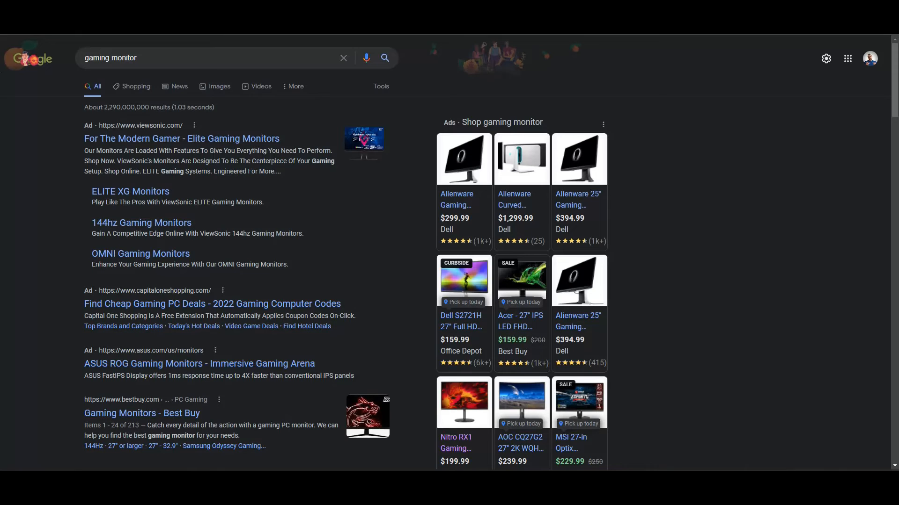
triple_click(166, 58)
text(page speed tes)
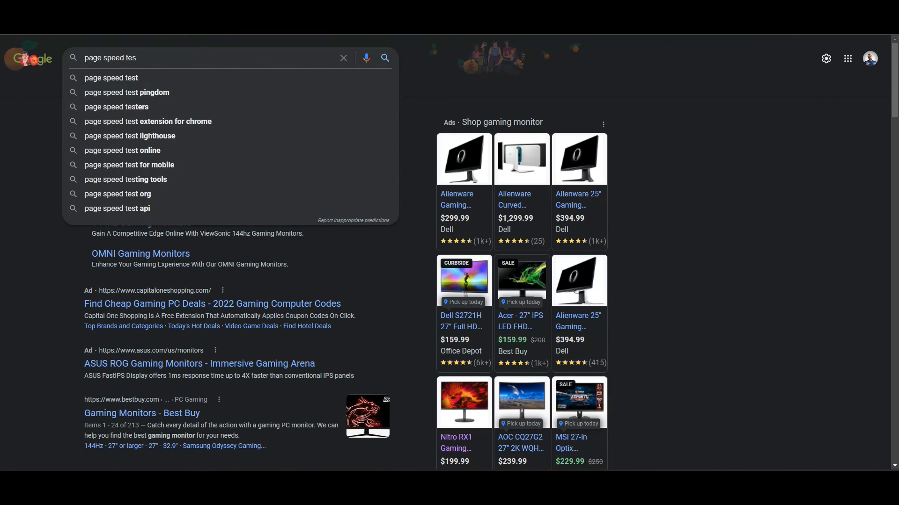
text(t)
key(Return)
click(126, 126)
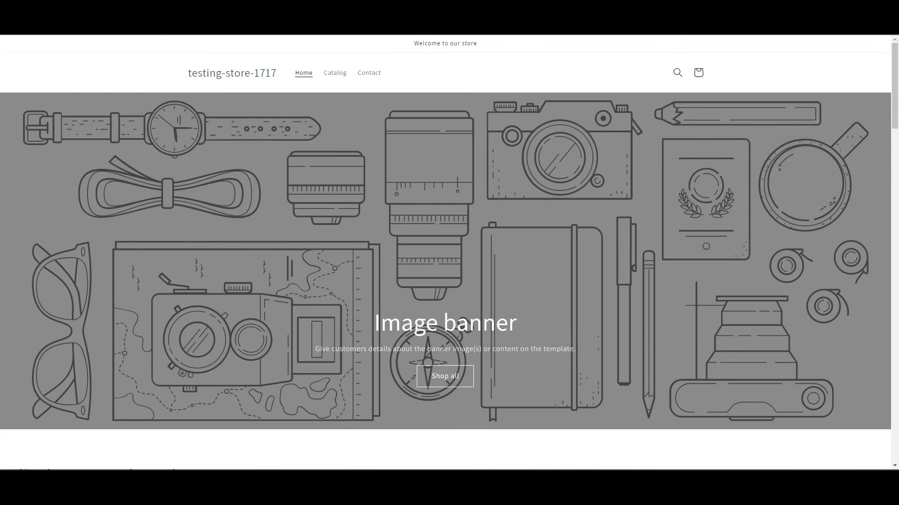
click(281, 25)
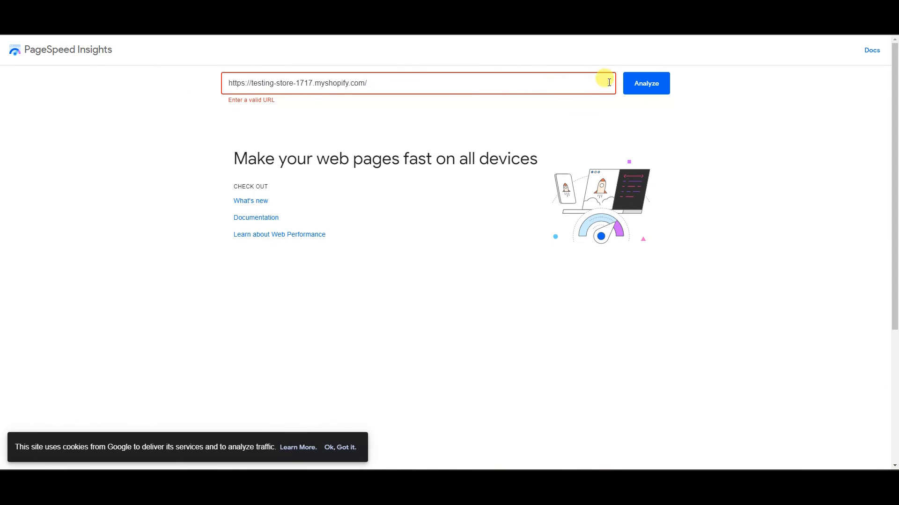
click(638, 84)
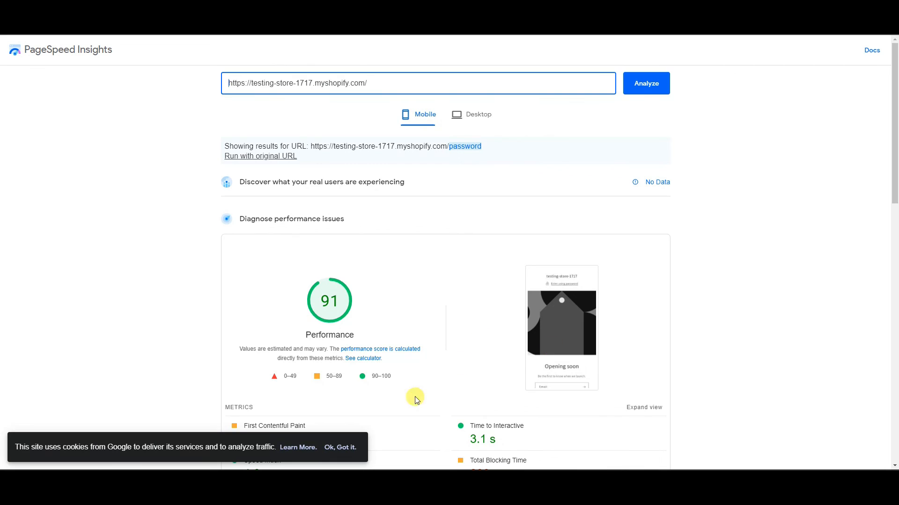
click(347, 450)
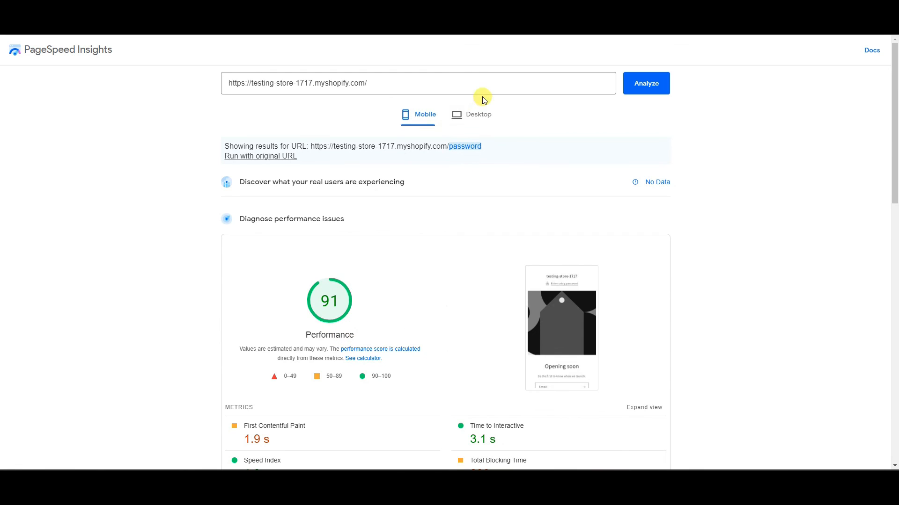
Step: Compare the store's desktop and mobile performance results
click(481, 116)
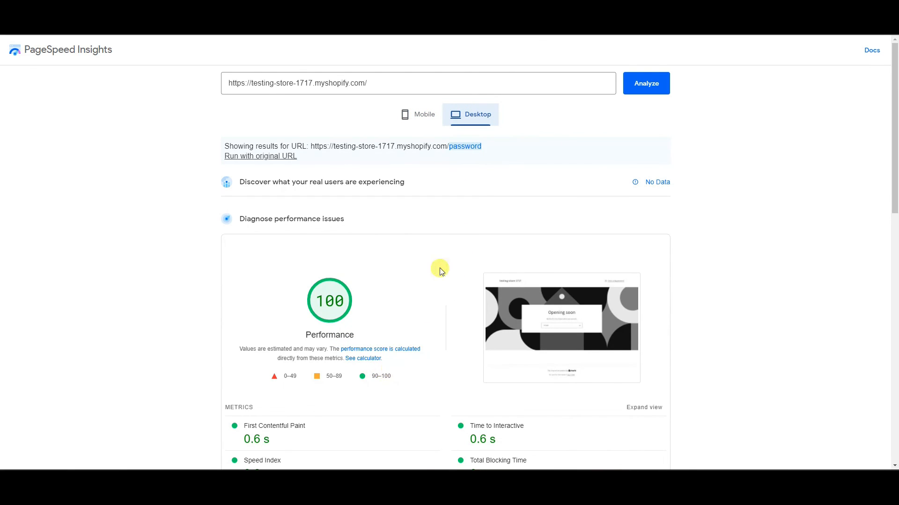
click(417, 127)
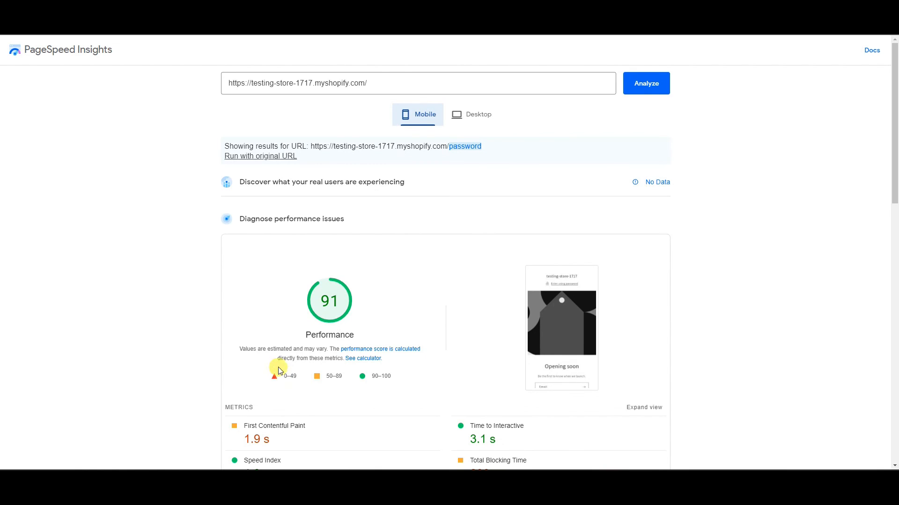
click(490, 120)
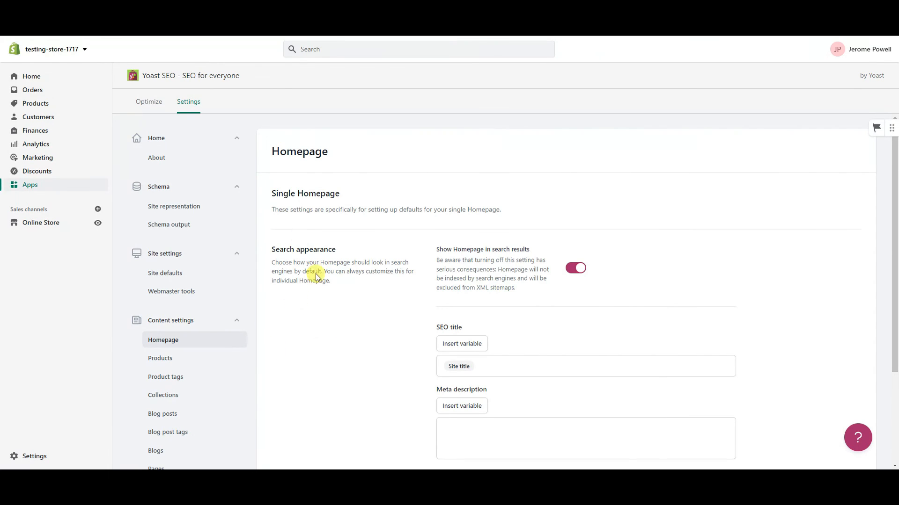
Step: In the Yoast SEO homepage content settings, examine the variables available for the meta description, leaving the field empty
scroll(299, 373, down, 1)
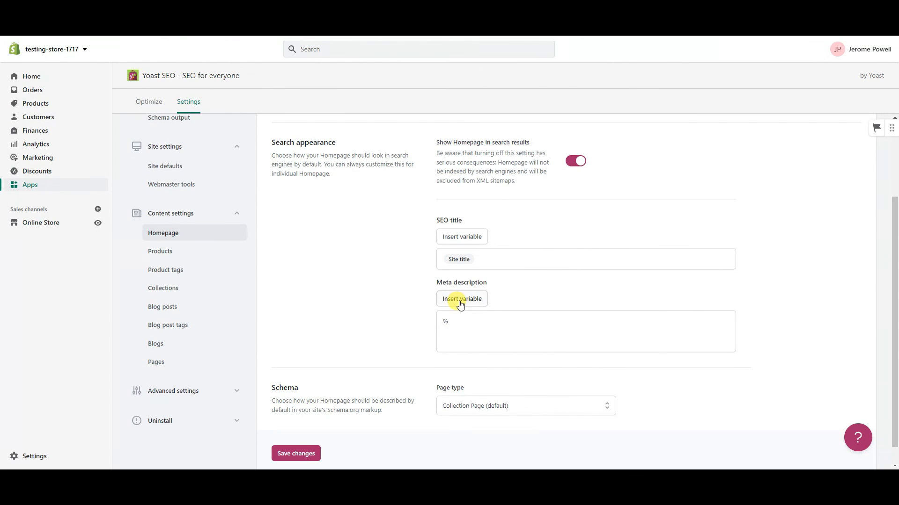
click(462, 319)
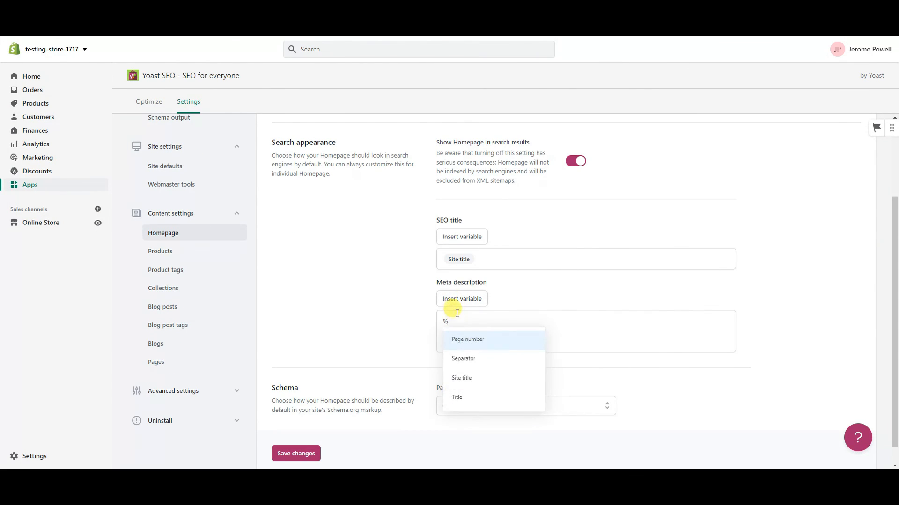
key(BackSpace)
click(459, 305)
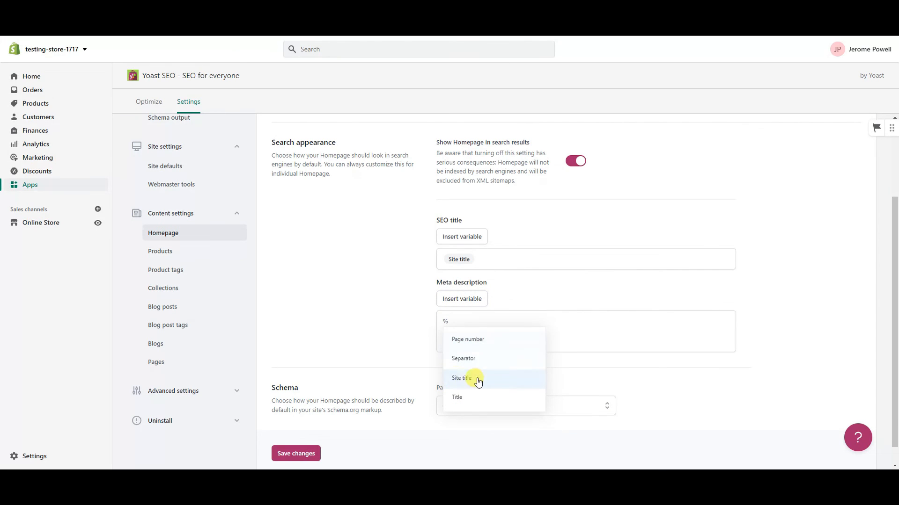
key(BackSpace)
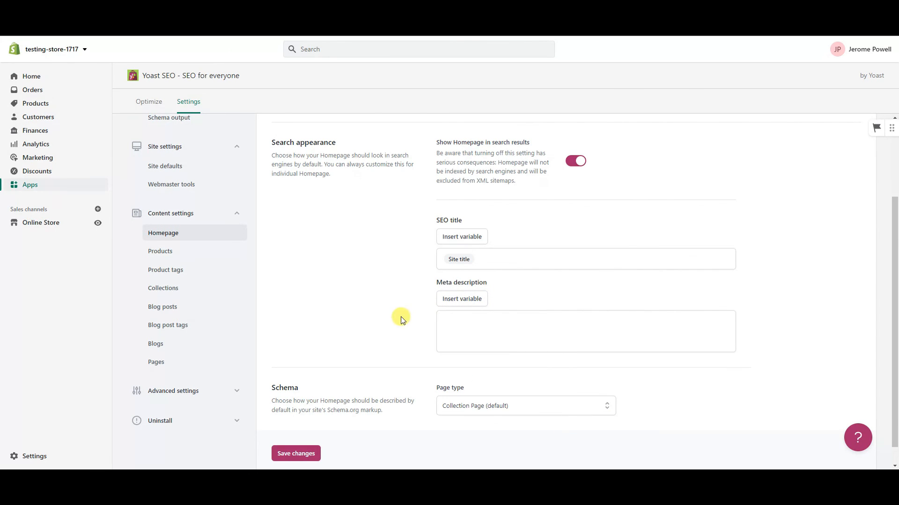
Step: Leave the homepage settings without saving and review the default search appearance for single products
click(186, 253)
click(576, 313)
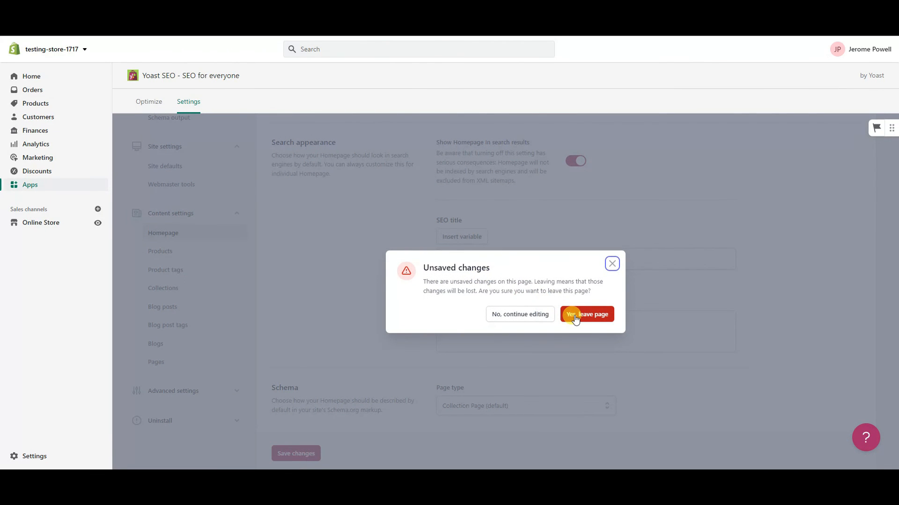
scroll(357, 357, down, 1)
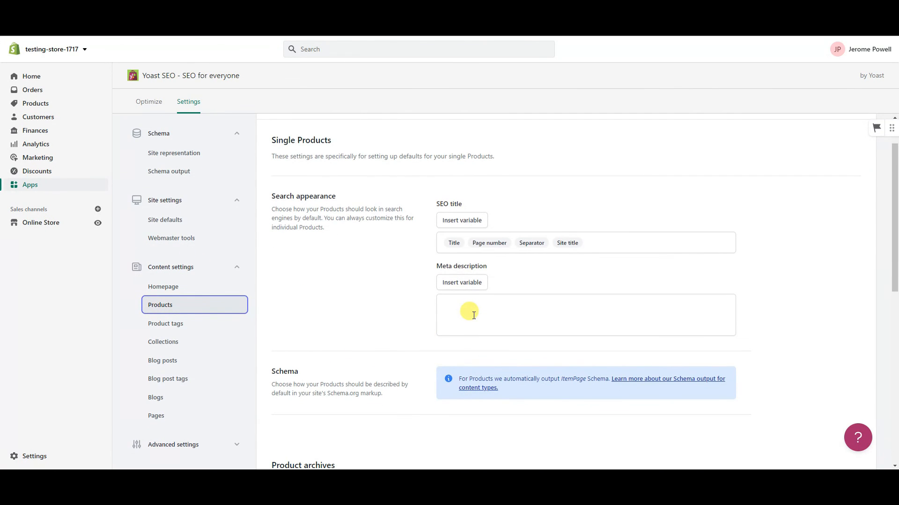
scroll(356, 326, up, 1)
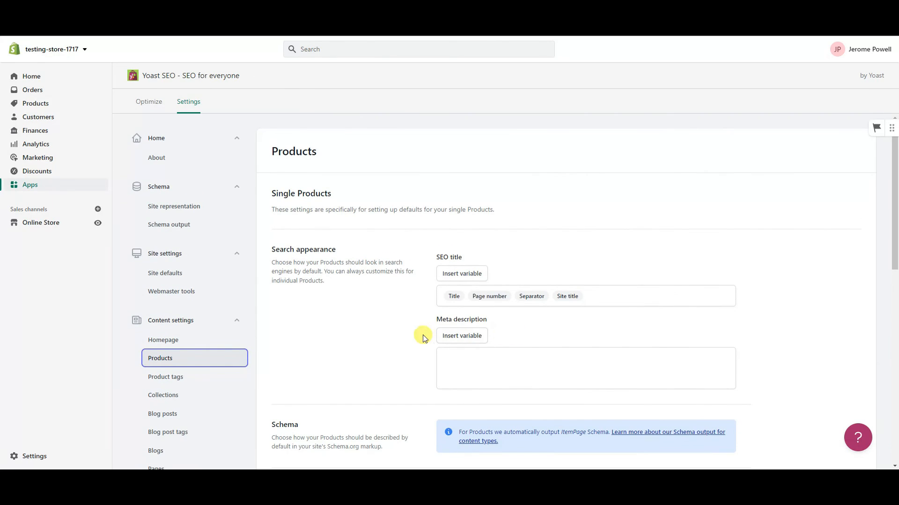
scroll(398, 318, down, 1)
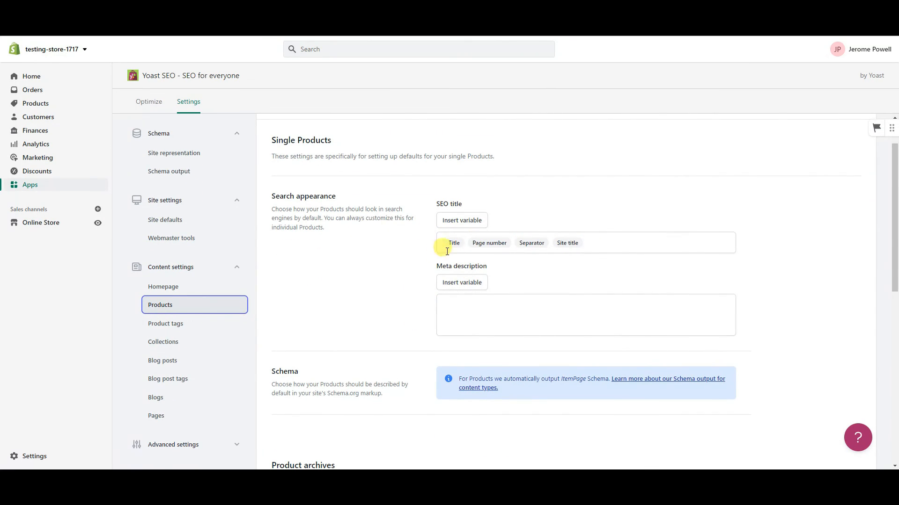
Step: Look through the variables offered for the single products' meta description and clear the inserted % character
click(471, 300)
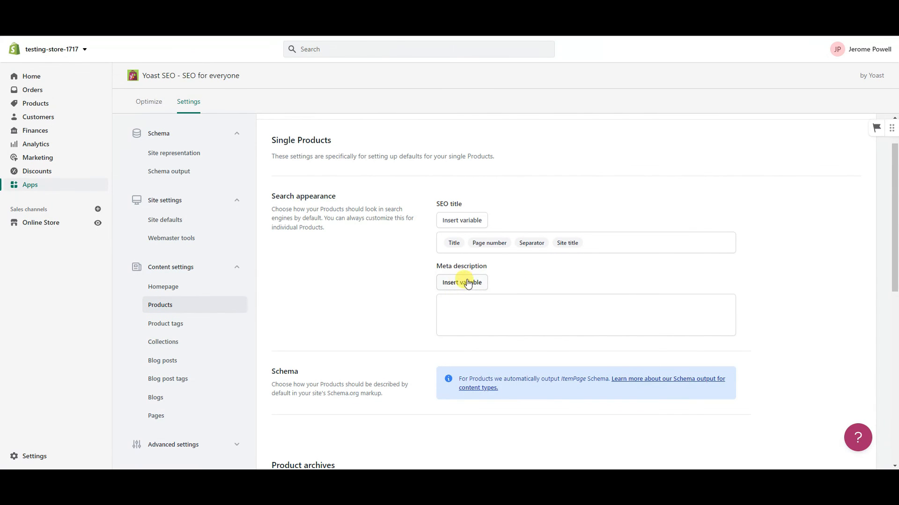
click(470, 284)
scroll(501, 407, down, 2)
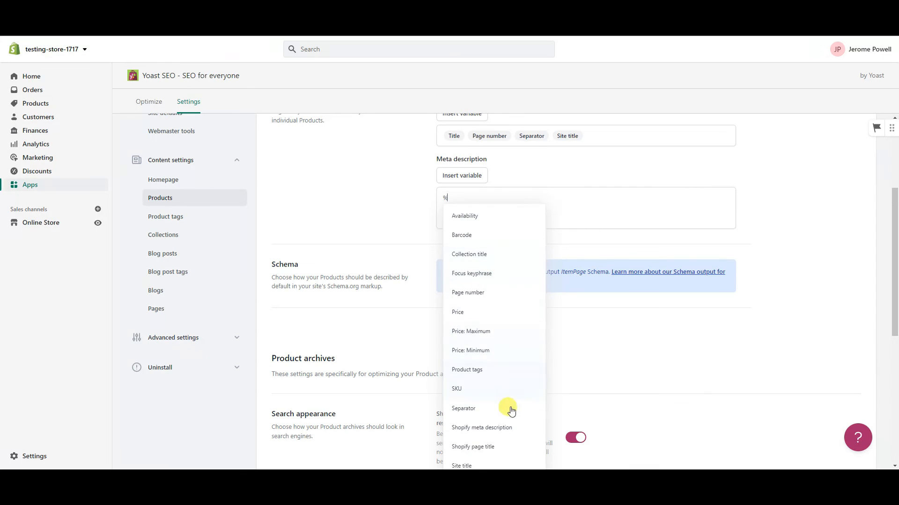
click(391, 210)
scroll(445, 234, up, 1)
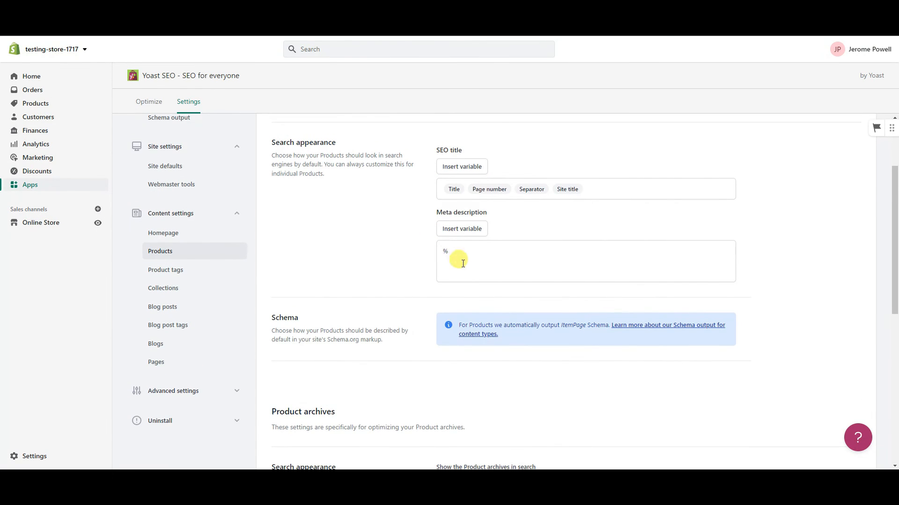
click(458, 249)
key(BackSpace)
scroll(376, 283, up, 1)
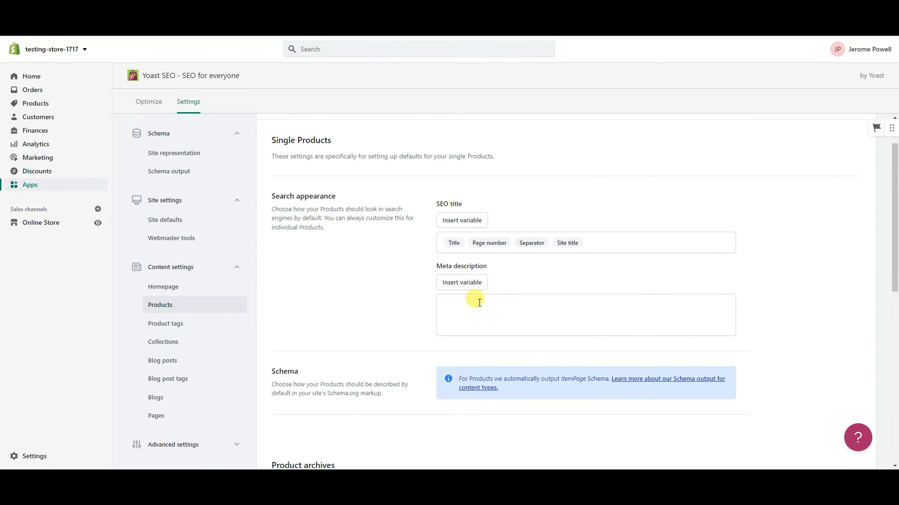
Step: Recheck the variables for the products' meta description and look over the product archives' search appearance settings
click(474, 288)
scroll(478, 374, down, 3)
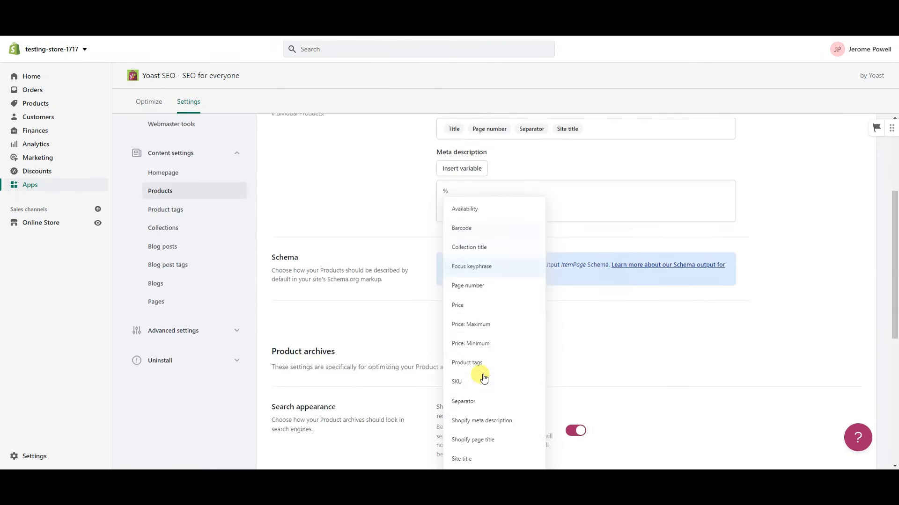
click(407, 239)
scroll(403, 237, down, 5)
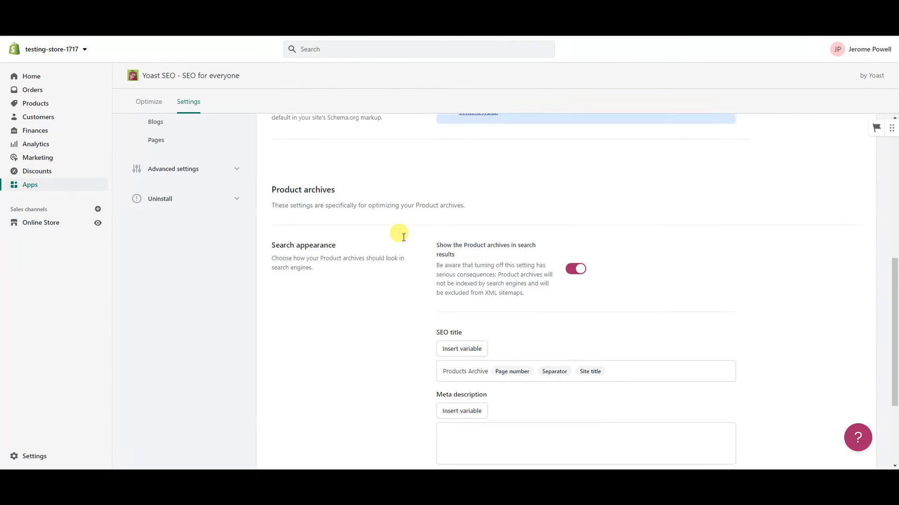
scroll(244, 337, up, 7)
Step: Leave the product settings without saving and review the default search appearance settings for collections and blog posts
click(196, 342)
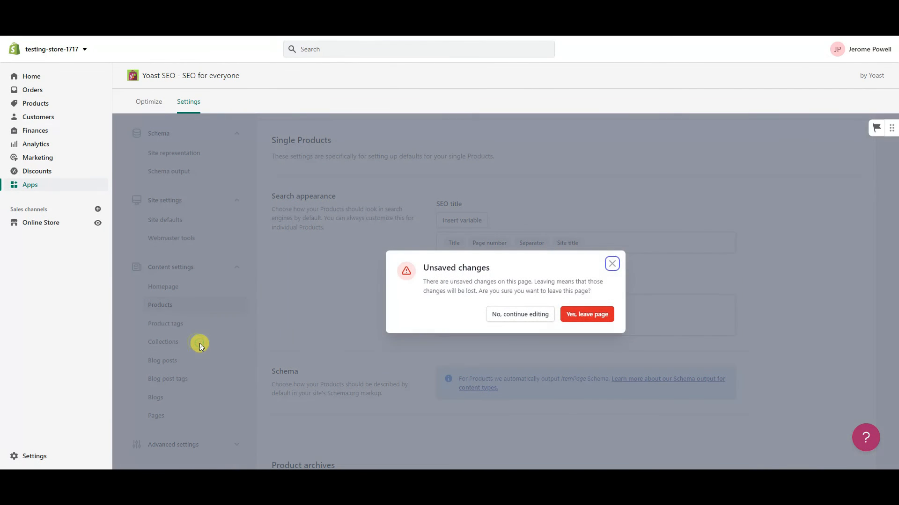
click(576, 317)
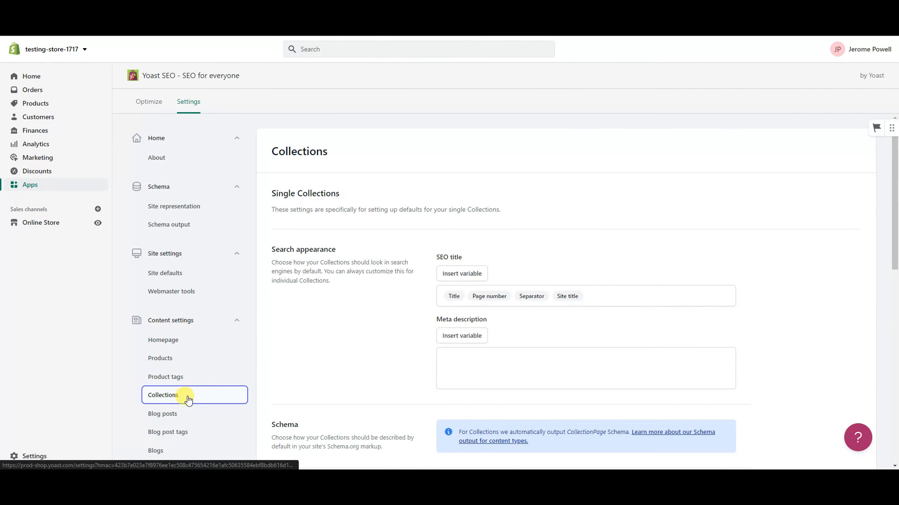
scroll(377, 267, down, 1)
click(208, 360)
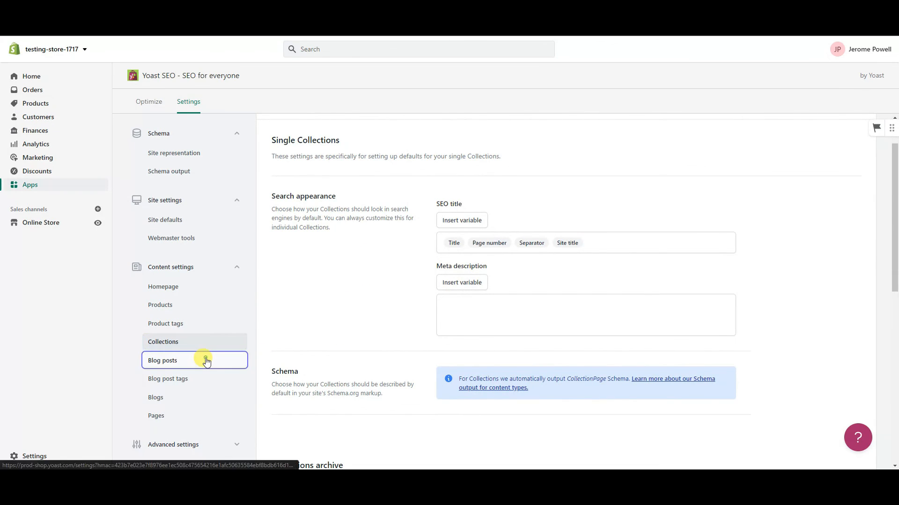
scroll(398, 328, down, 1)
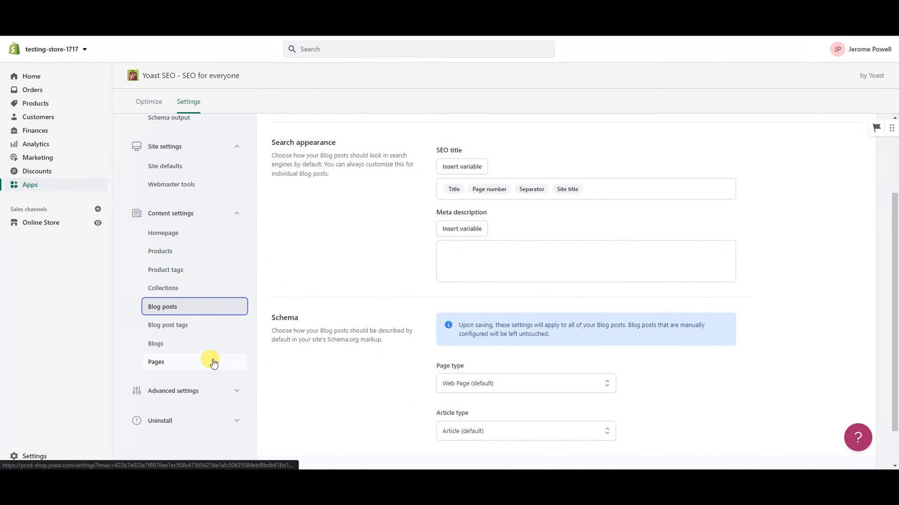
scroll(328, 360, up, 2)
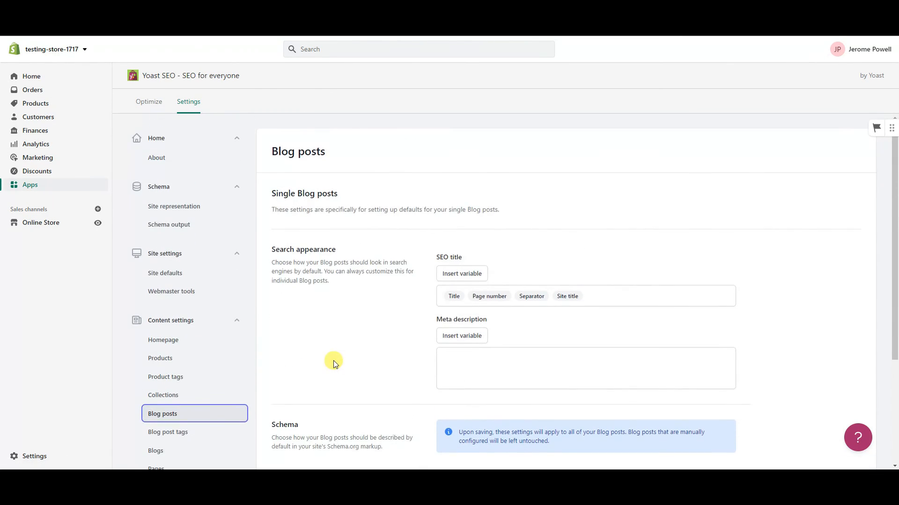